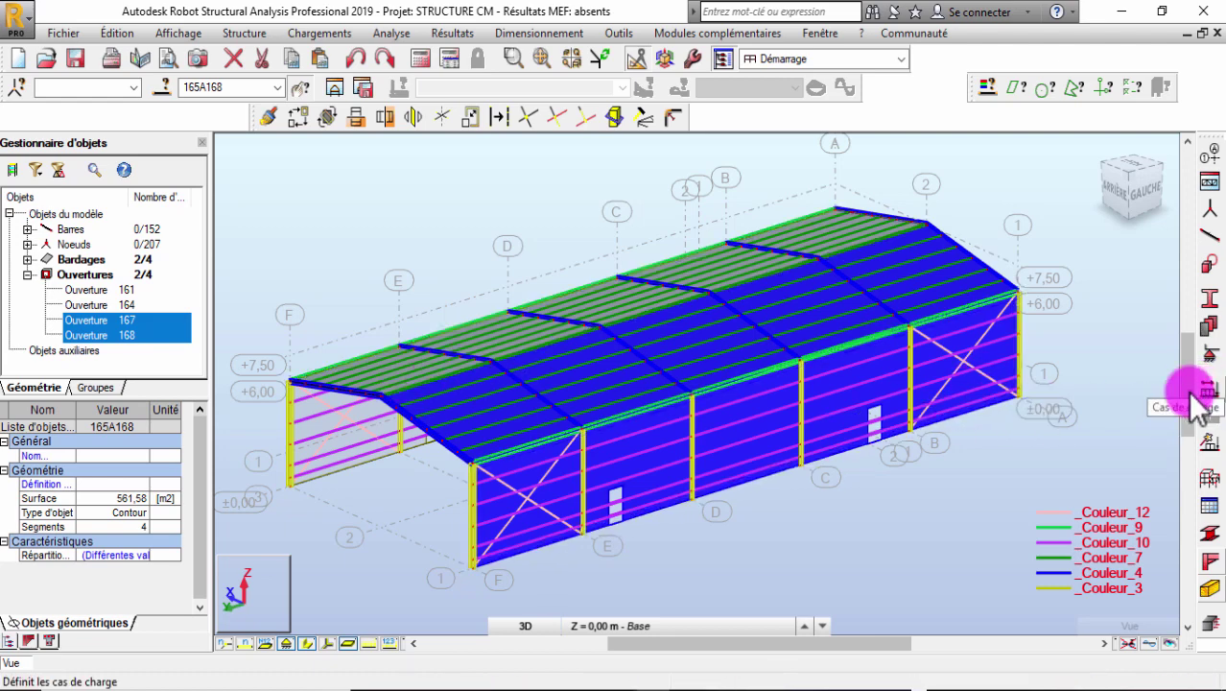
Step: Open the load case definition and add permanent load case 1 with name G and prefix G
left_click(319, 33)
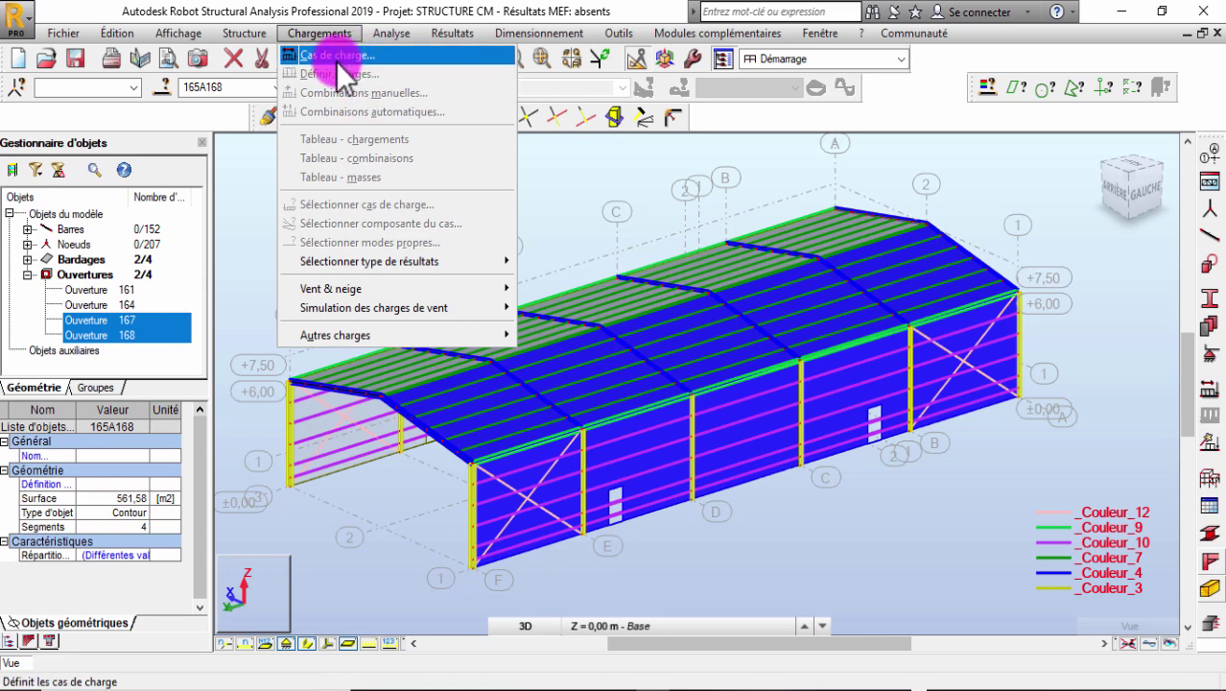
left_click(336, 56)
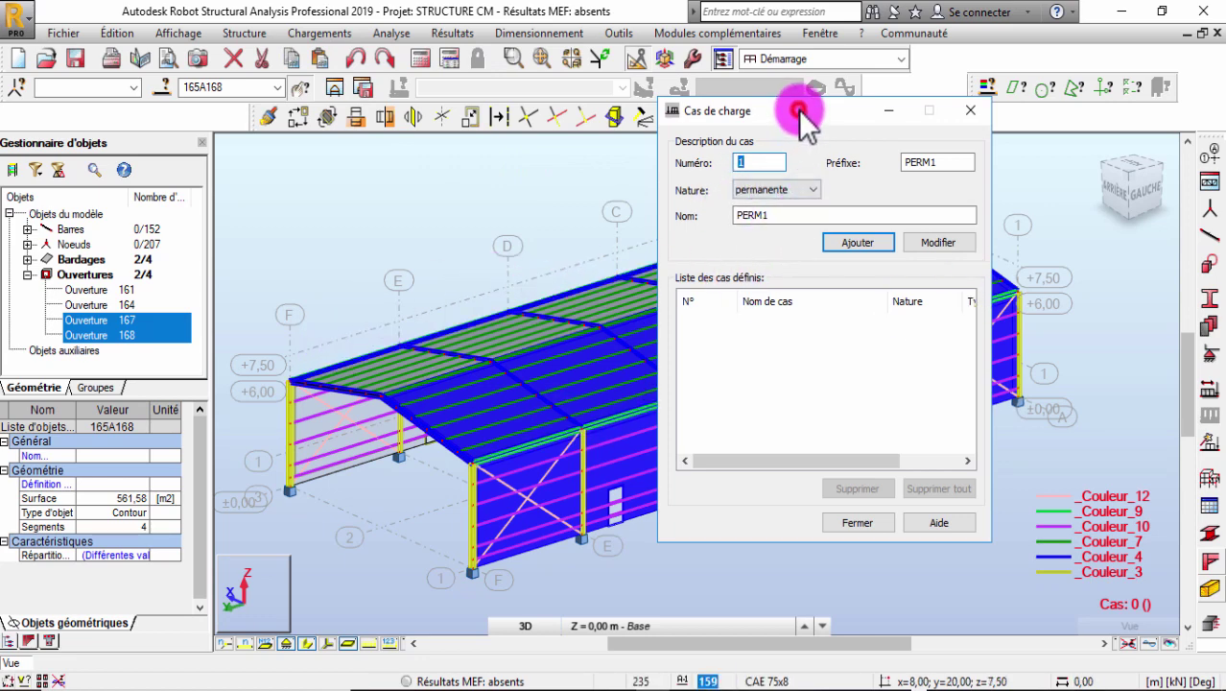
left_click_drag(799, 113, 890, 168)
left_click_drag(871, 262, 897, 273)
type("G")
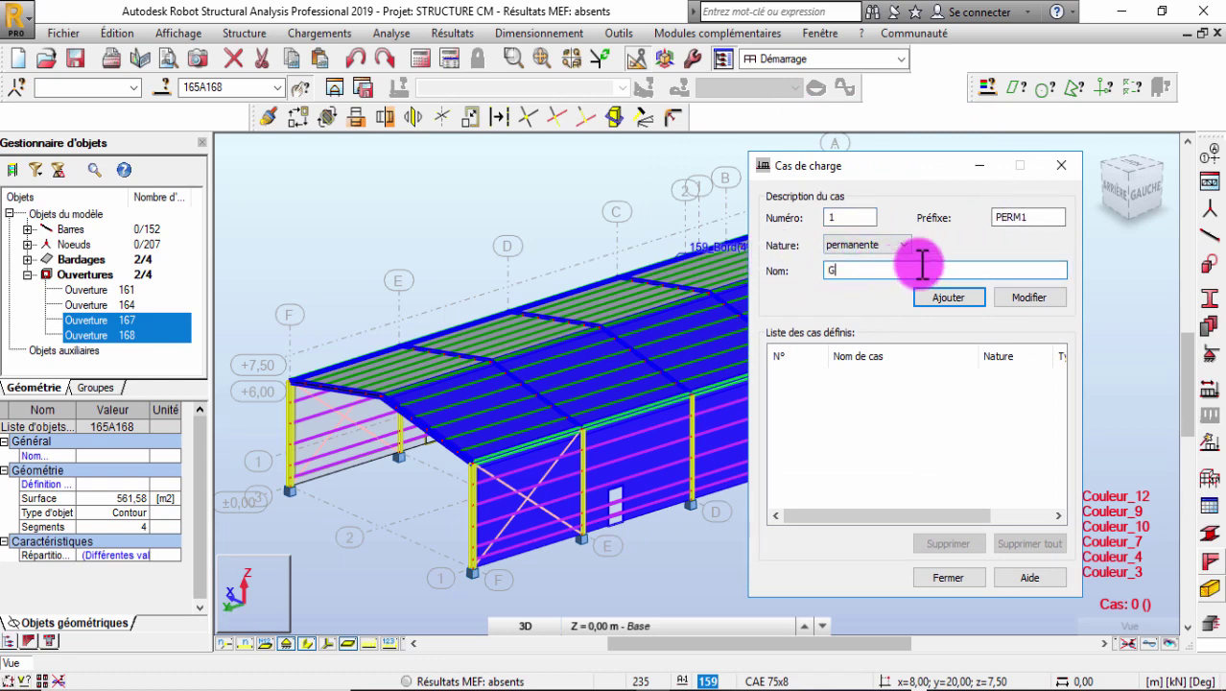
left_click_drag(1038, 218, 894, 227)
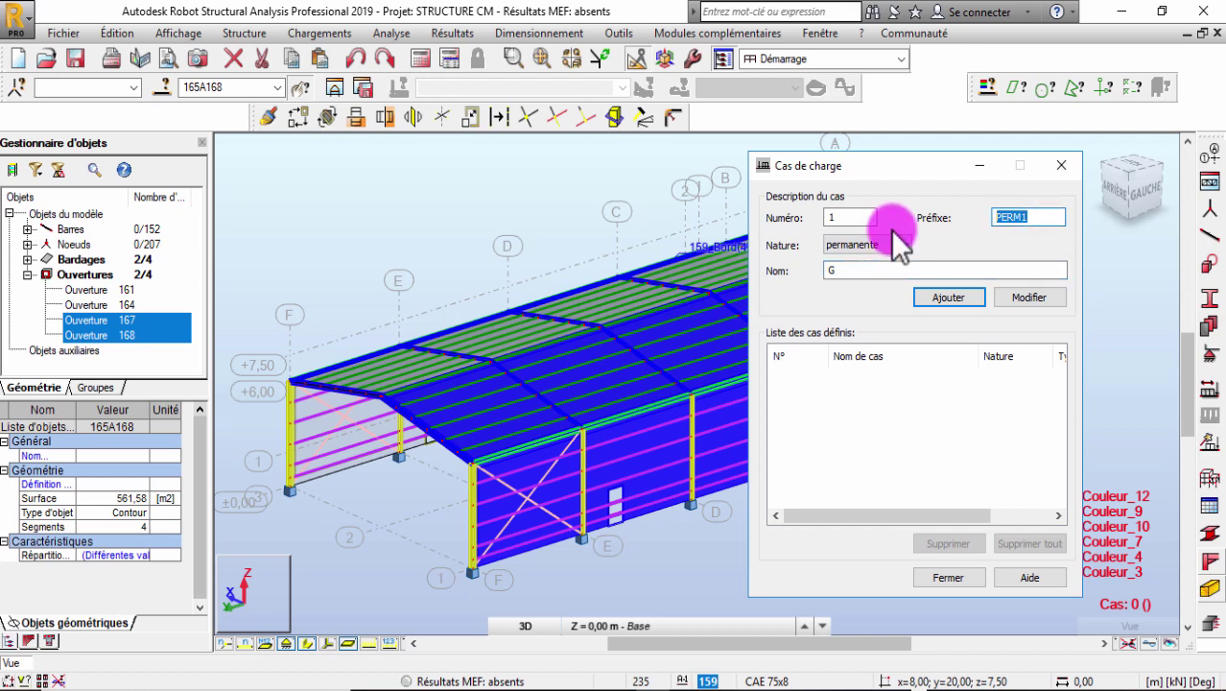
type("G")
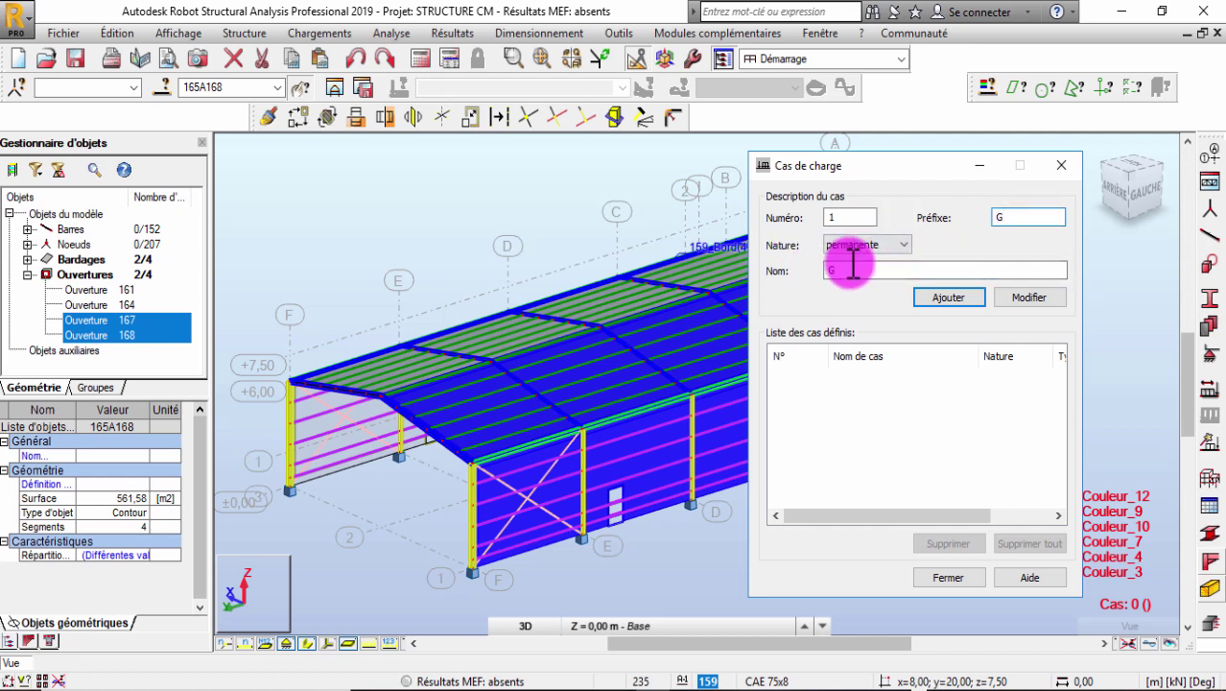
left_click(870, 246)
left_click(876, 242)
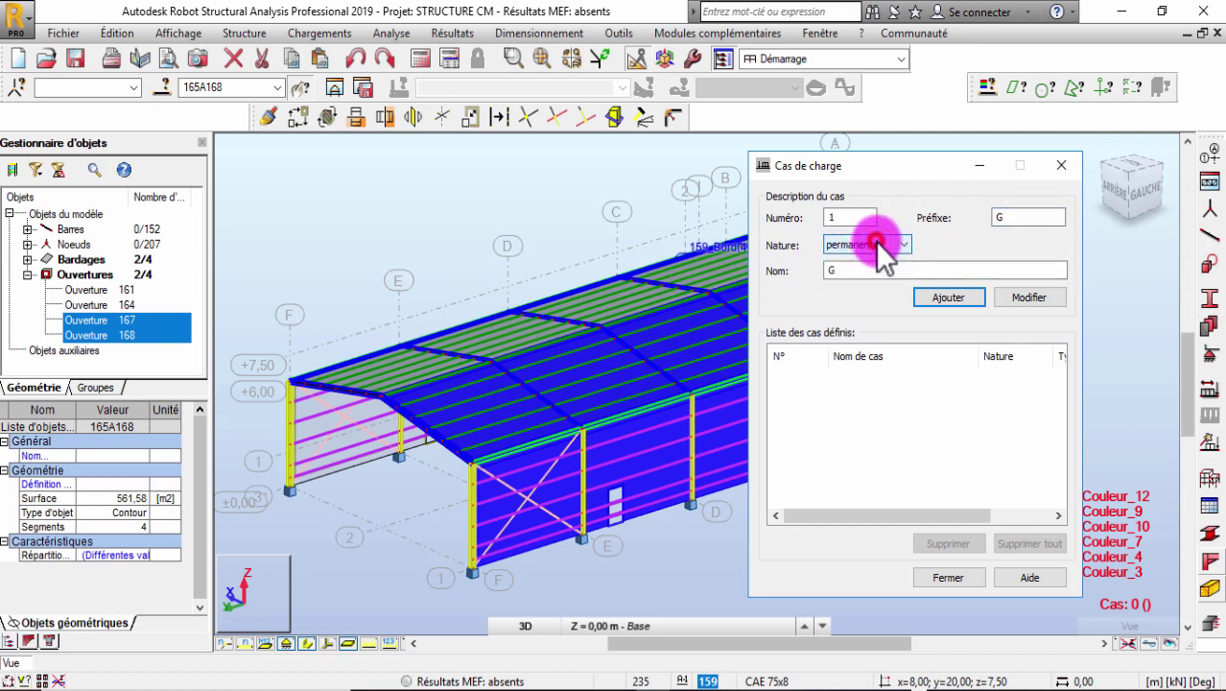
left_click(917, 303)
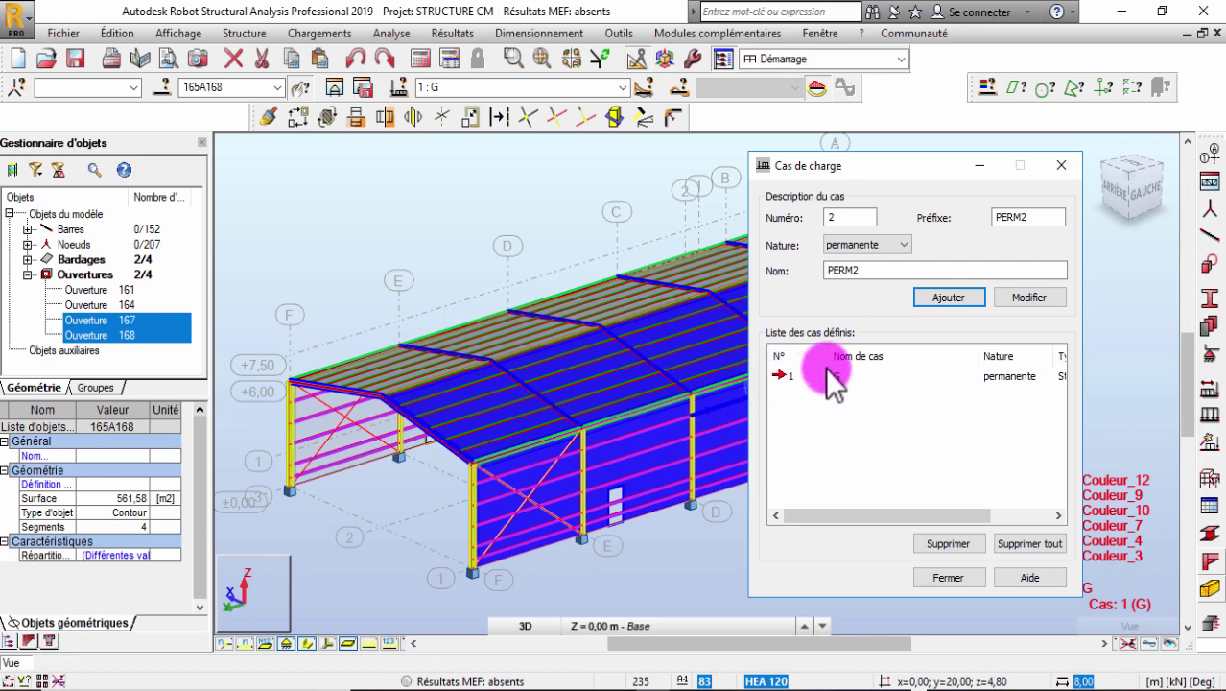
left_click(1022, 298)
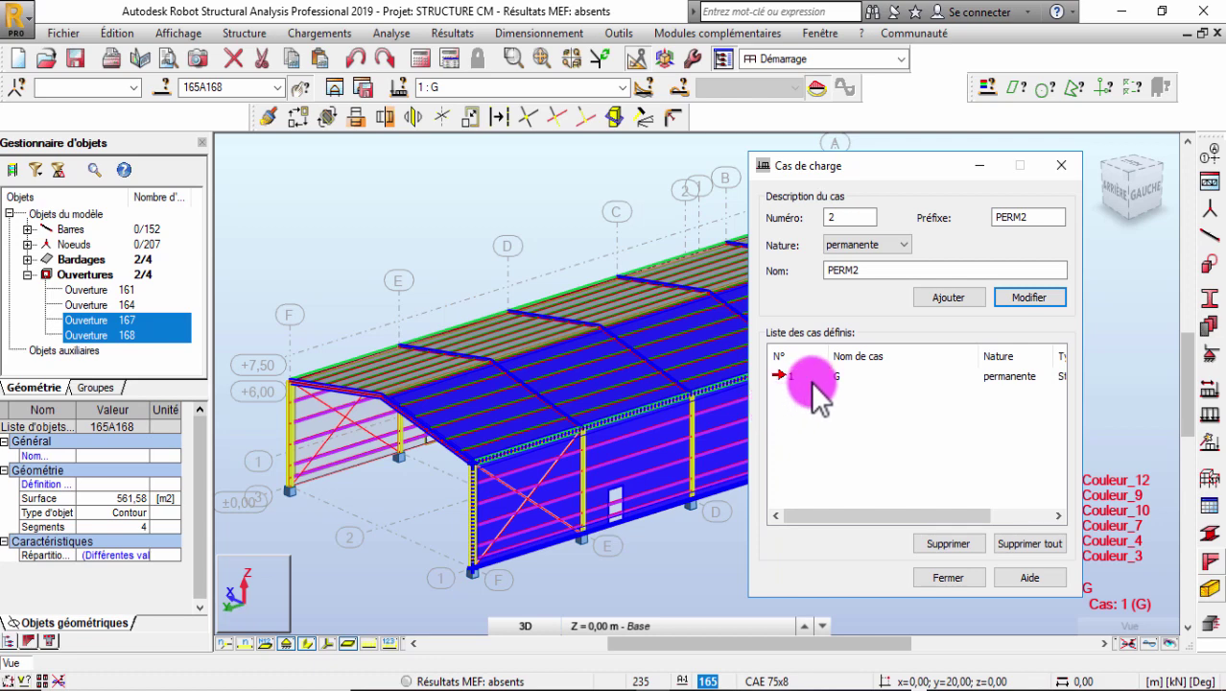
left_click(781, 375)
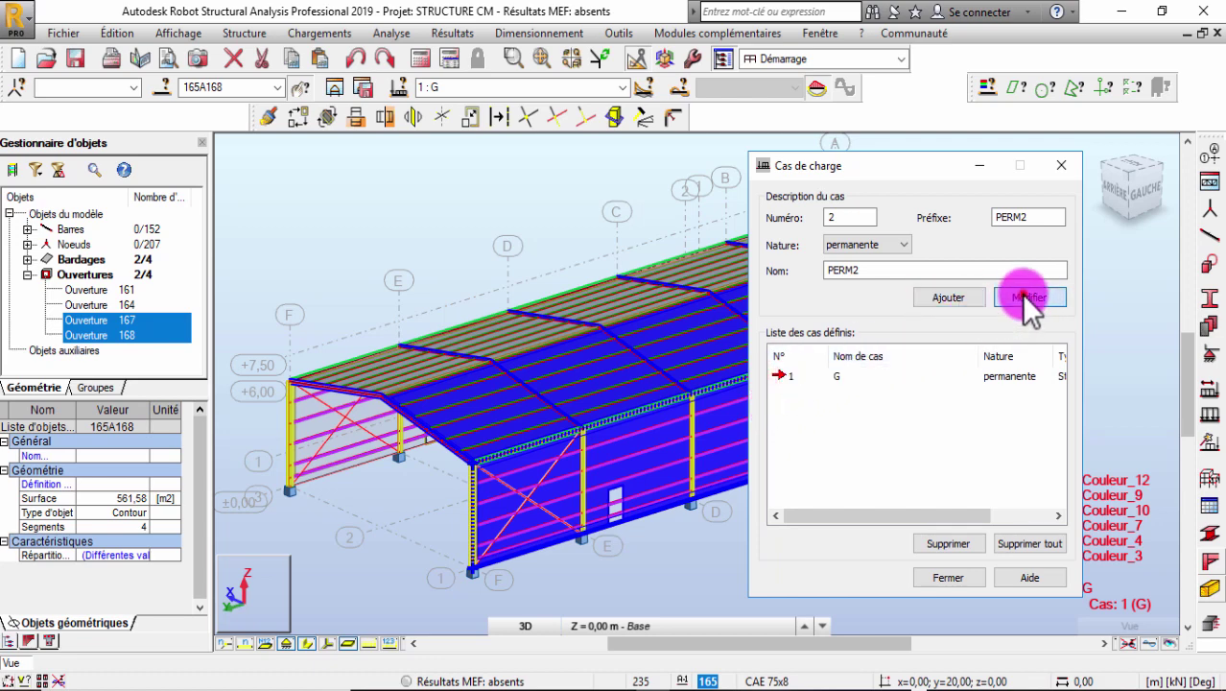
left_click(1024, 296)
left_click(823, 365)
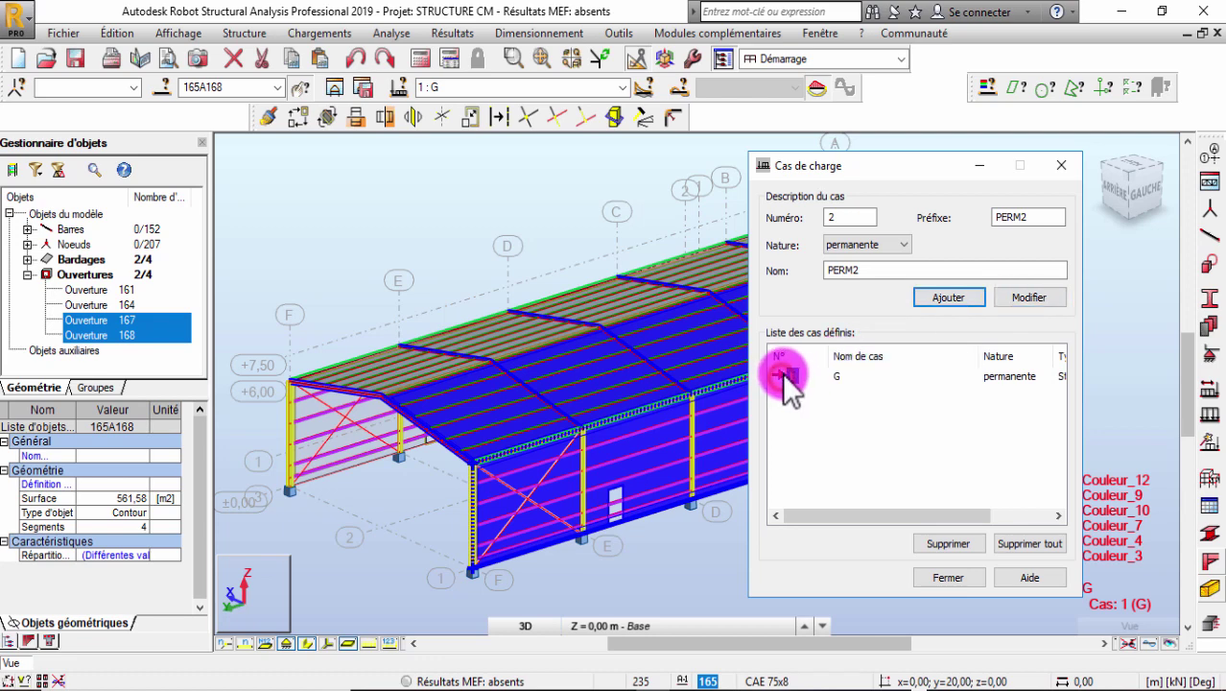
left_click(1064, 165)
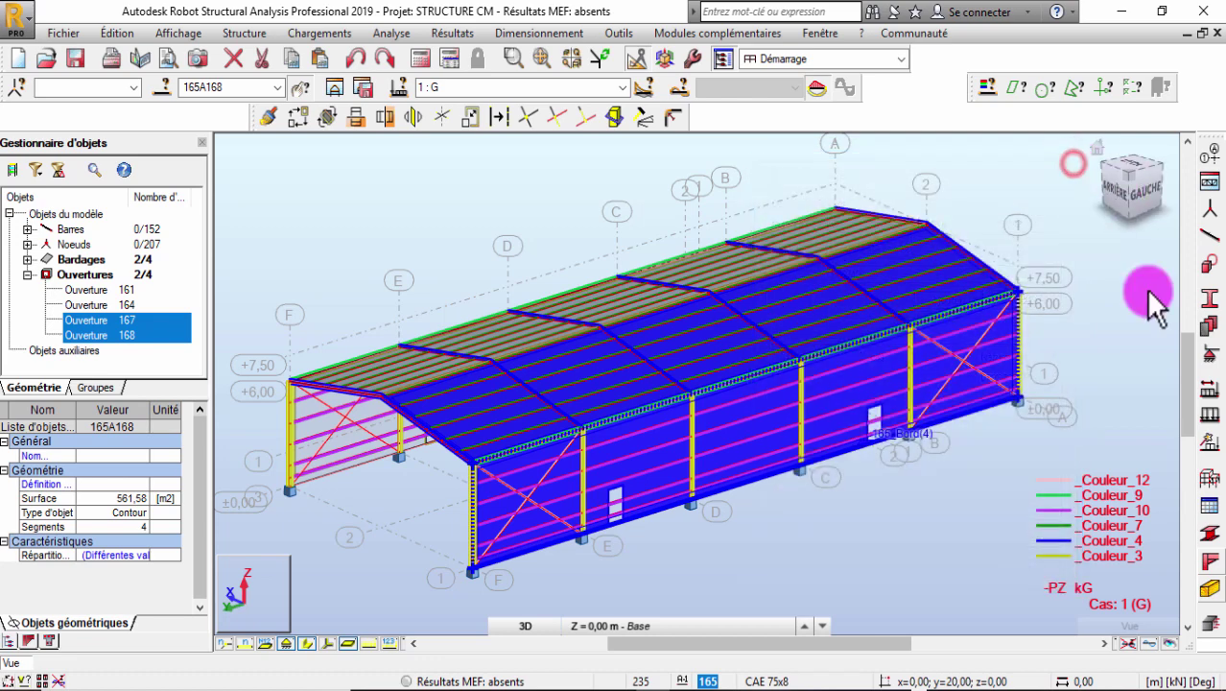
Step: Reopen the load case definition, try to change case 1 to name and prefix PP, and add PP as a separate permanent case
left_click(1211, 388)
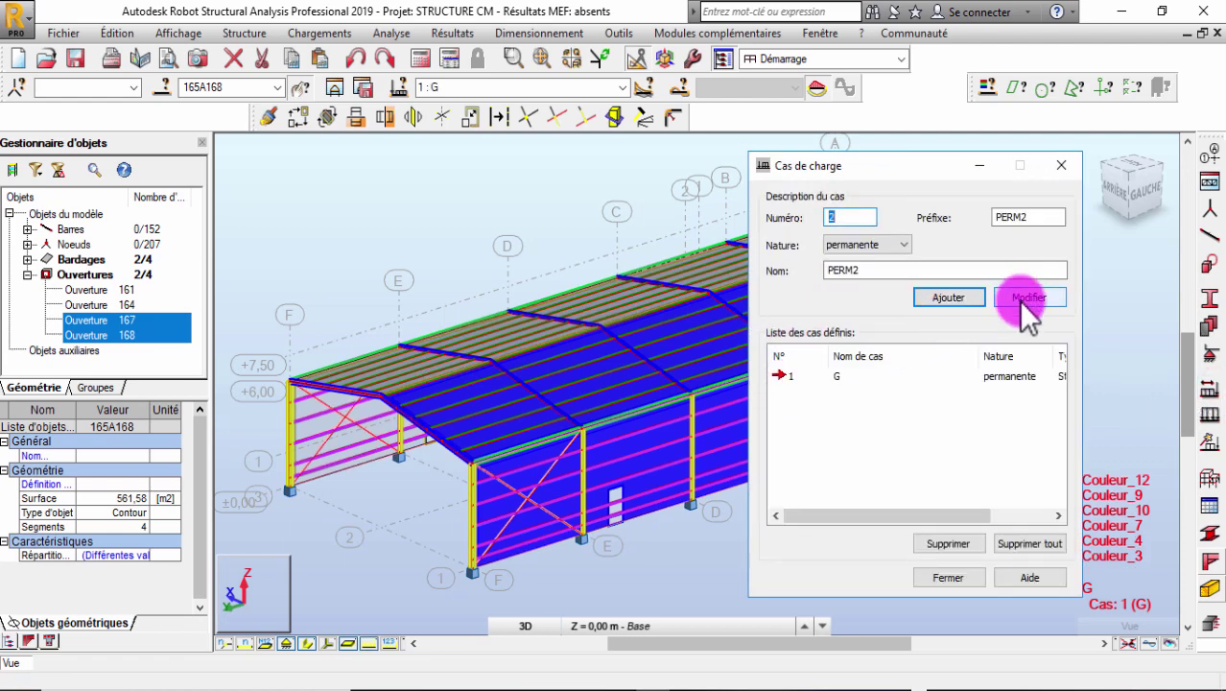
left_click(1017, 300)
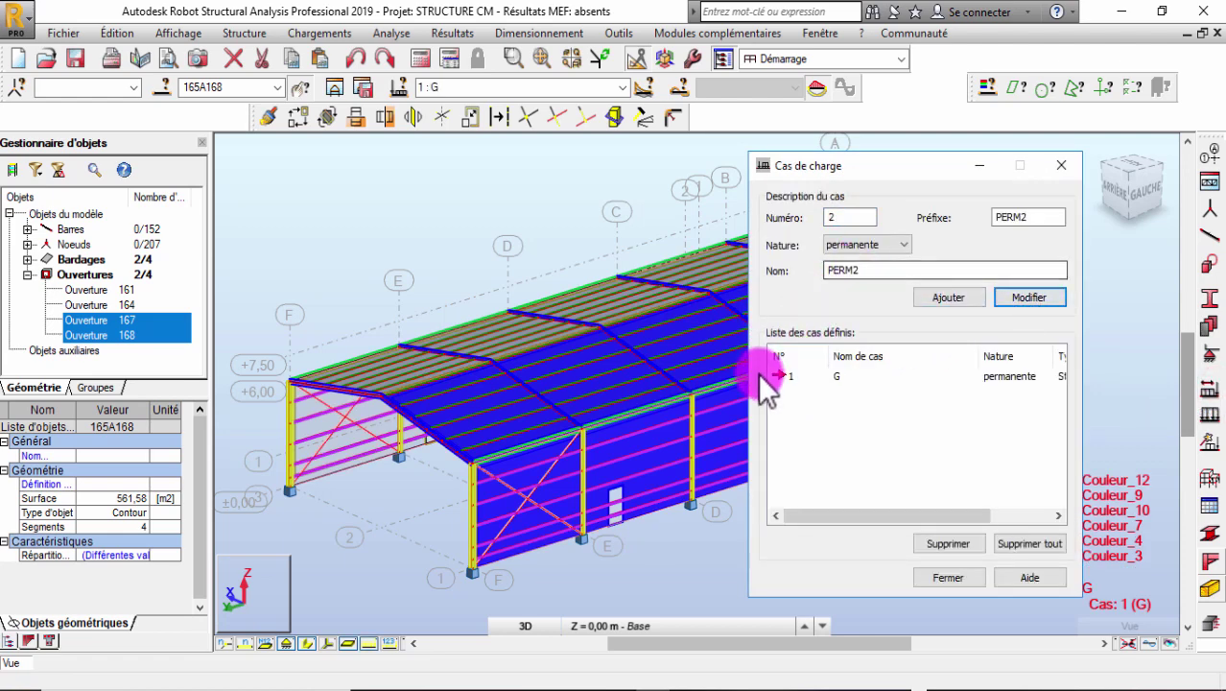
left_click_drag(865, 270, 755, 270)
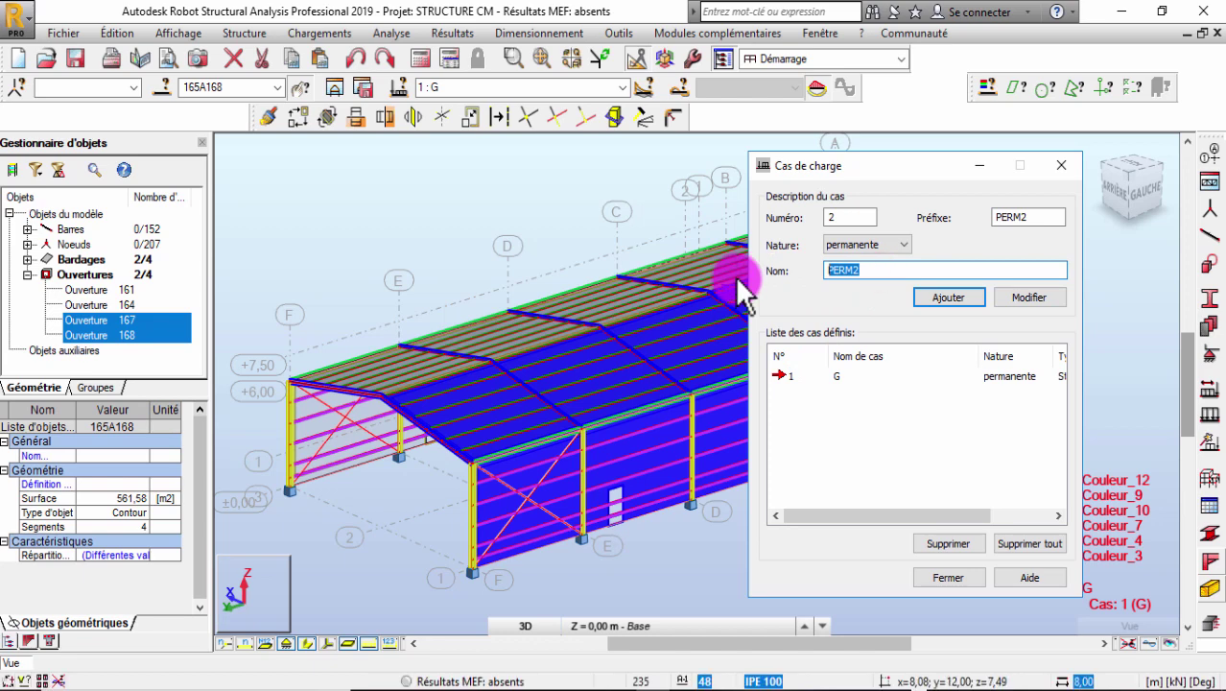
type("PP")
double_click(1007, 217)
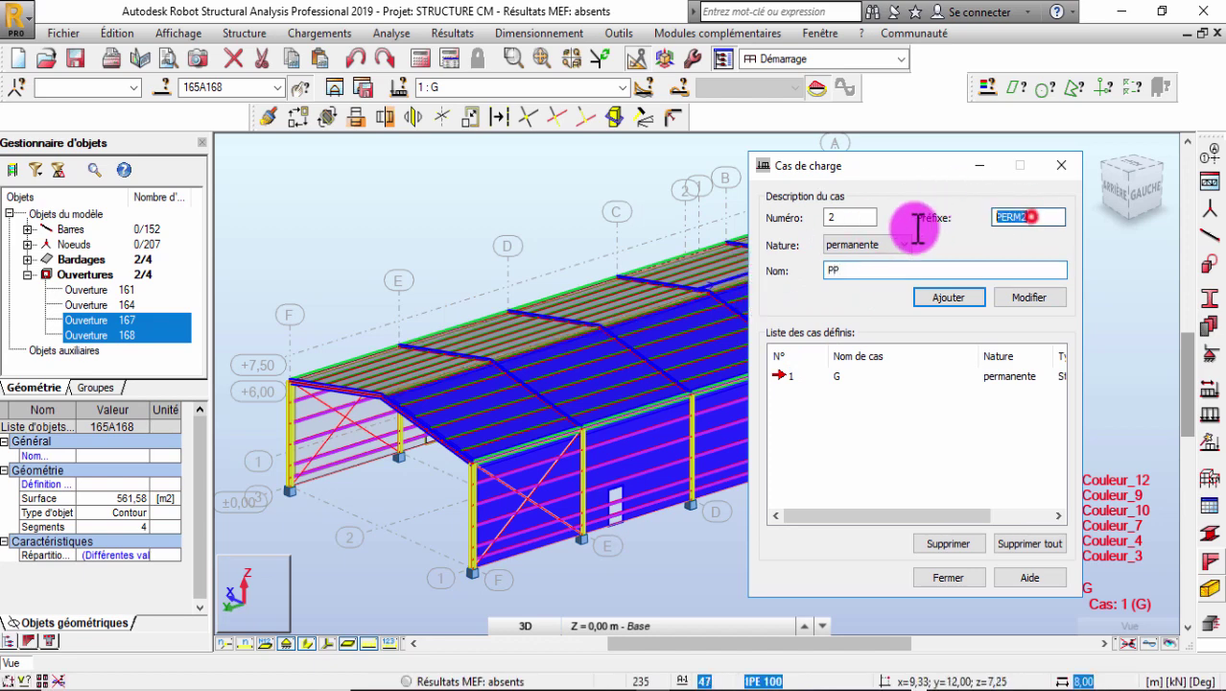
type("PP")
double_click(844, 217)
type("1")
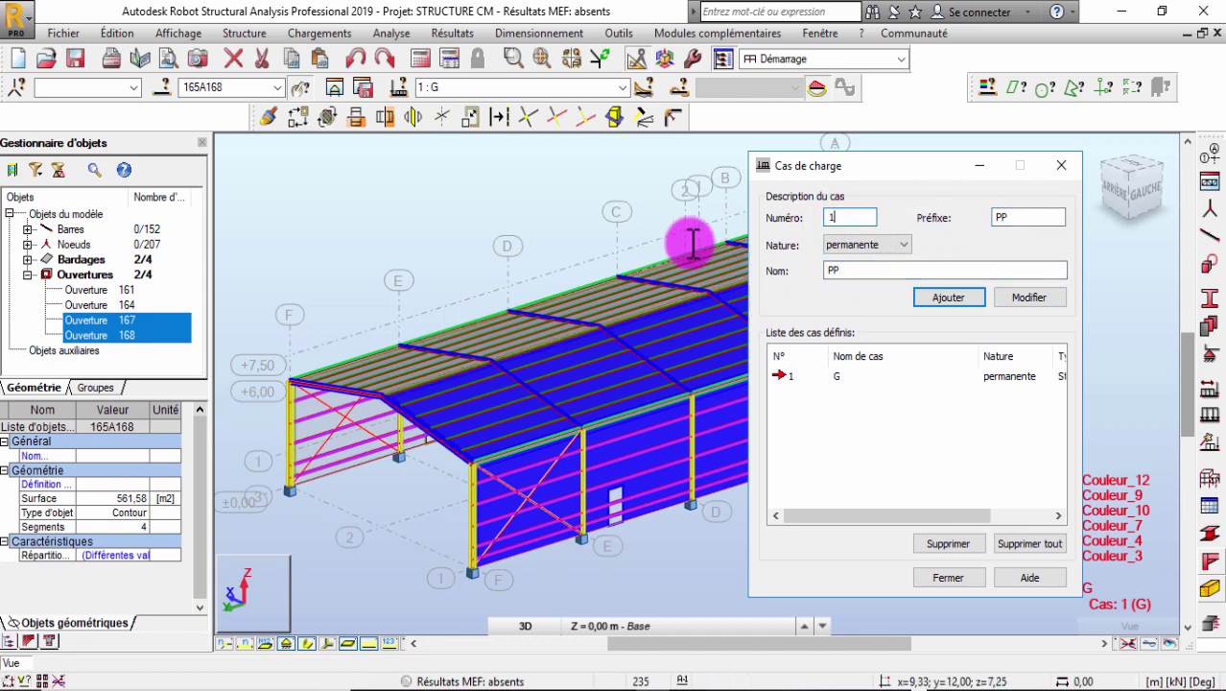
left_click(1024, 296)
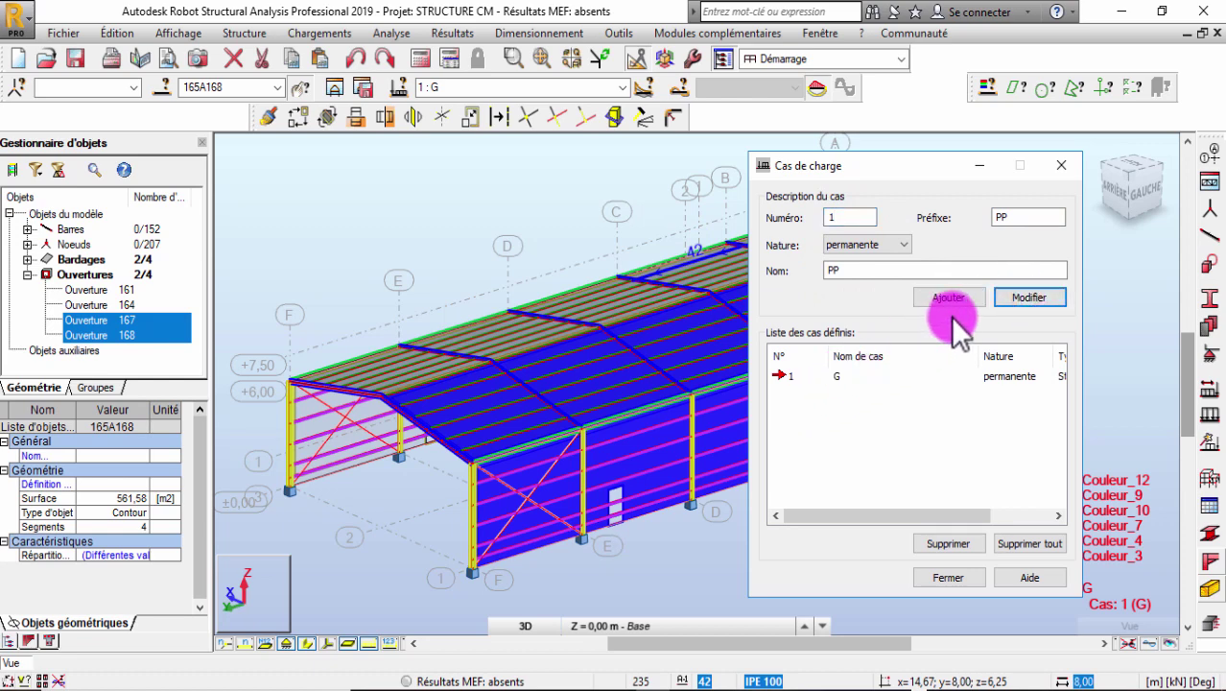
left_click(1008, 296)
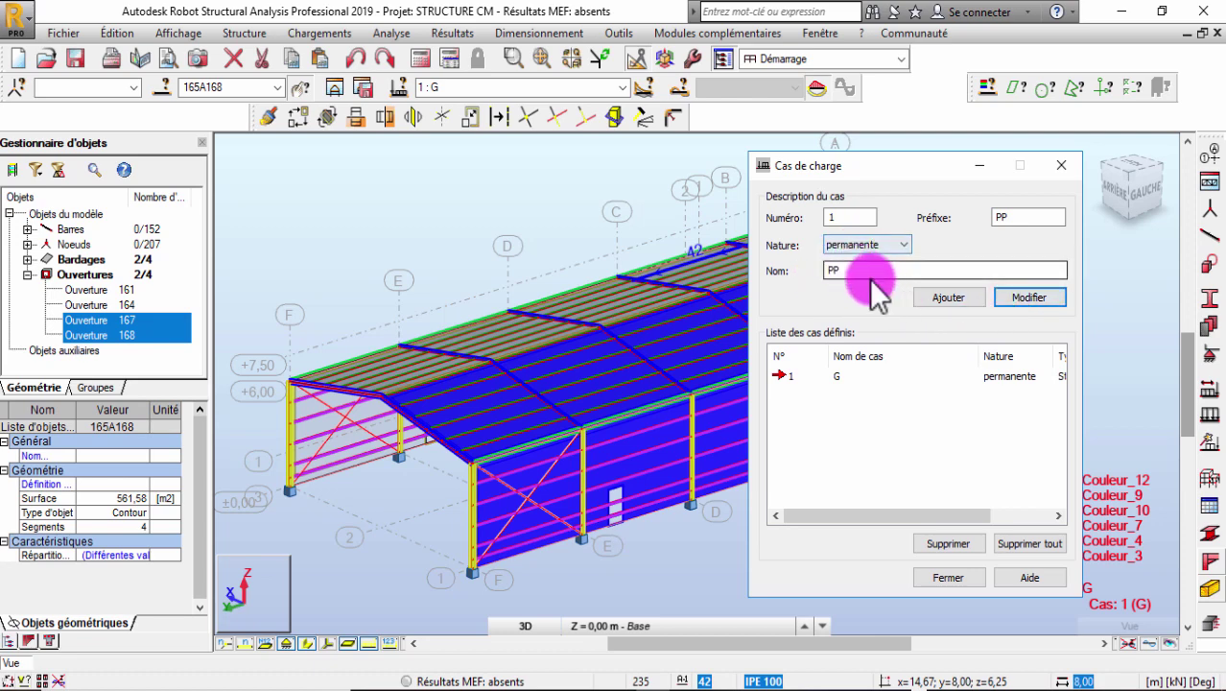
left_click(926, 301)
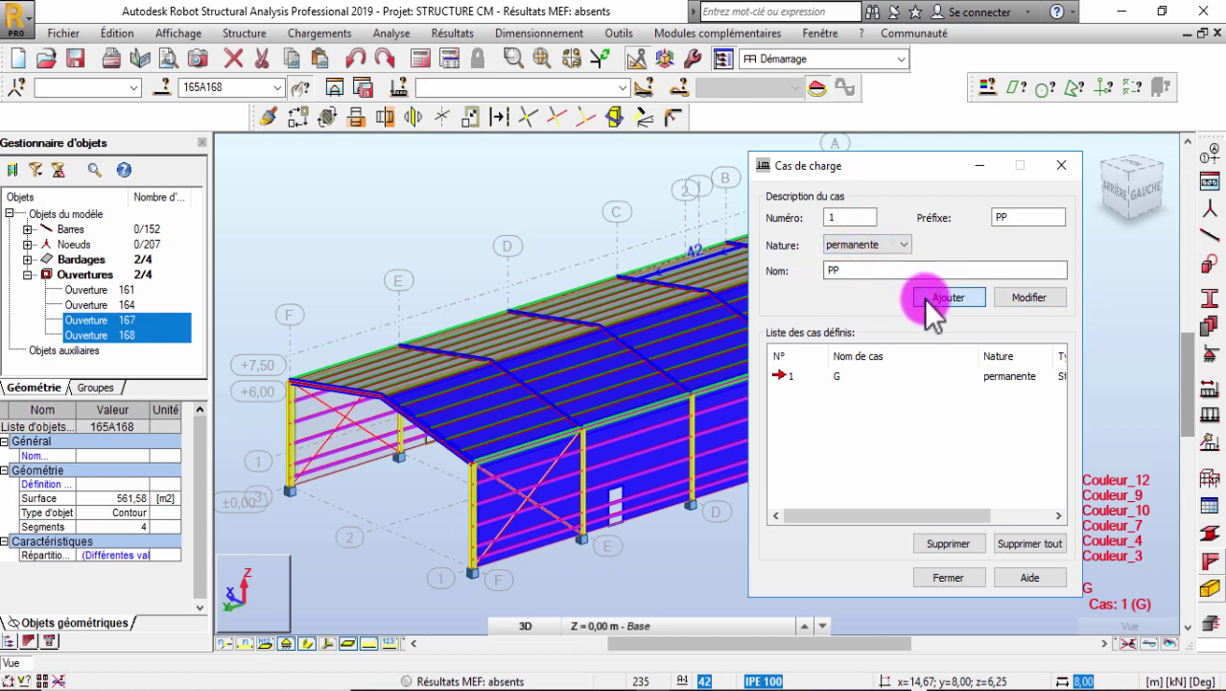
left_click(923, 298)
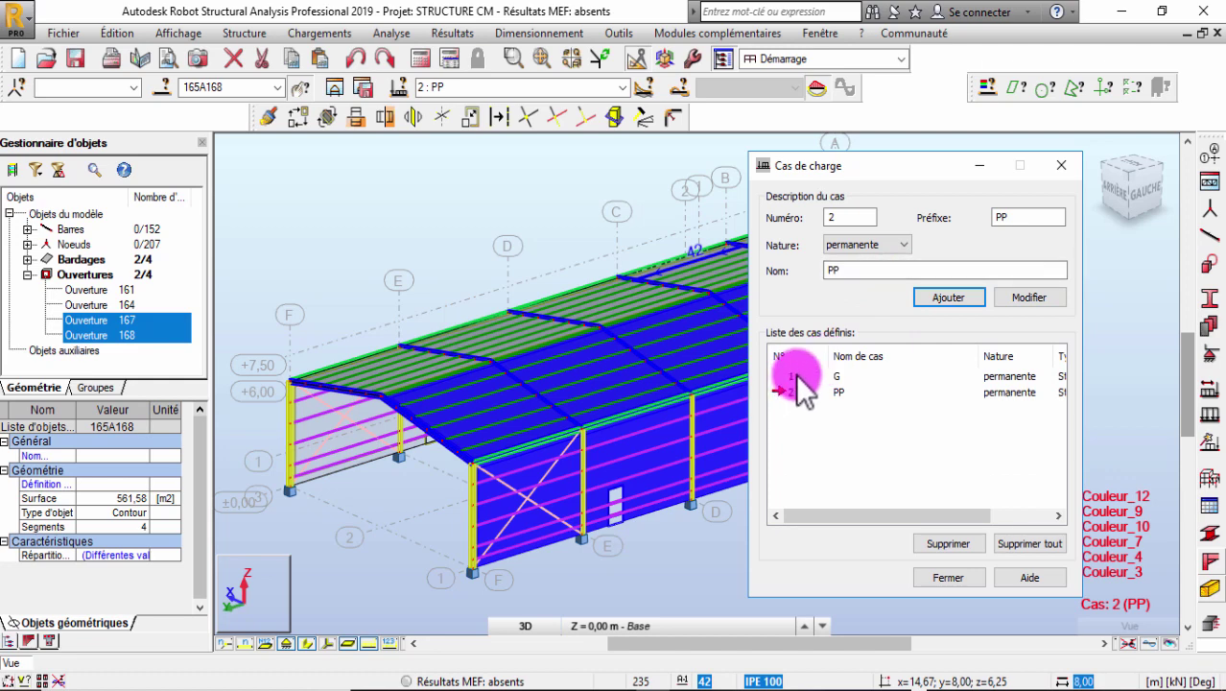
Step: Delete load case G and clear all remaining cases from the list of defined cases
left_click(791, 374)
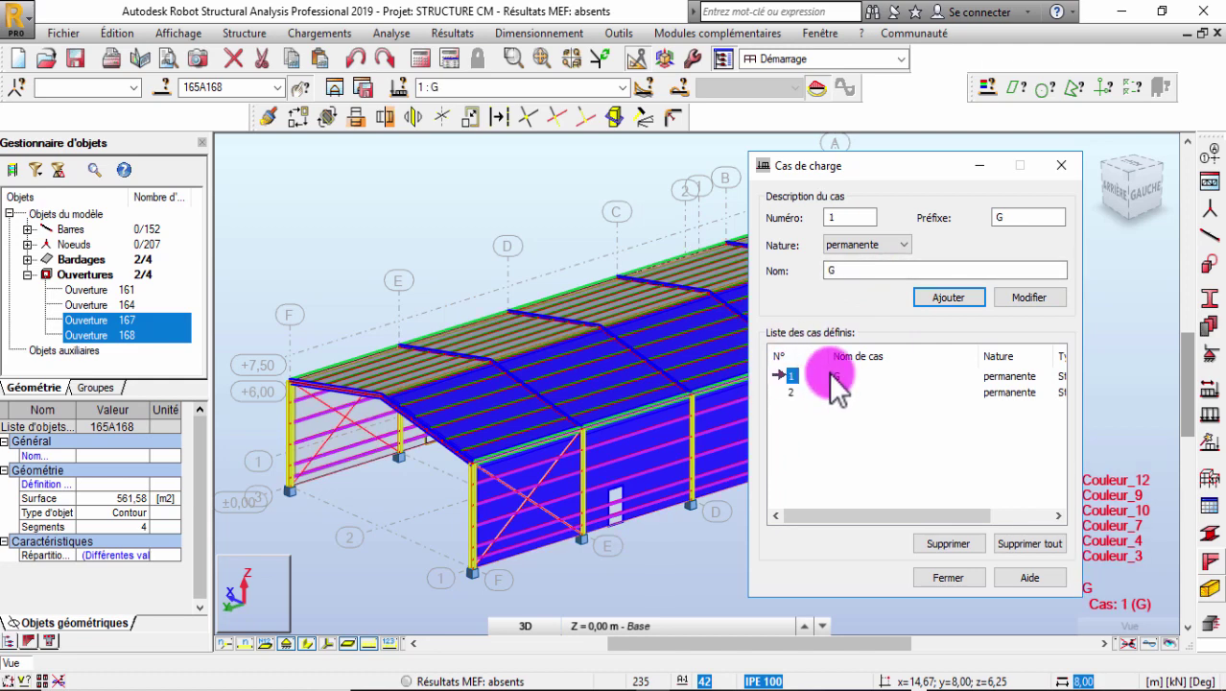
left_click(948, 543)
left_click(792, 375)
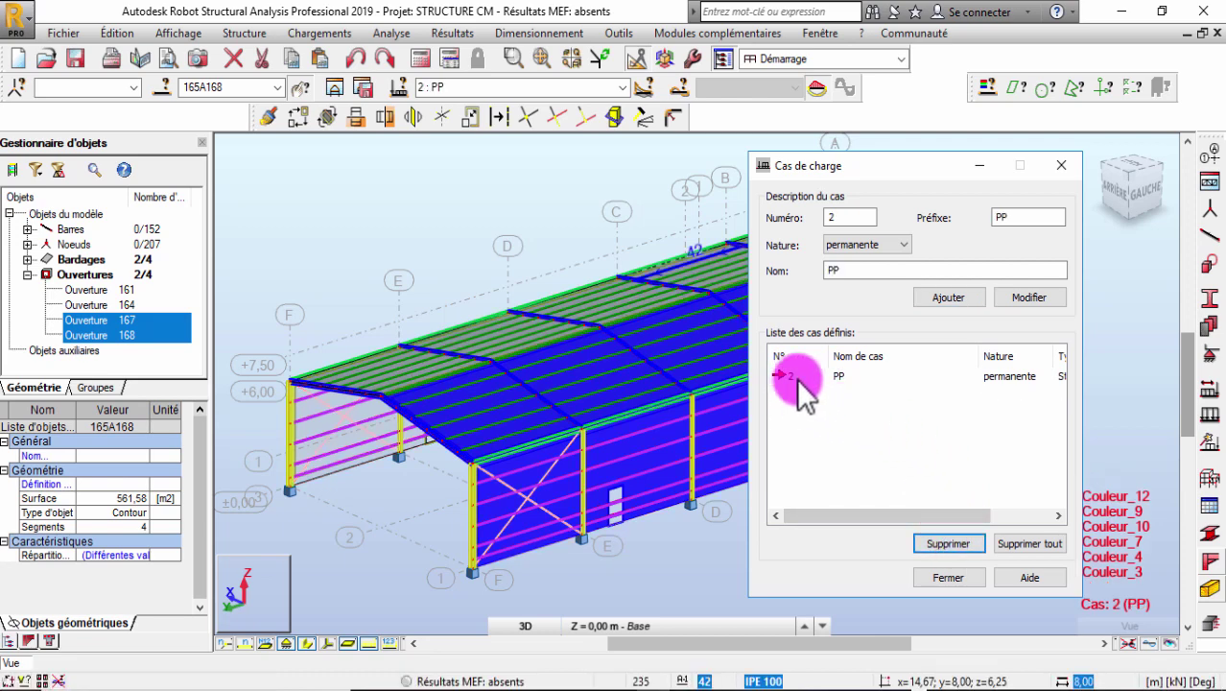
left_click(1014, 542)
Step: Set the case number to 1 and add the permanent load case PP
left_click_drag(855, 220, 754, 207)
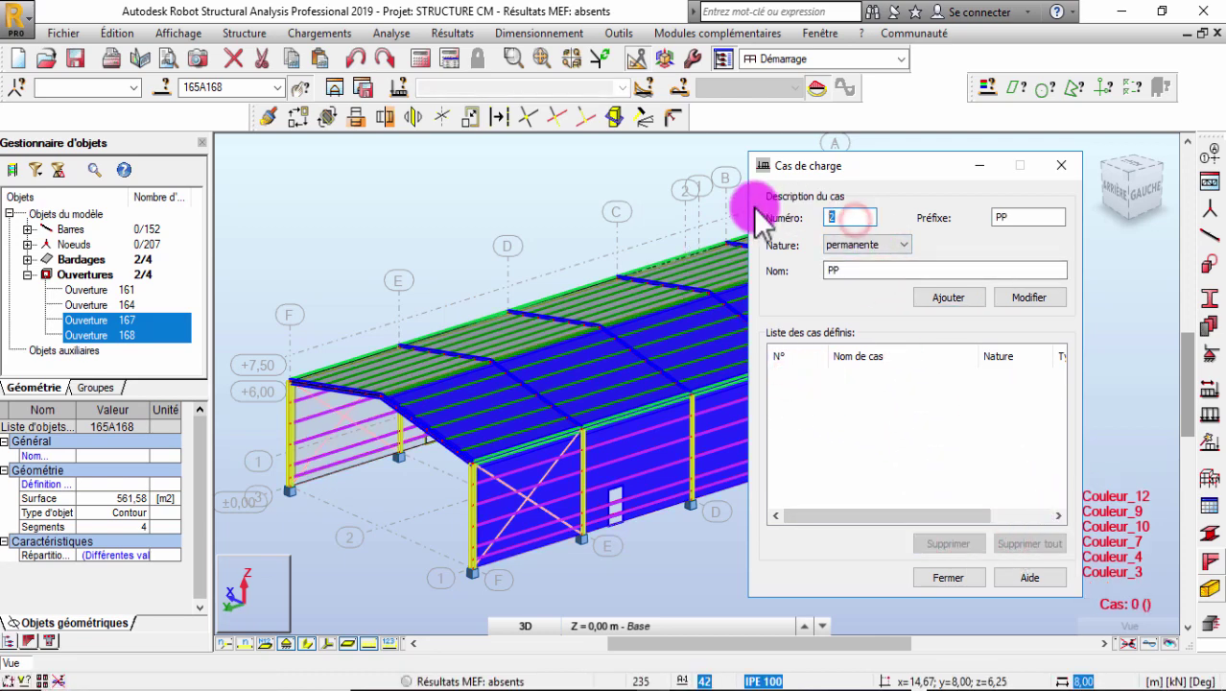
type("1")
left_click(946, 296)
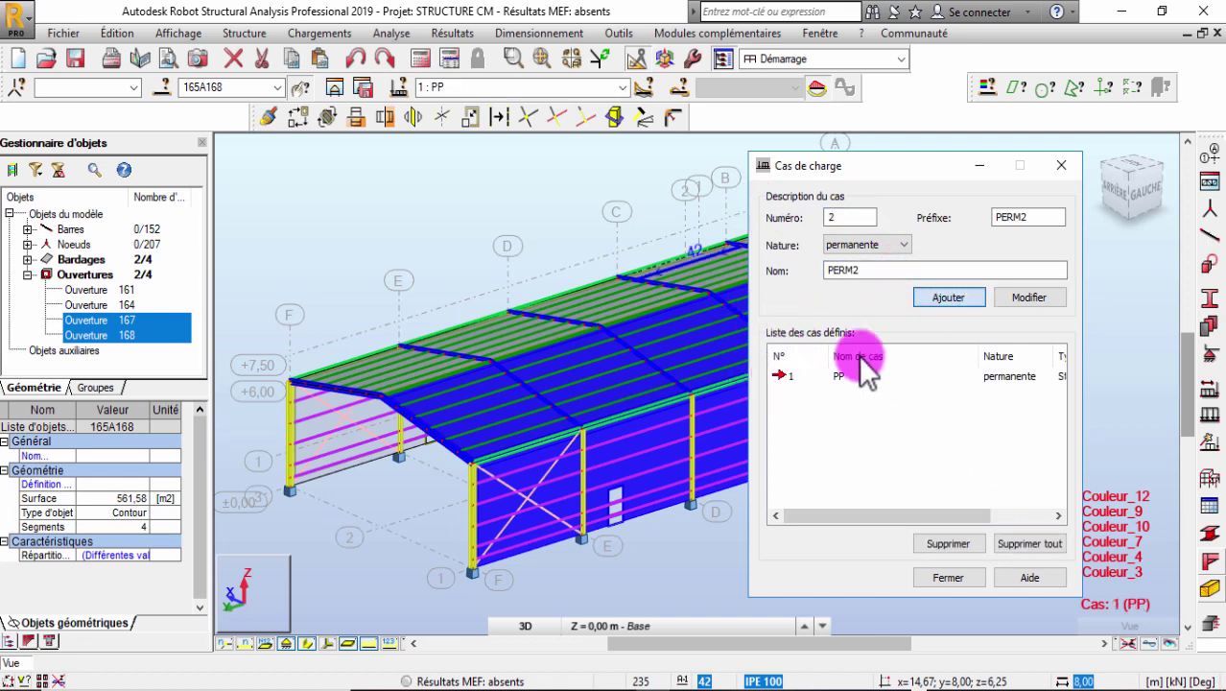
Step: Add a second permanent load case with number 2, name G and prefix G
left_click_drag(848, 218, 740, 219)
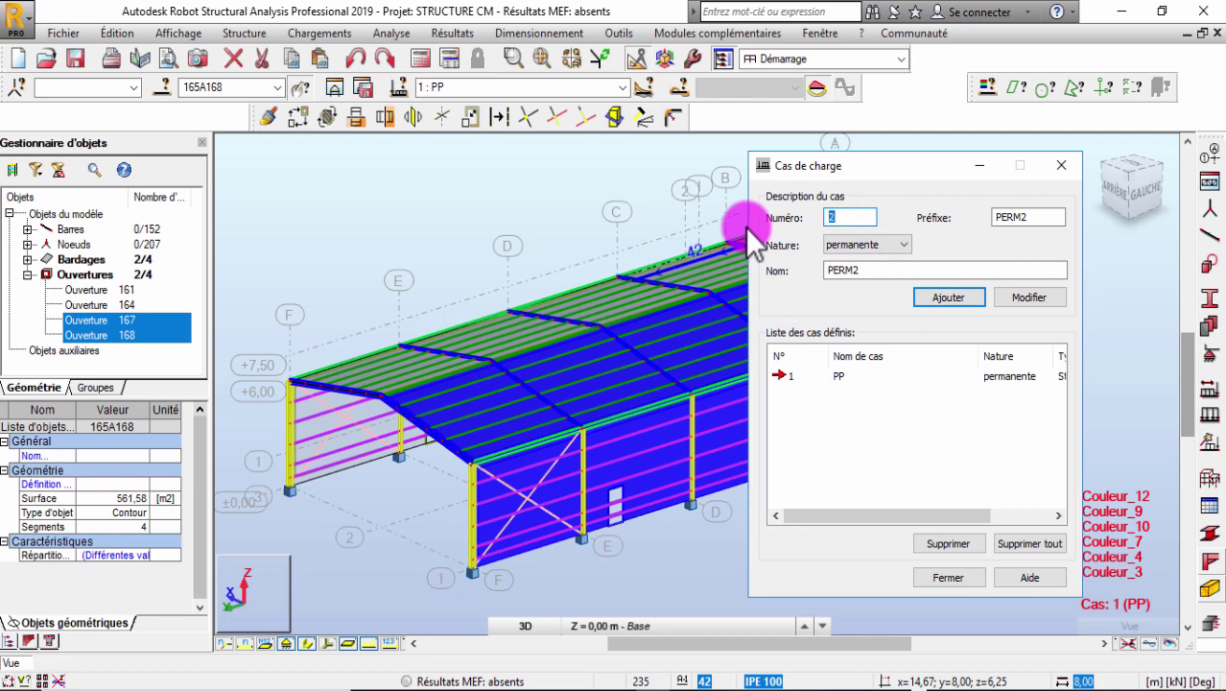
type("G")
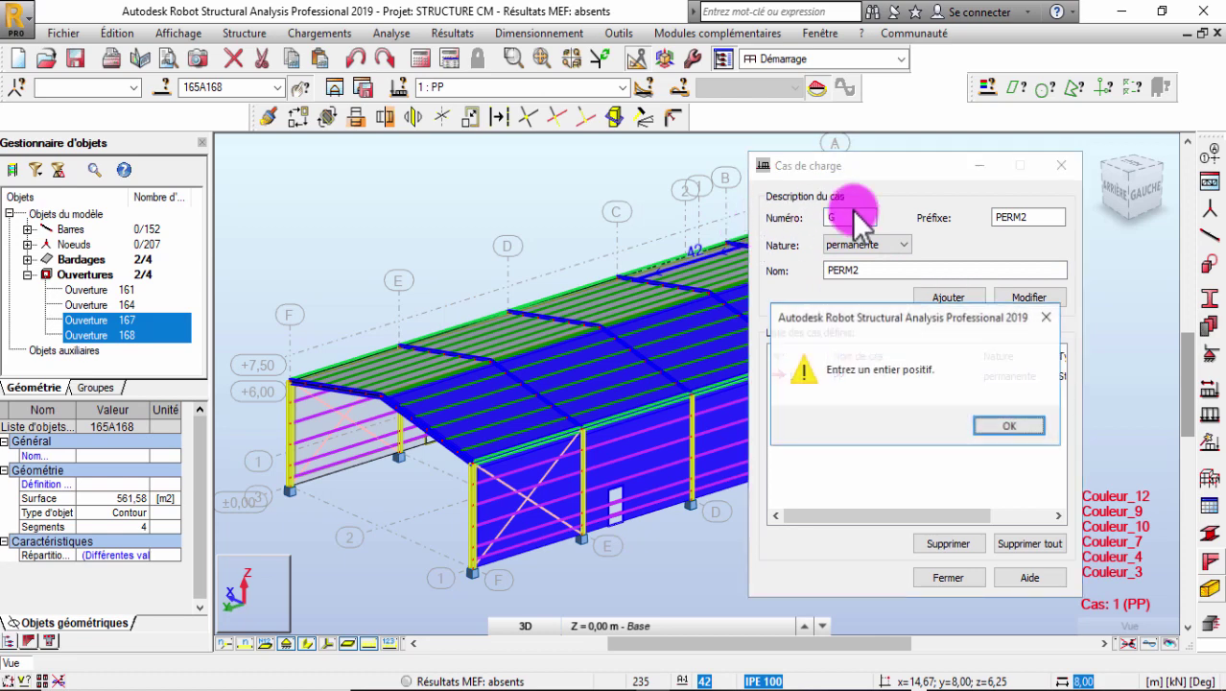
left_click(1047, 317)
type("2")
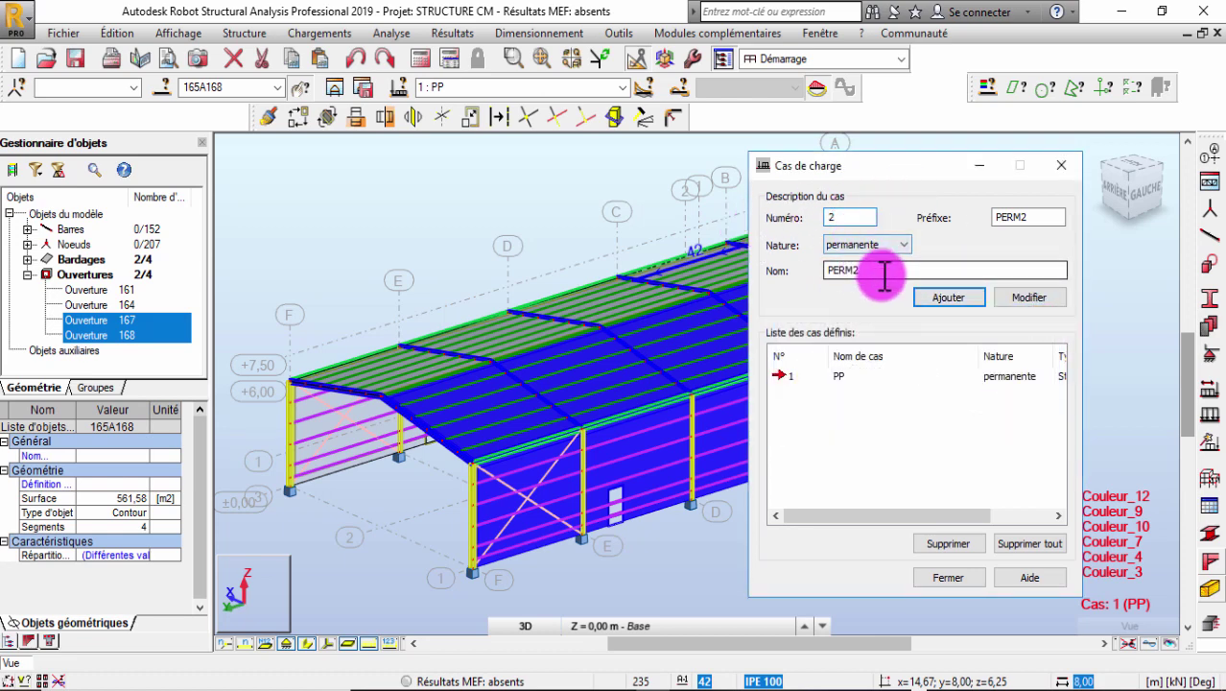
left_click_drag(883, 272, 670, 274)
type("G")
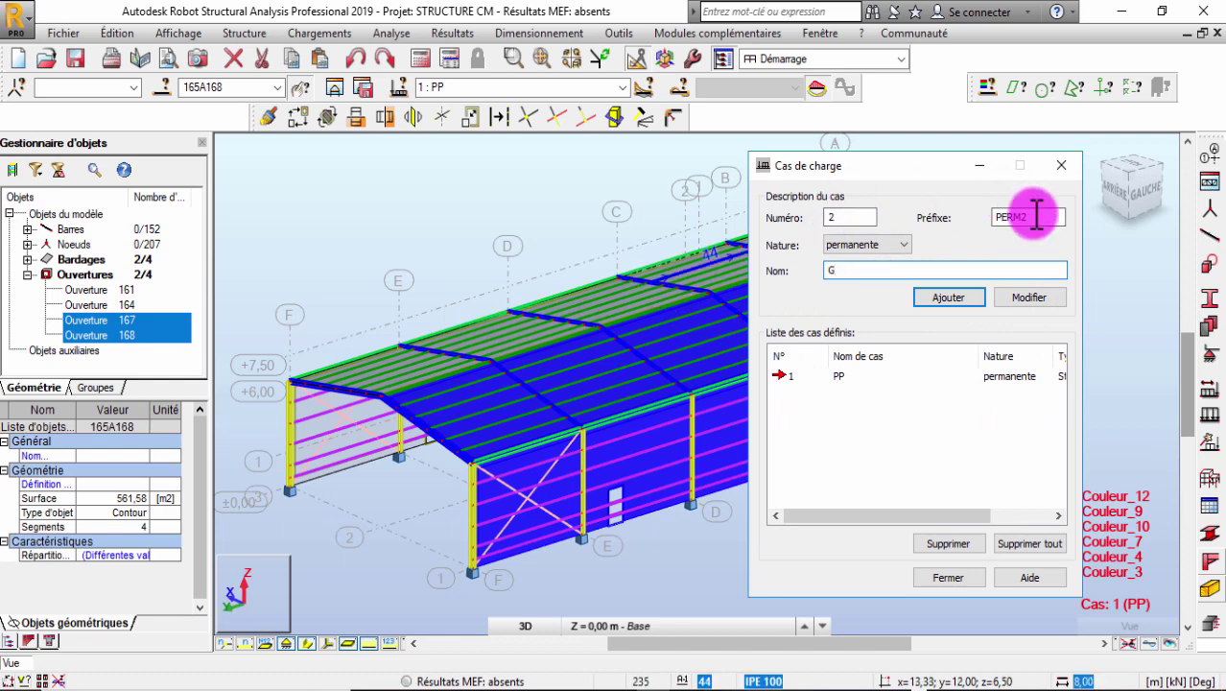
left_click_drag(1037, 215, 930, 218)
type("G")
left_click(943, 296)
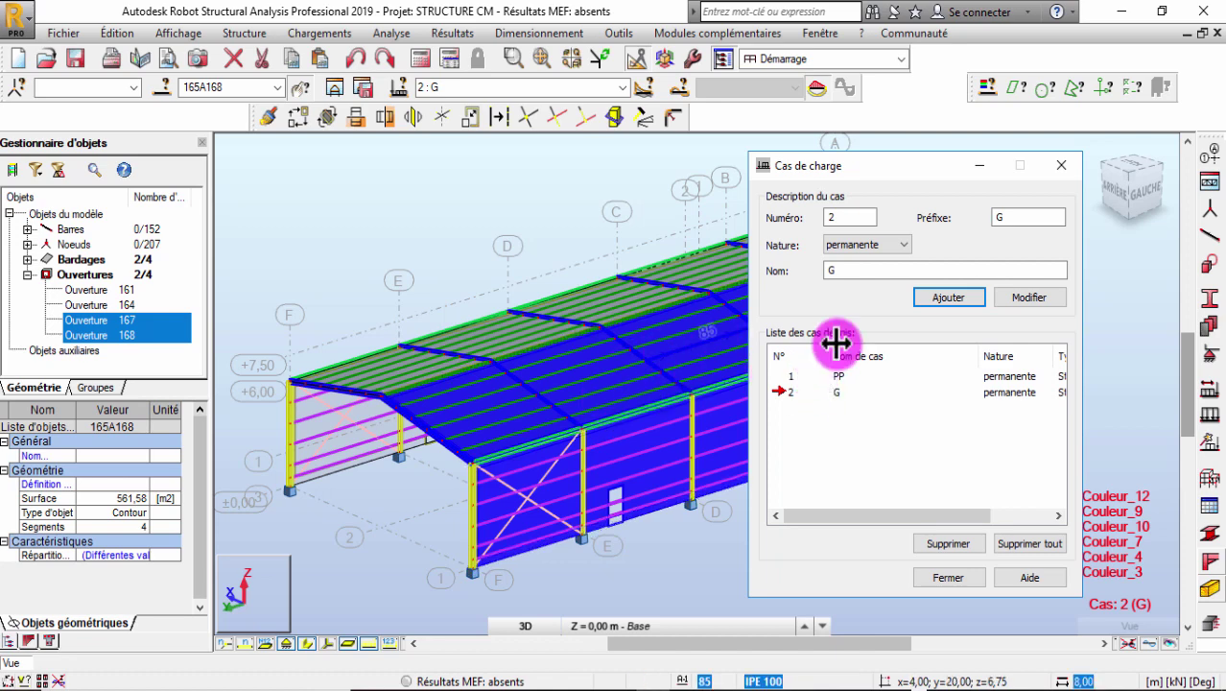
Step: Review the definitions of load cases PP and G, and close the load case definition
double_click(840, 269)
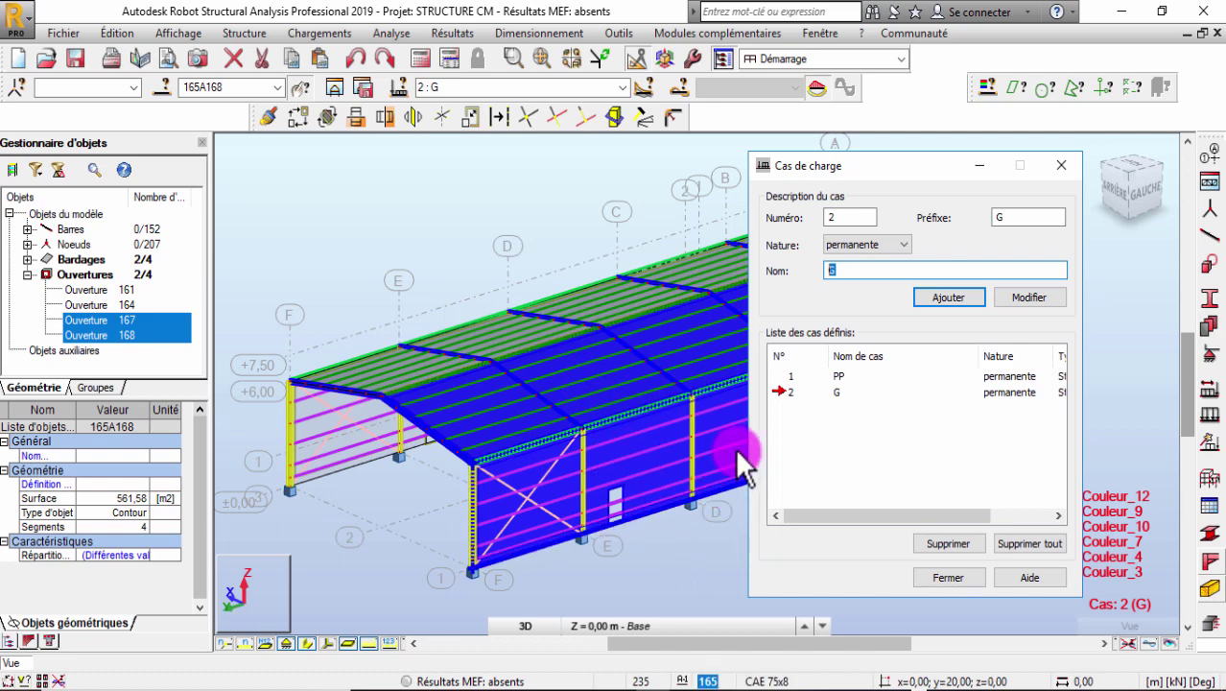
left_click(787, 383)
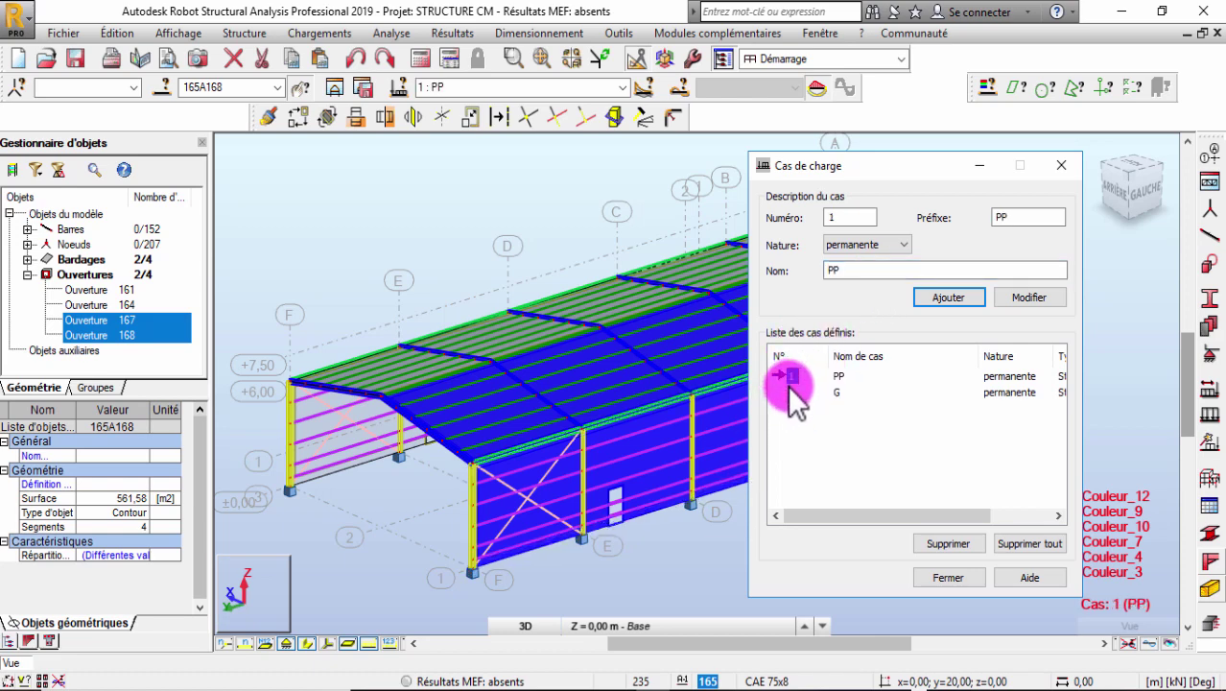
left_click(788, 392)
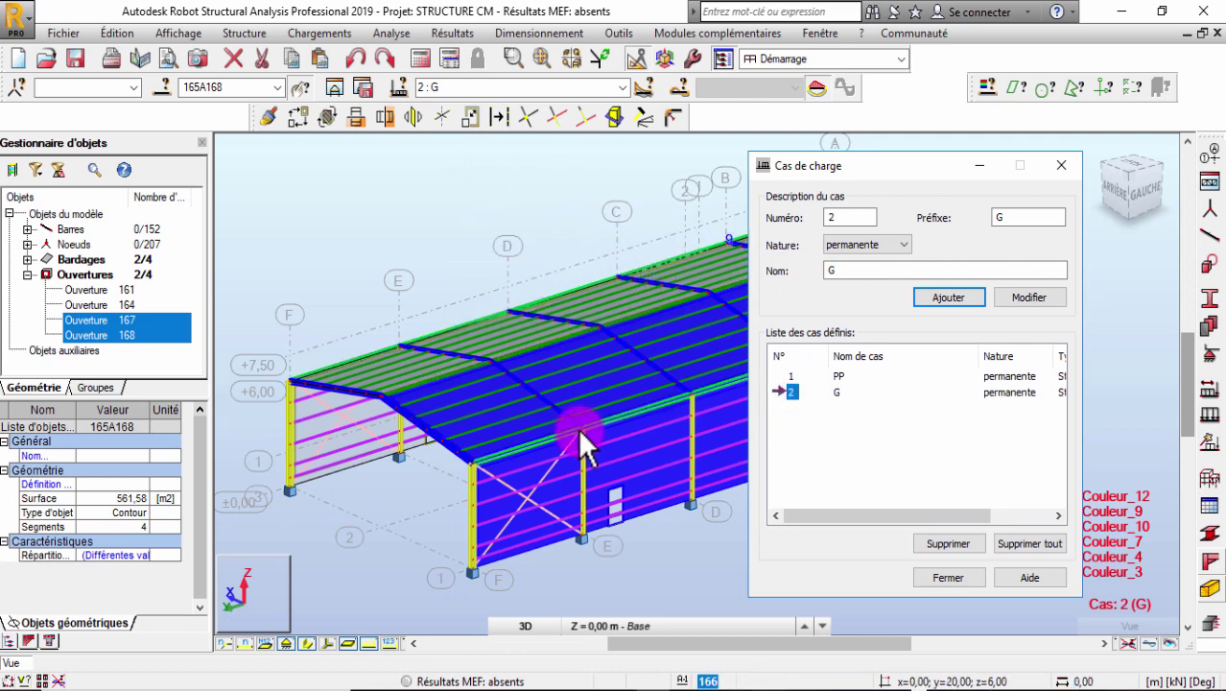
left_click(1064, 170)
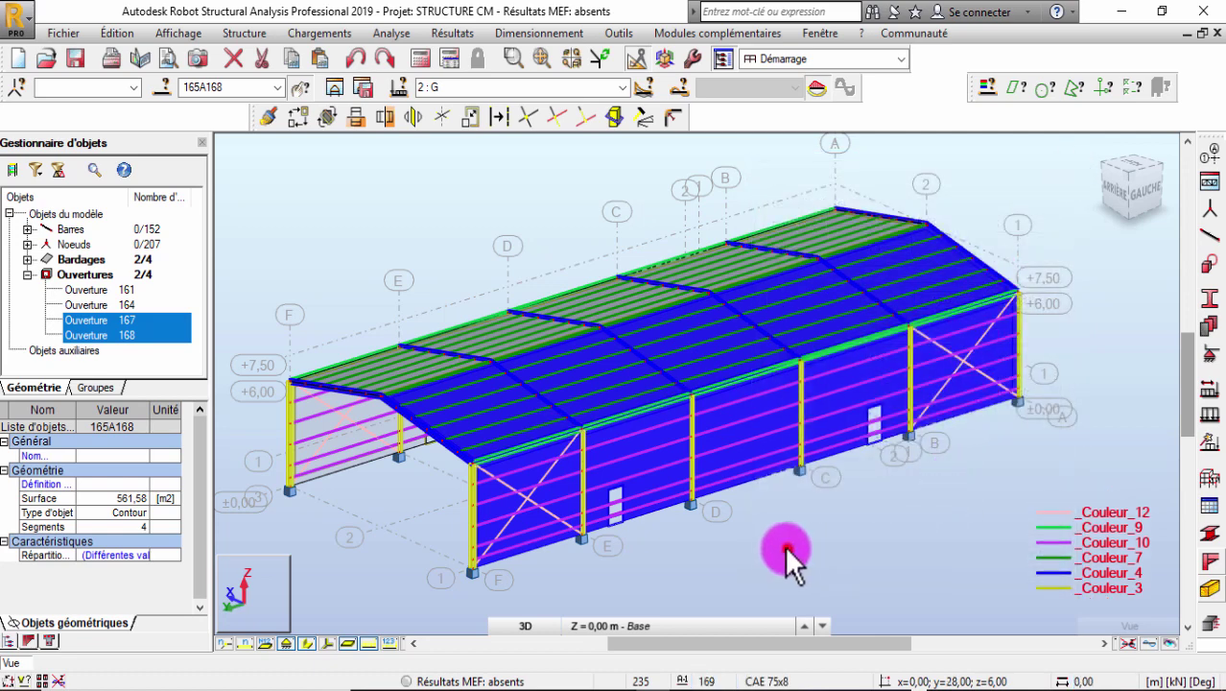
Step: Clear the object selection in the model and make 1 : PP the active load case
left_click(786, 548)
left_click(623, 87)
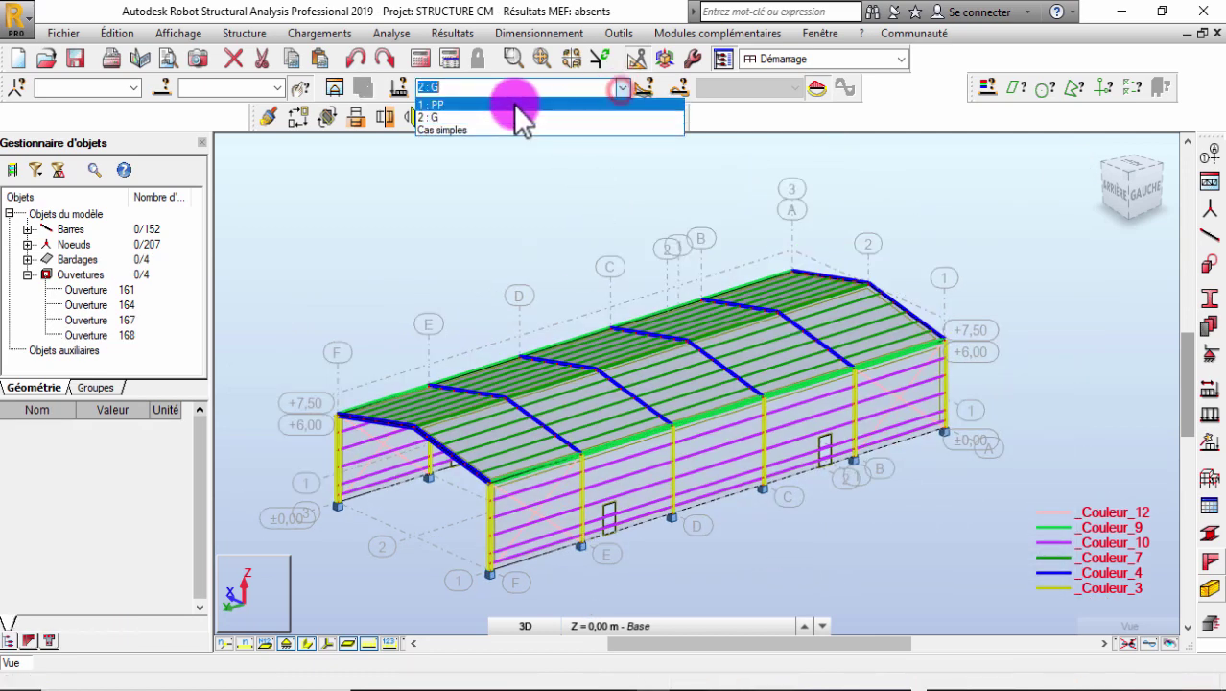
left_click(511, 104)
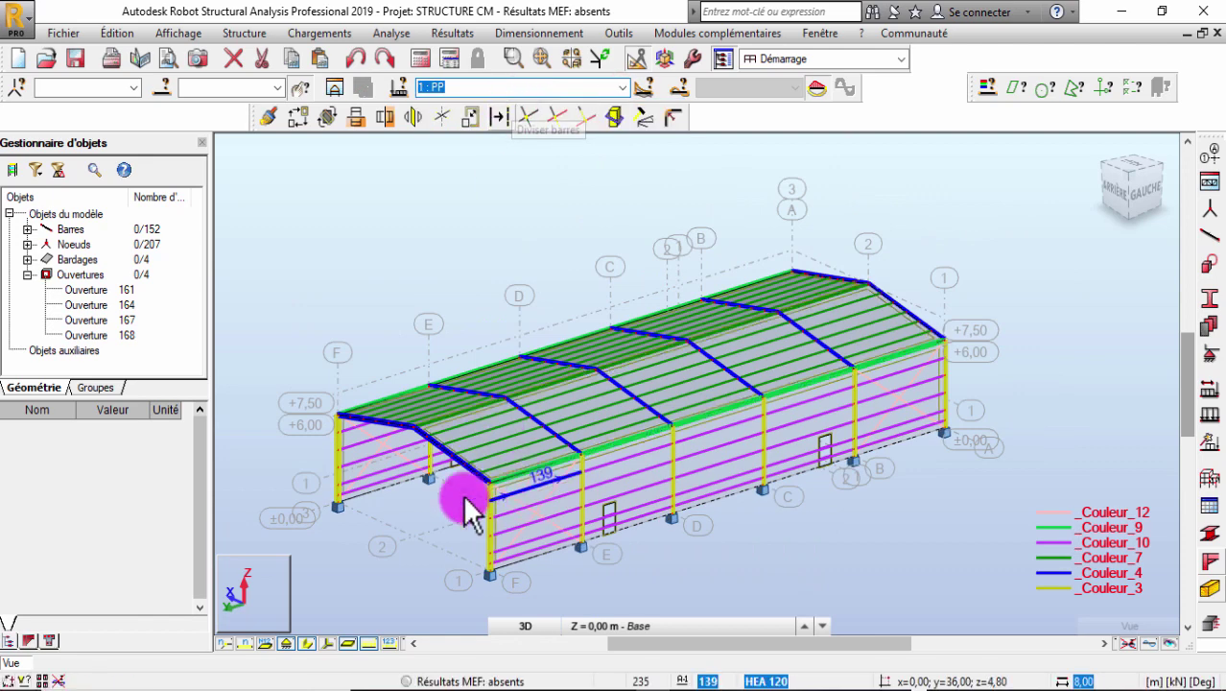
Step: Look at the table of defined loads and return to the 3D view of the structure
left_click(318, 32)
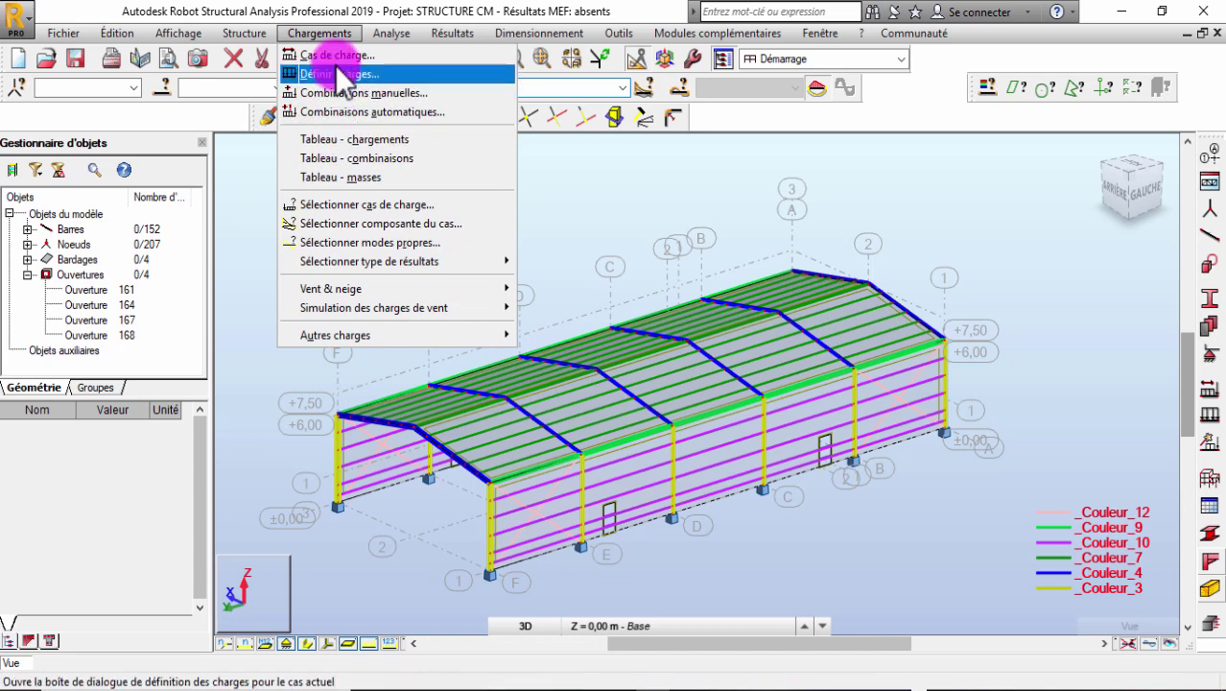
left_click(345, 140)
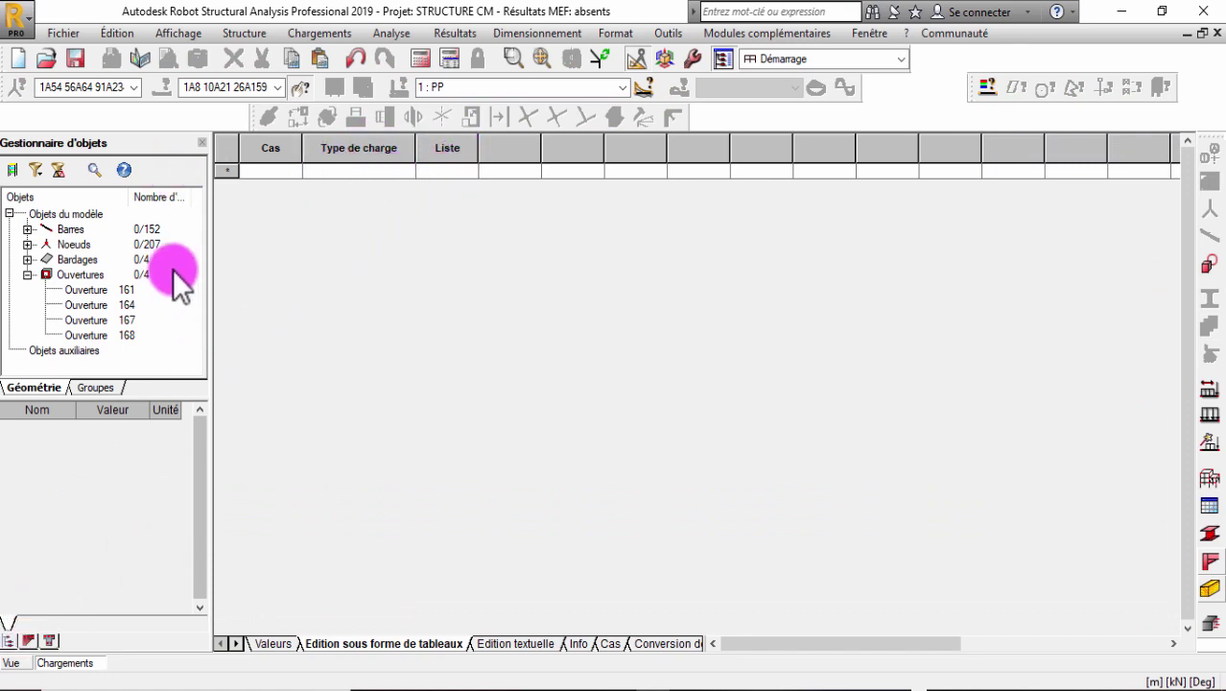
left_click(230, 169)
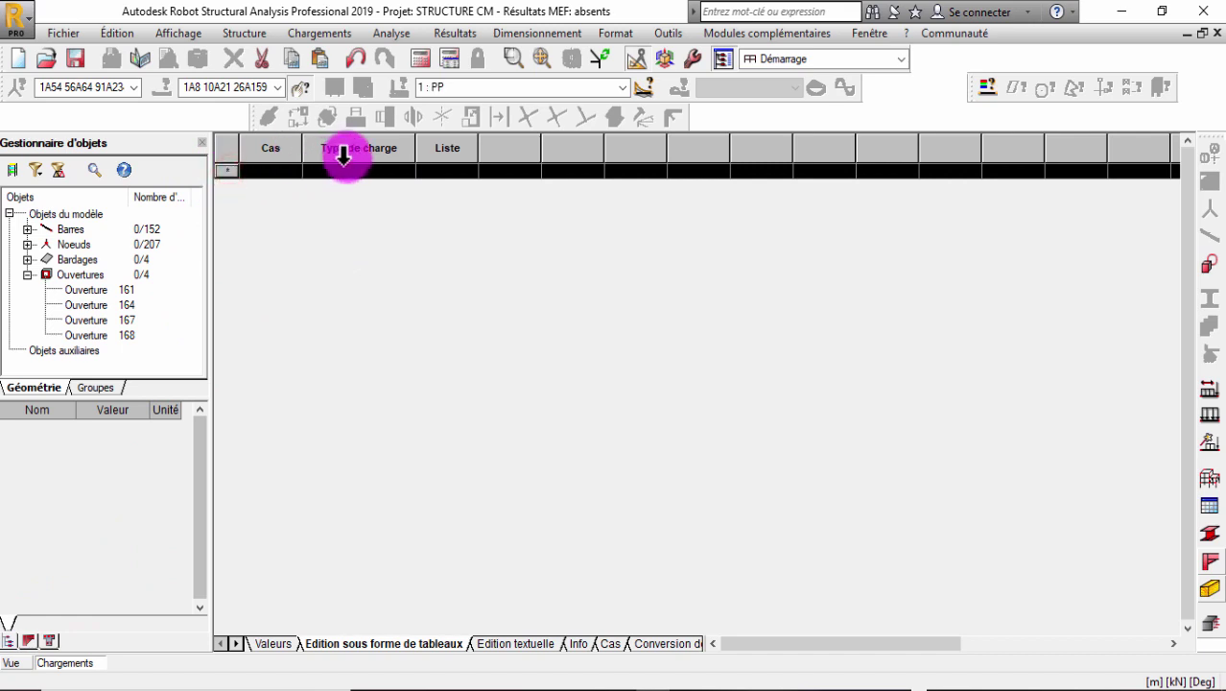
left_click(27, 640)
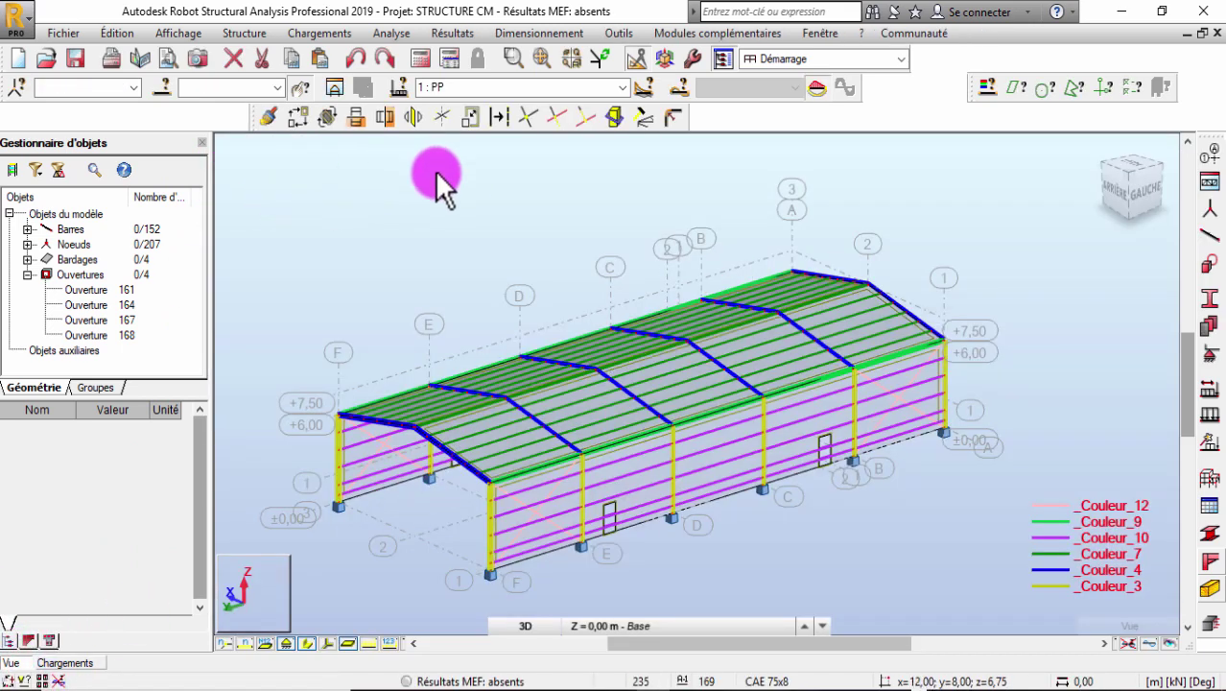
Step: Start the load definition for the current case and choose 1 : PP as the active load case
left_click(339, 33)
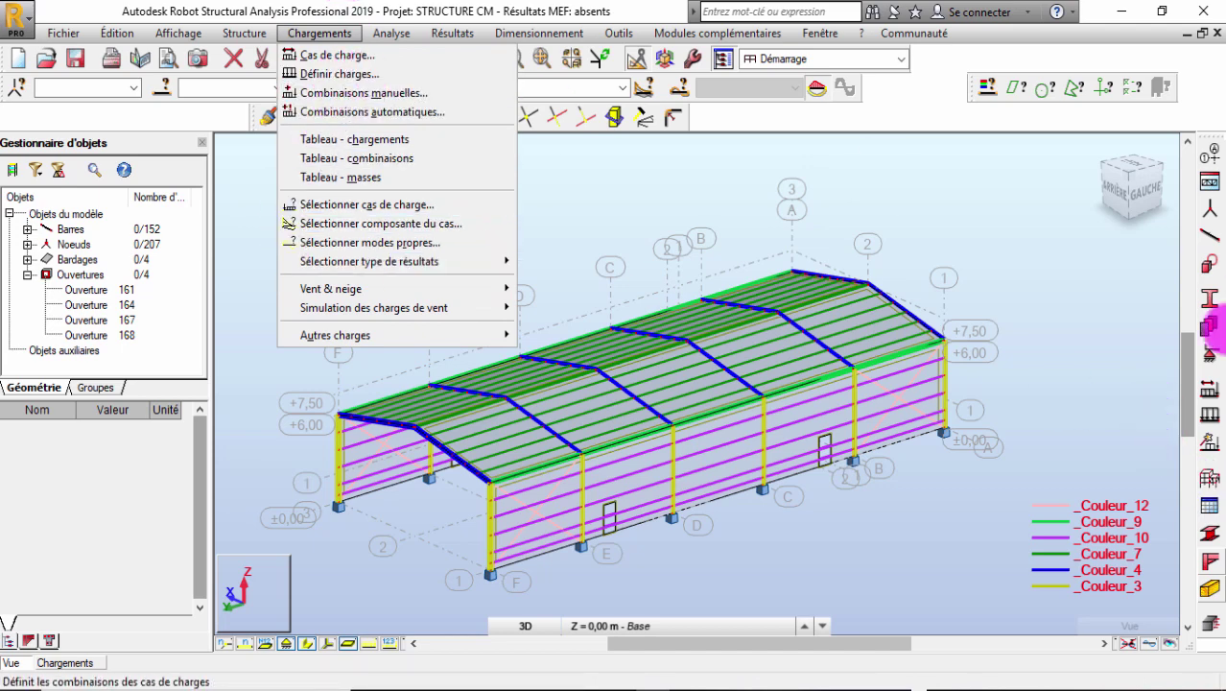
left_click(1187, 389)
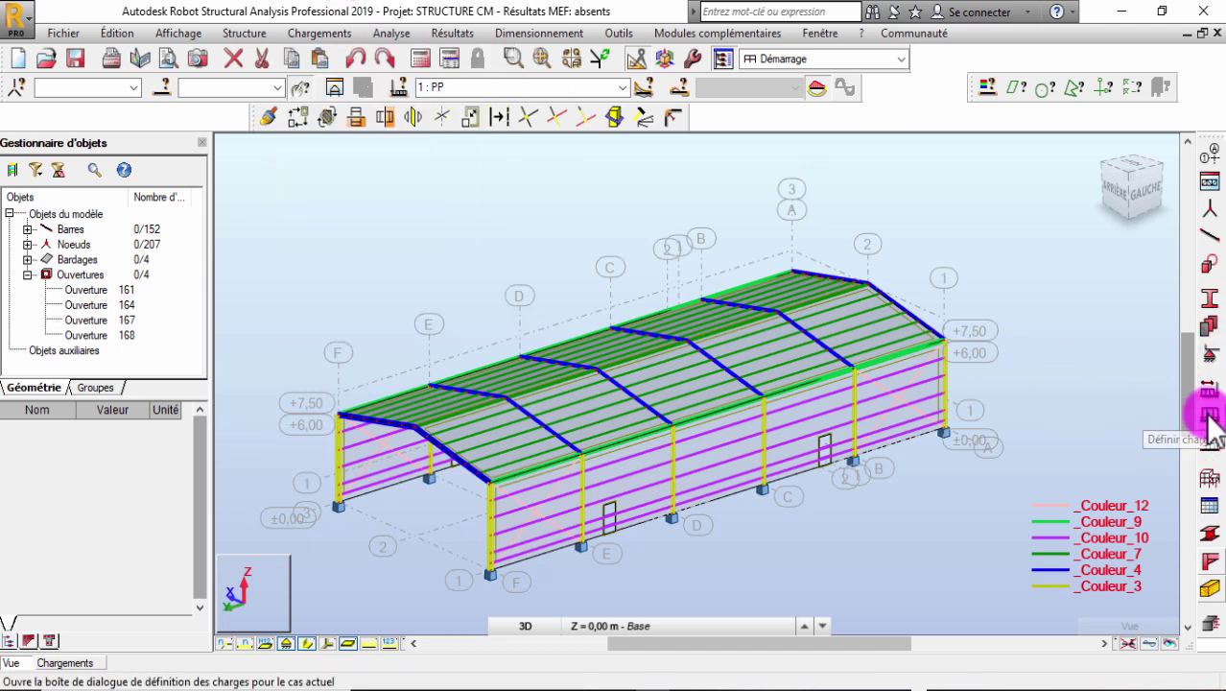
left_click(1208, 416)
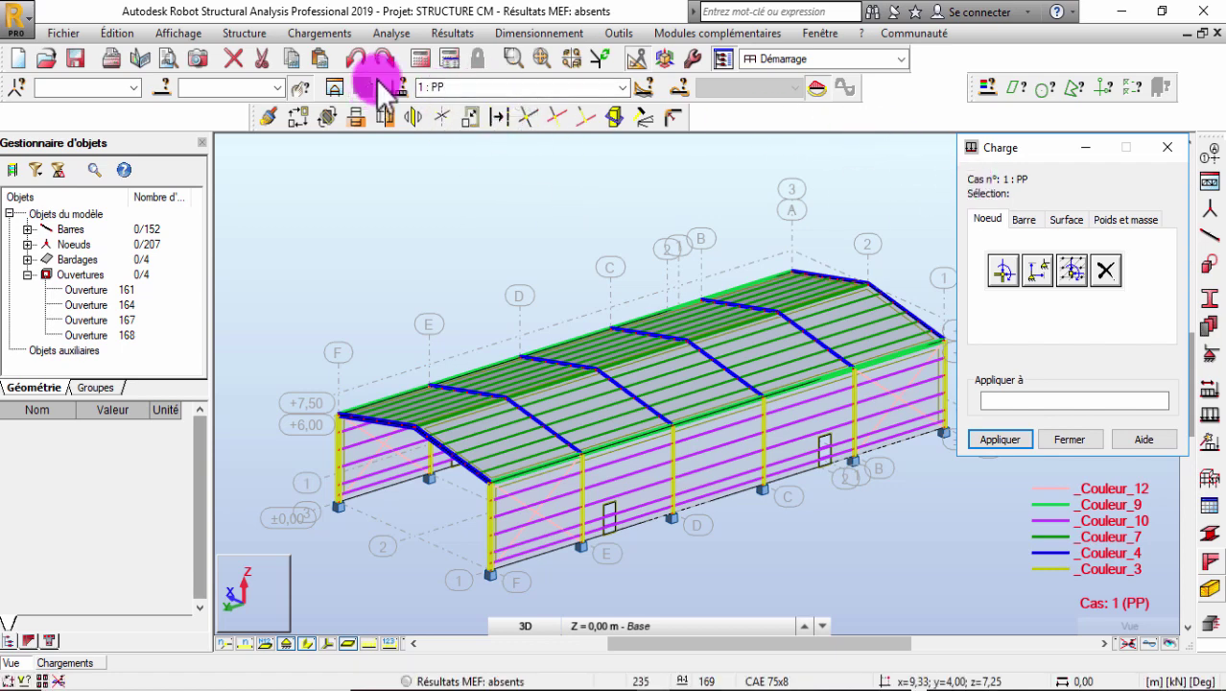
left_click(468, 85)
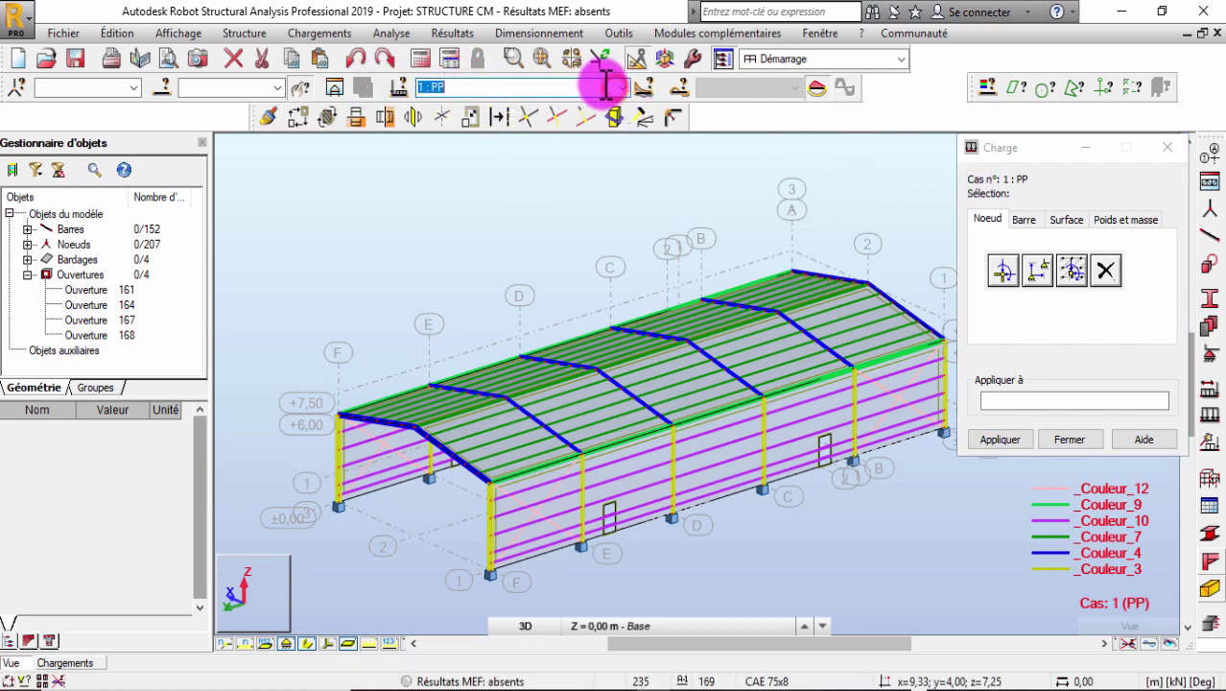
left_click(621, 88)
left_click(435, 103)
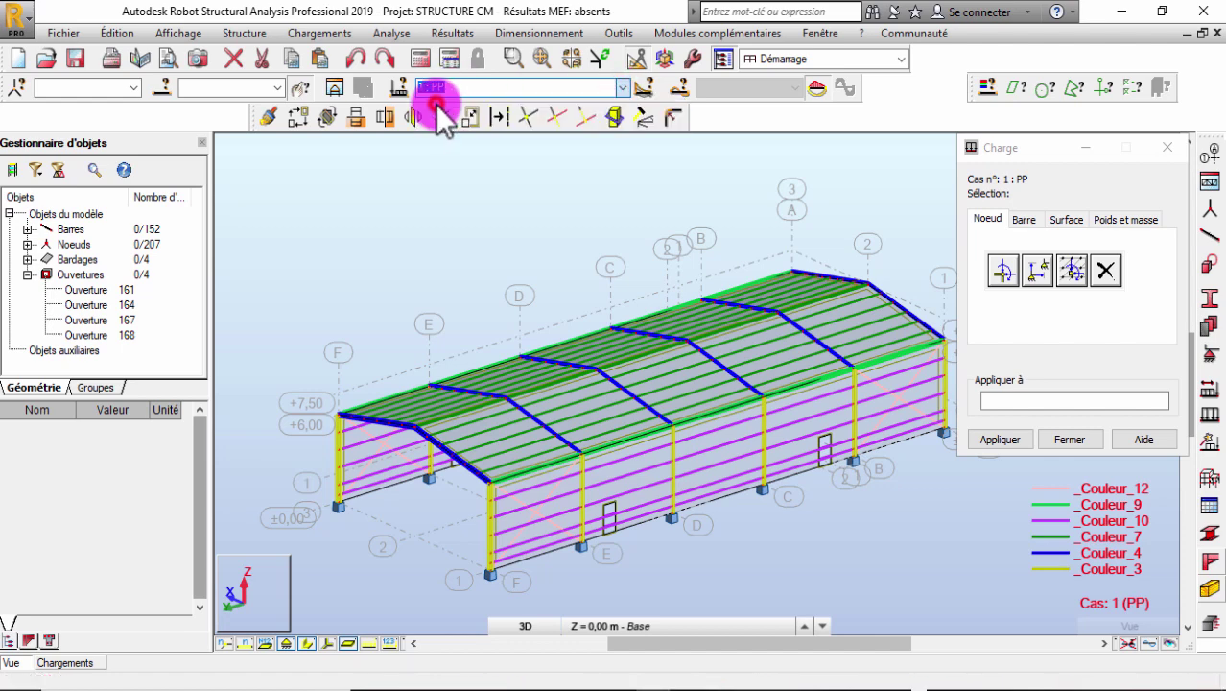
Step: Apply self-weight in the -PZ direction to the entire structure in load case PP
left_click(1132, 220)
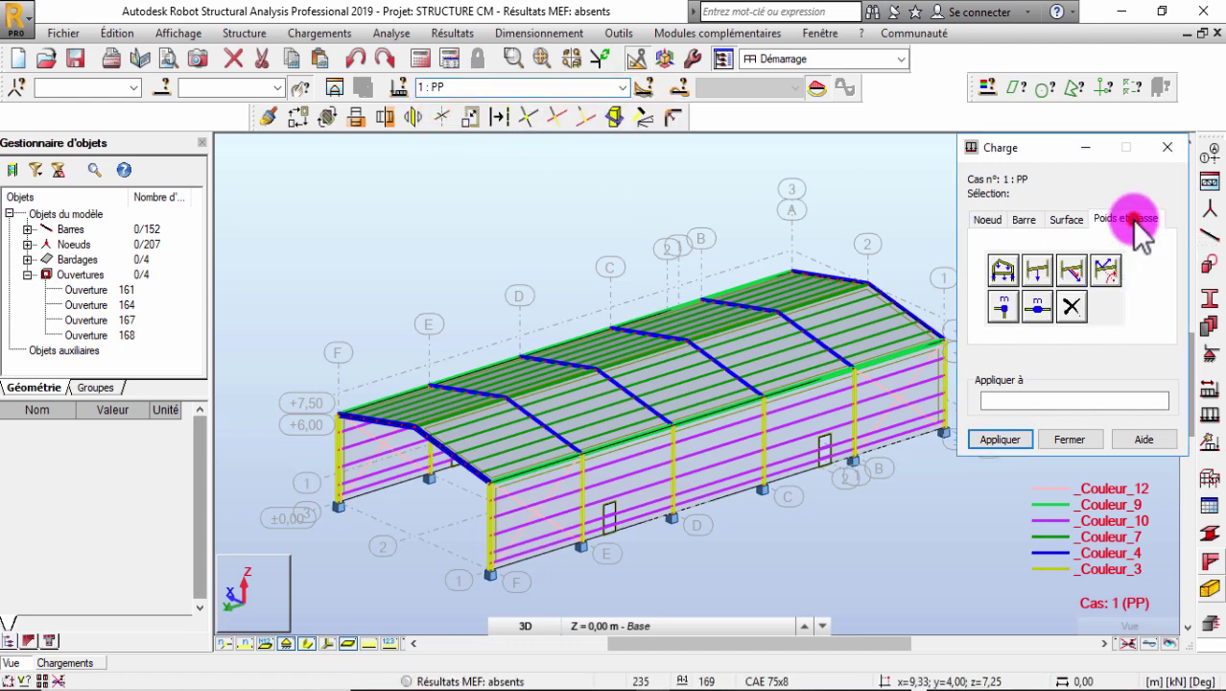
left_click(993, 276)
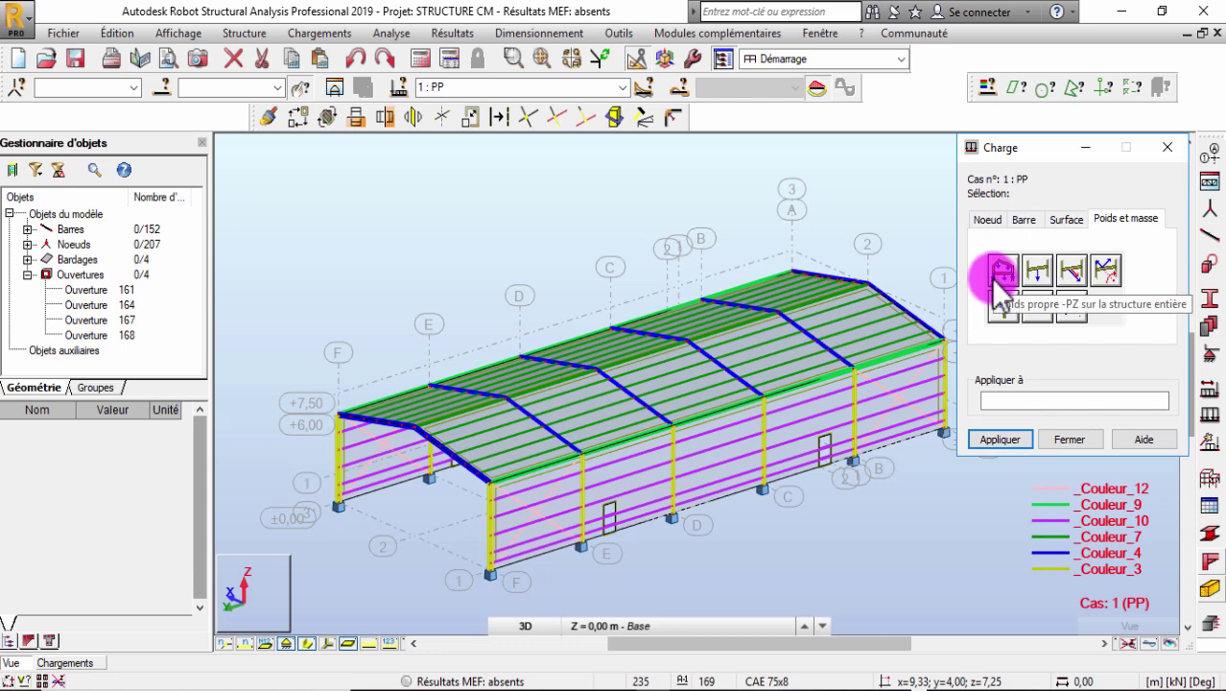
left_click(1005, 273)
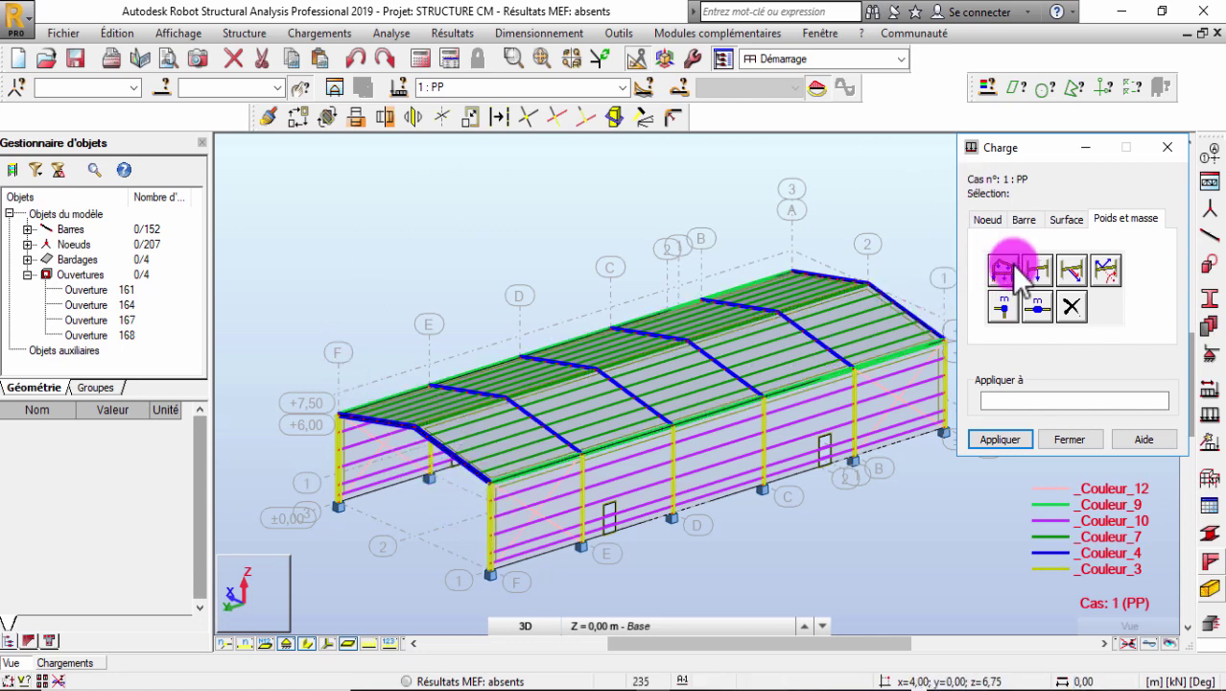
left_click(1126, 219)
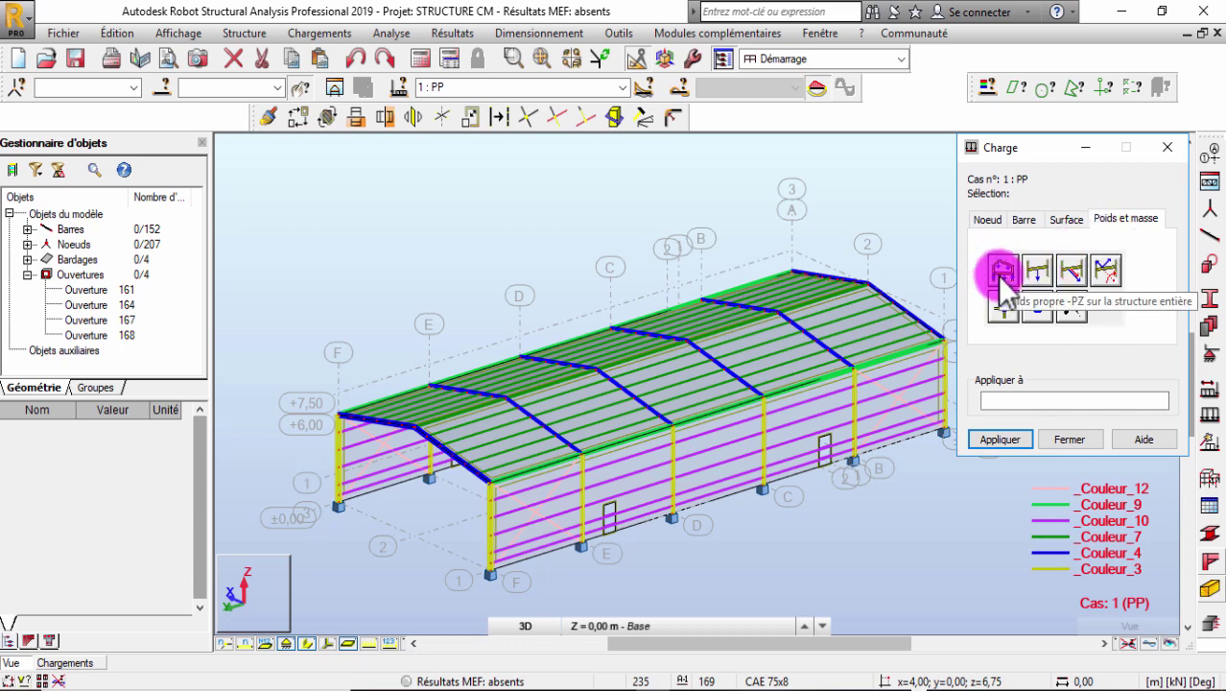
left_click(1000, 271)
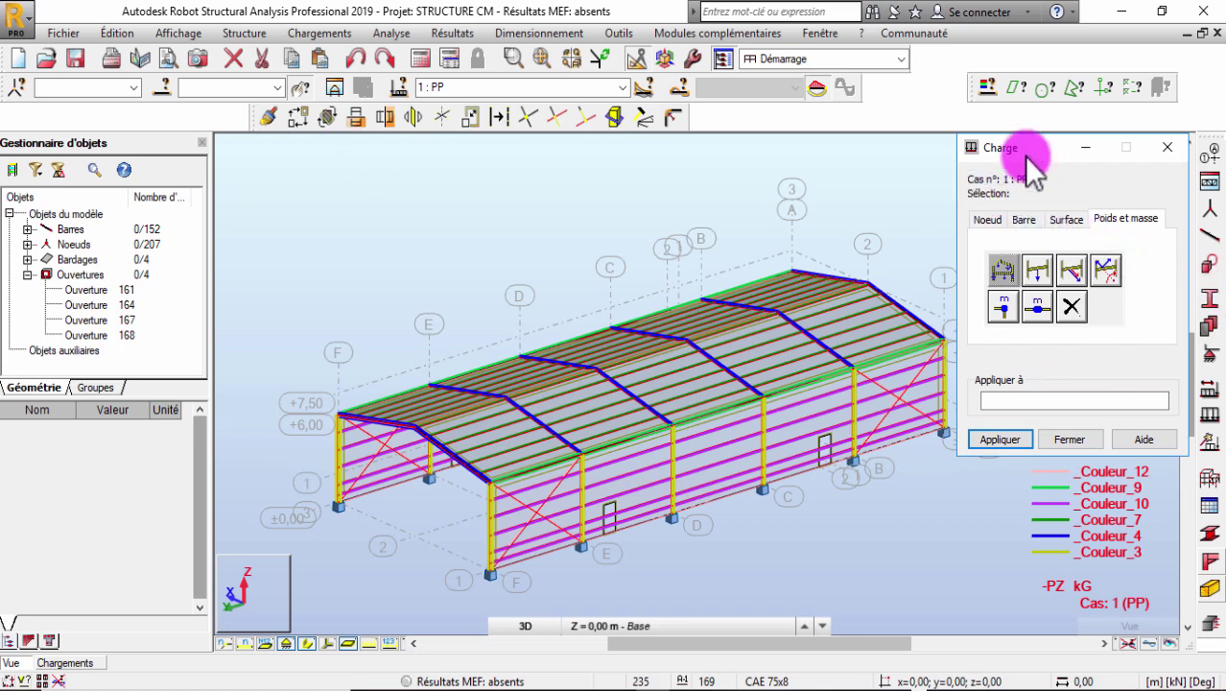
Step: Show the surface load types and make 2 : G the active load case
left_click_drag(1027, 142, 1004, 155)
left_click(1043, 234)
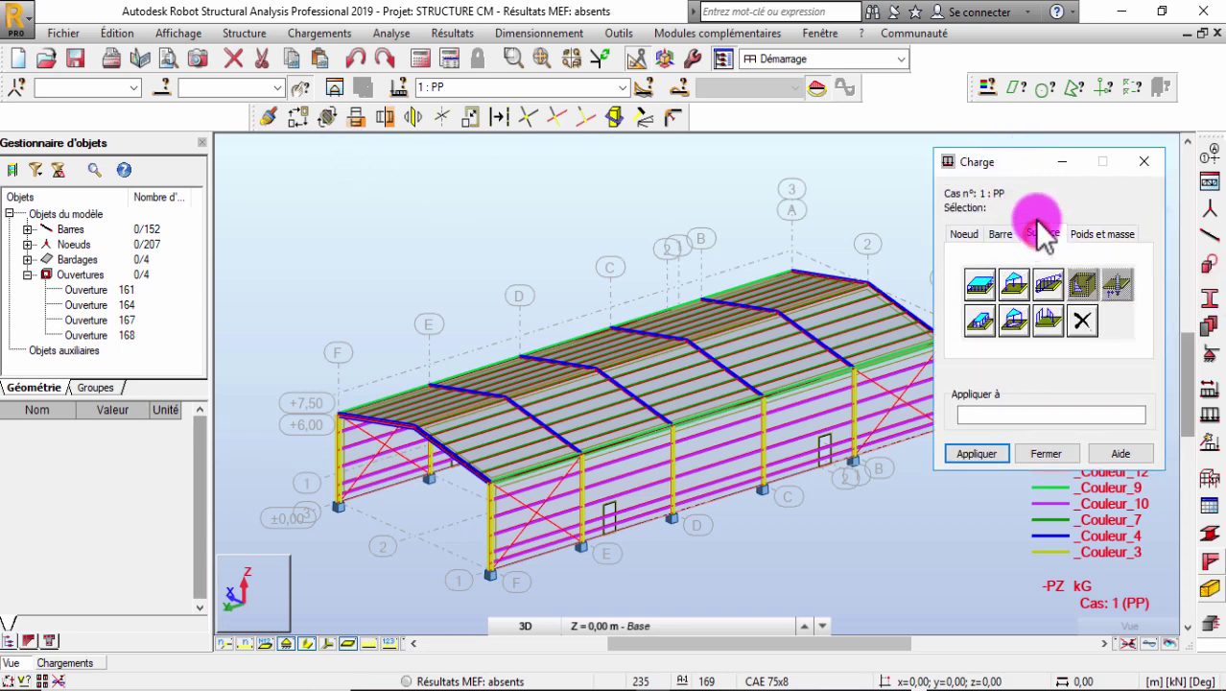
left_click(622, 87)
left_click(437, 117)
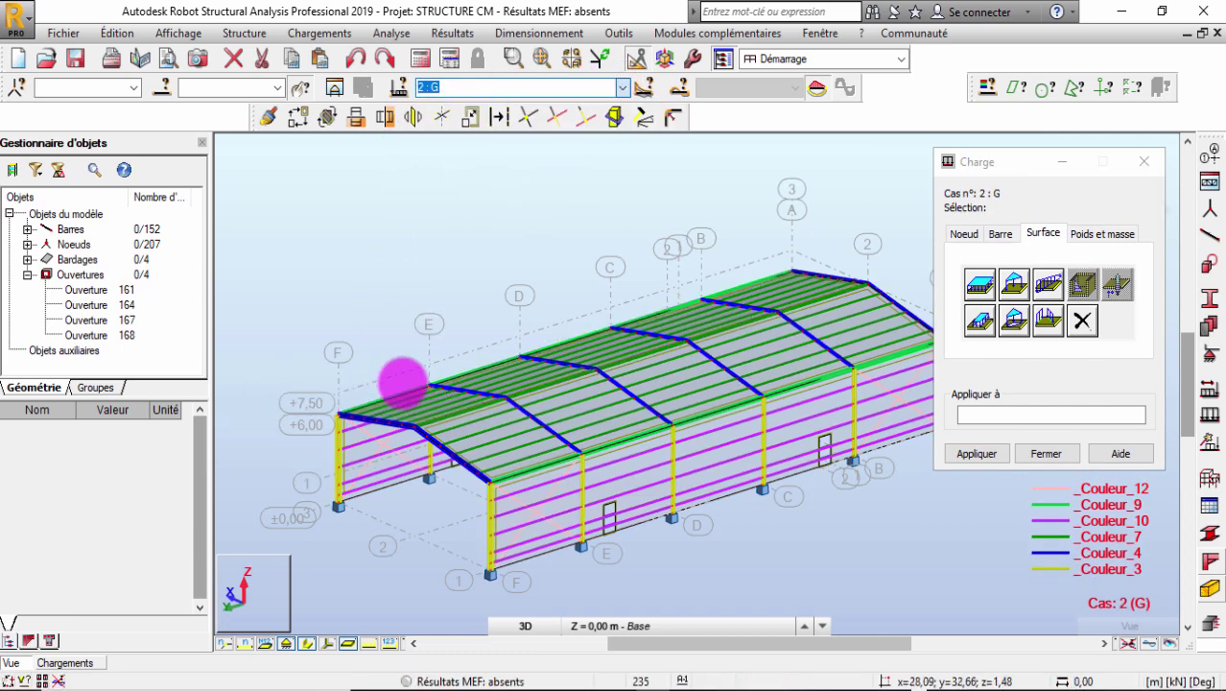
scroll(402, 383, "down", 3)
scroll(564, 456, "up", 3)
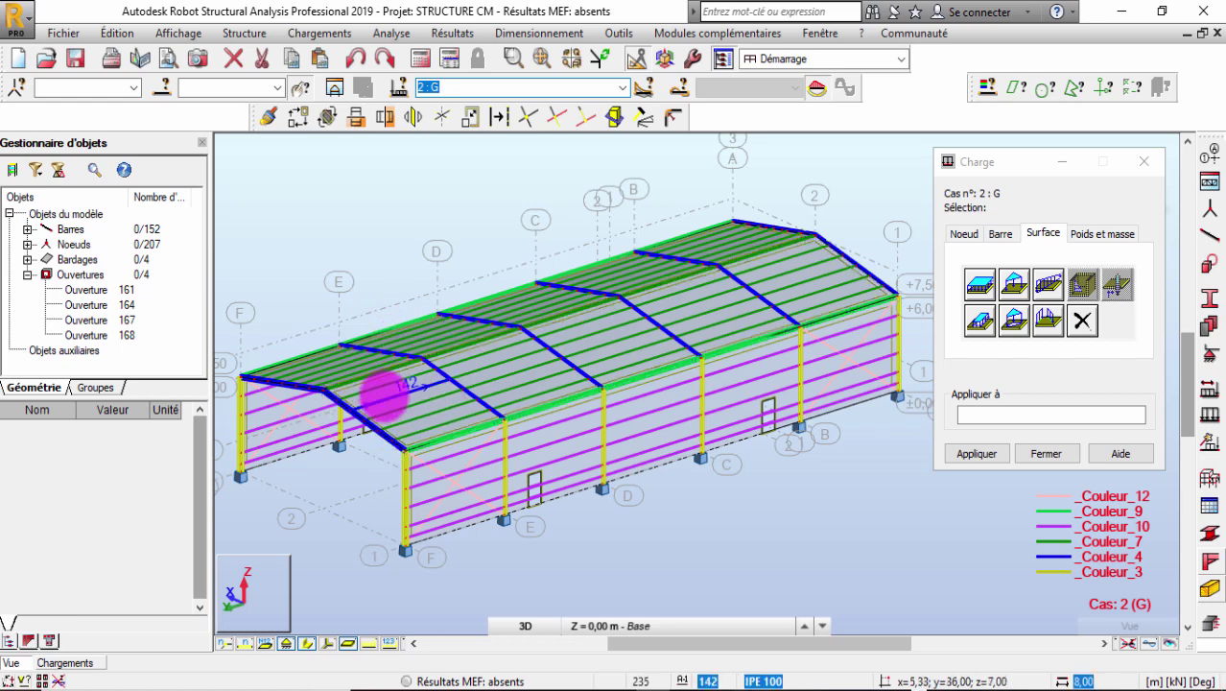
scroll(374, 395, "up", 4)
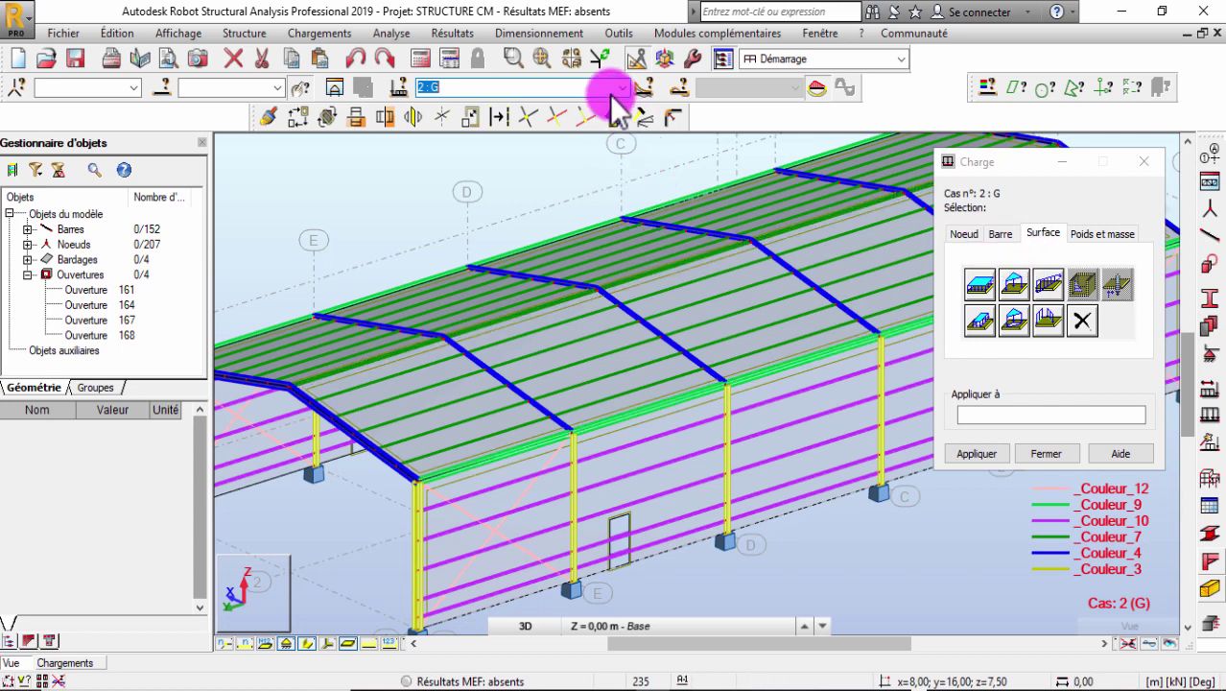
Step: Define a uniform surface load of -0.5 kPa along global Z for load case G
left_click(1046, 238)
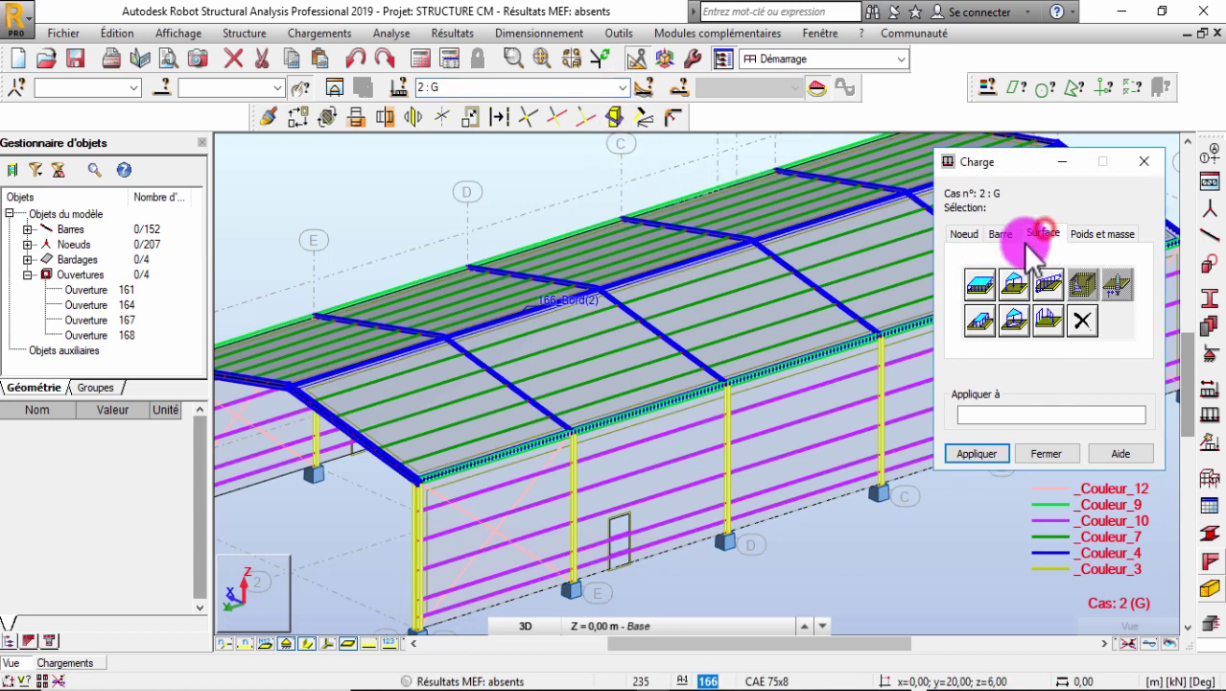
left_click(980, 285)
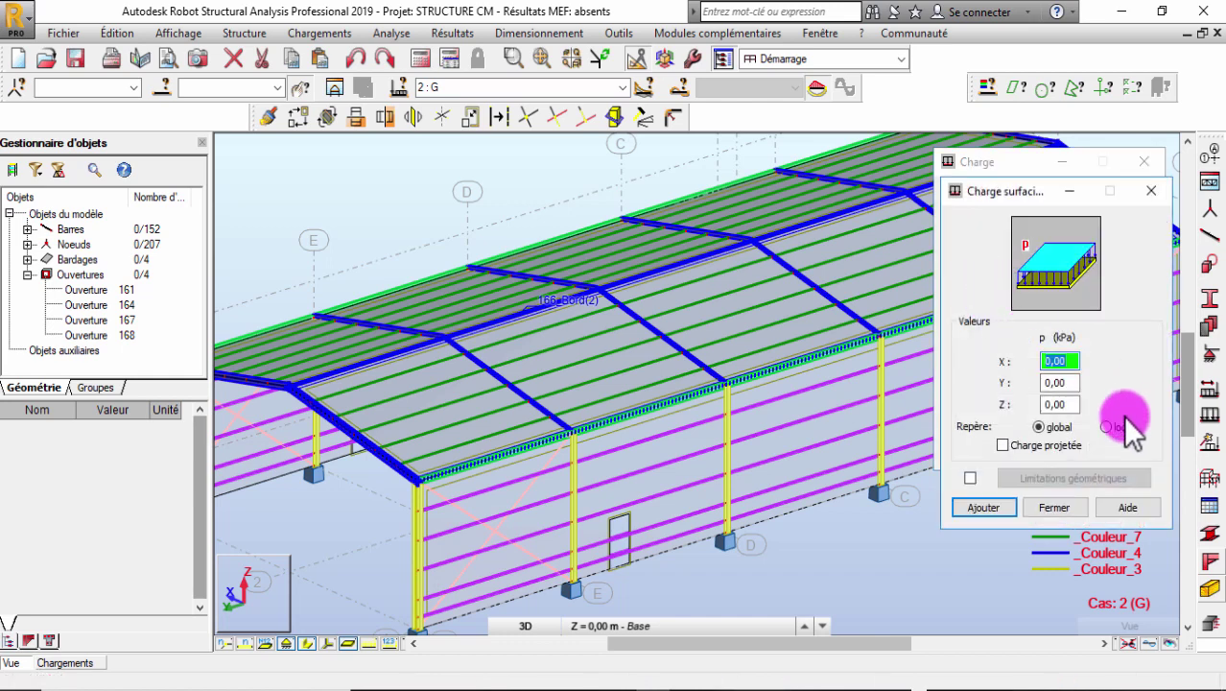
left_click(1073, 403)
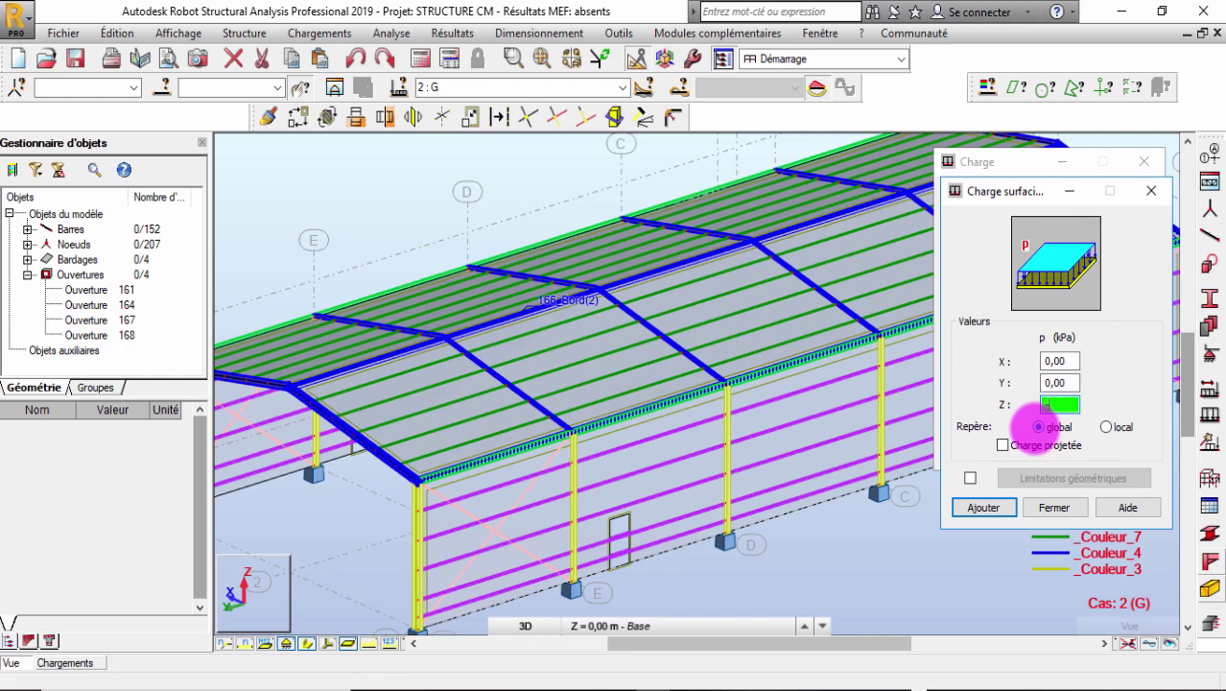
scroll(451, 427, "down", 1)
scroll(354, 443, "up", 1)
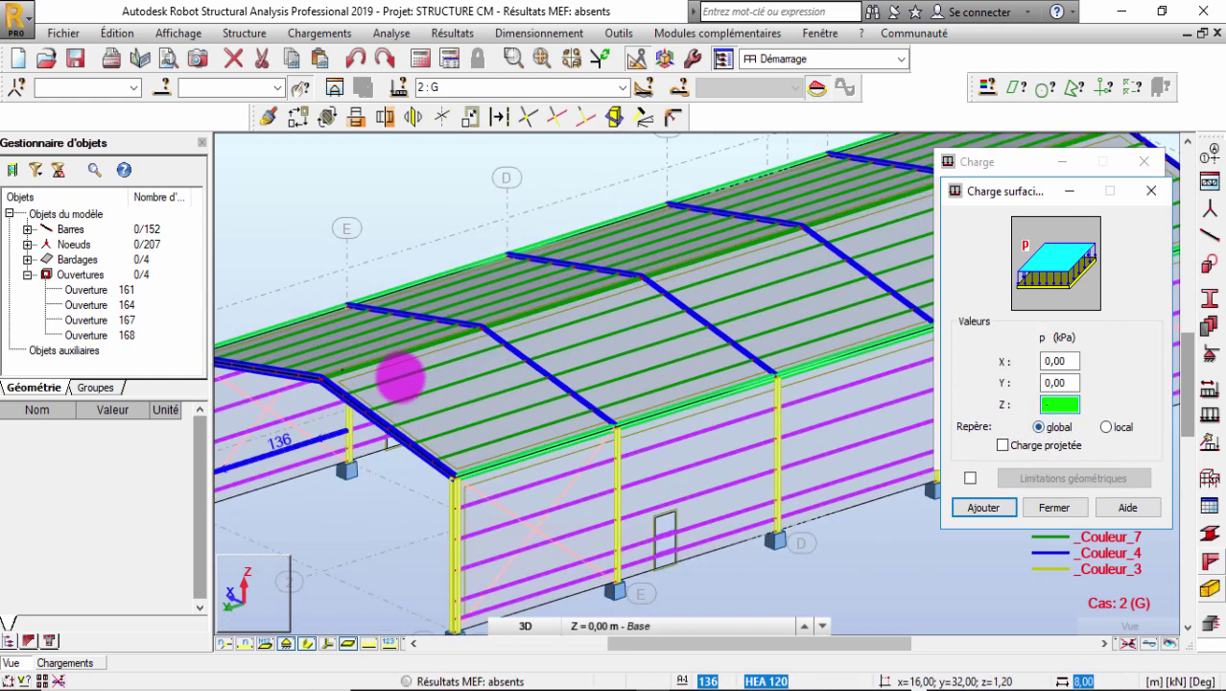
scroll(400, 377, "up", 2)
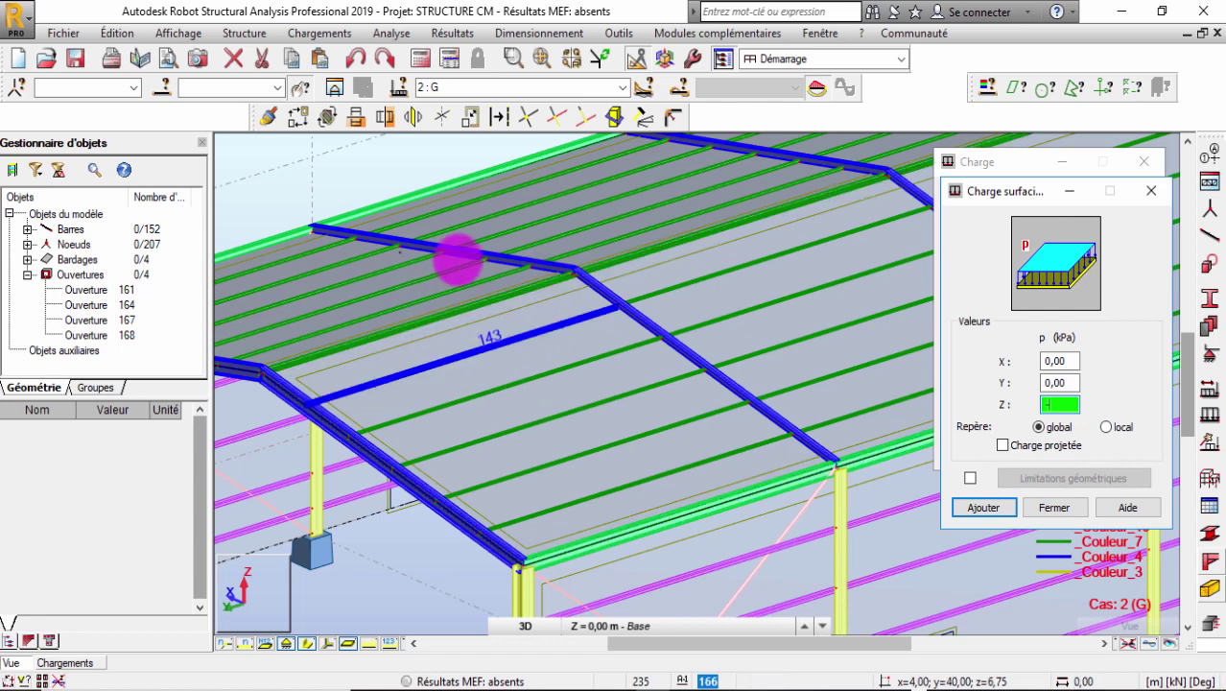
scroll(487, 460, "down", 1)
scroll(486, 431, "down", 1)
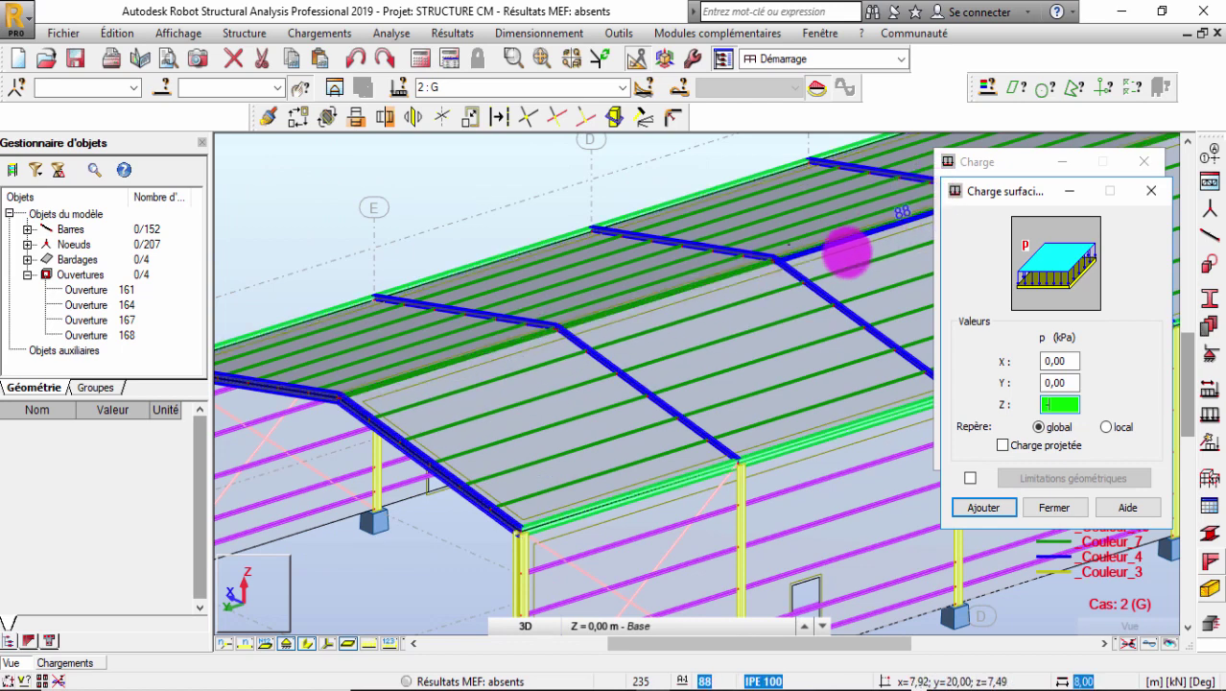
scroll(402, 411, "down", 2)
scroll(487, 376, "up", 2)
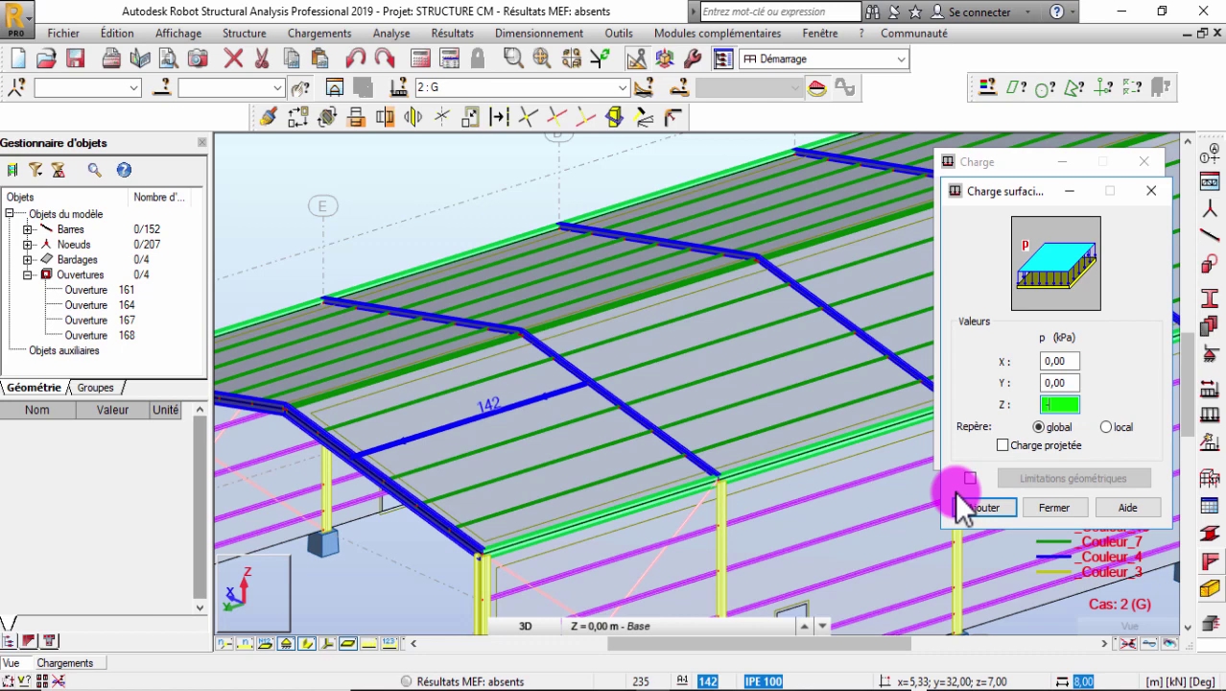
type("3")
key("BackSpace")
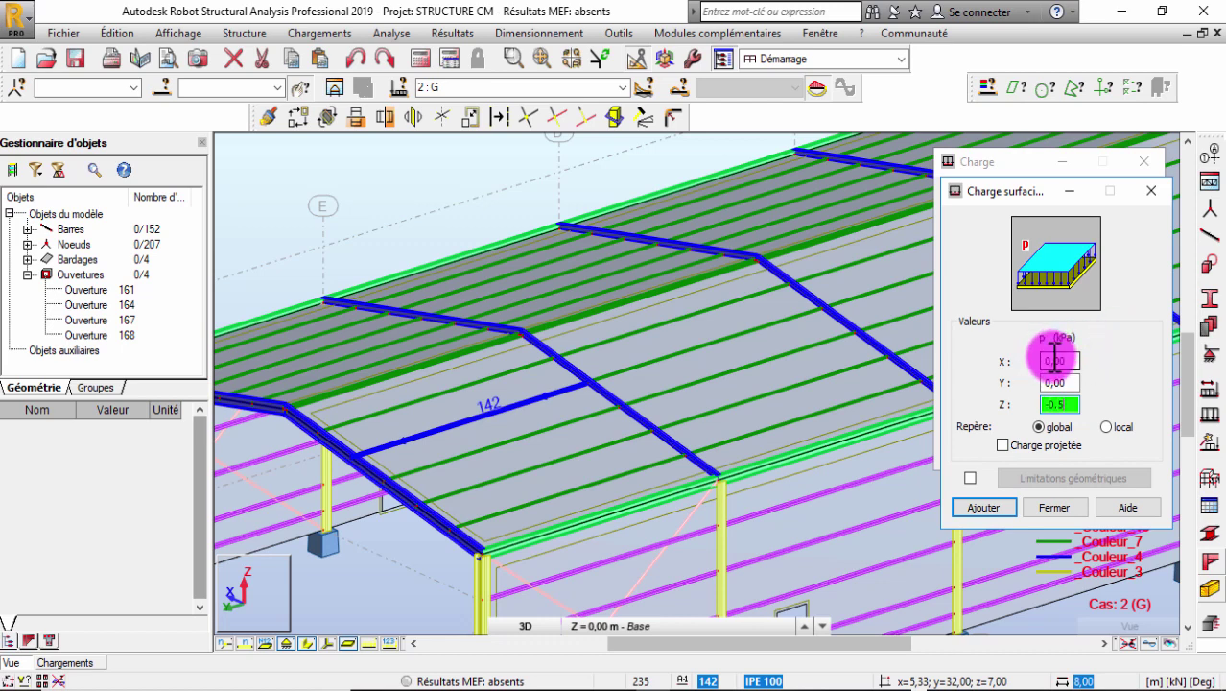
left_click(983, 505)
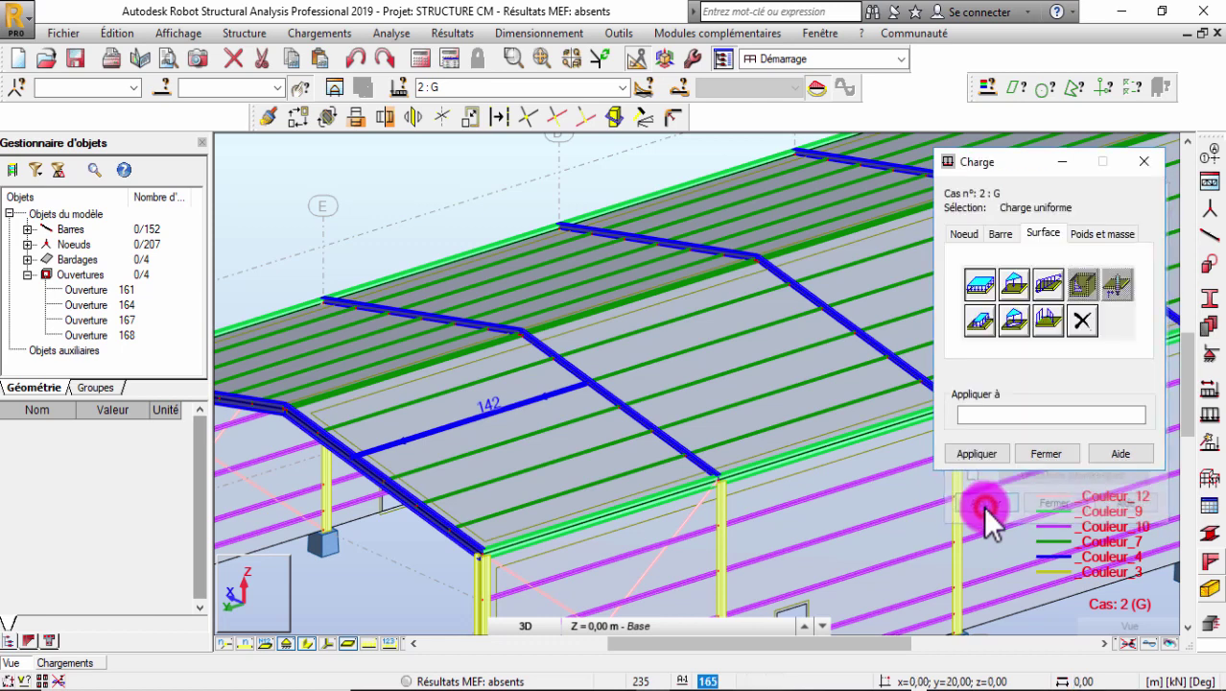
Step: Reopen the uniform surface load, check its Z value, and add the load definition again
left_click(1008, 416)
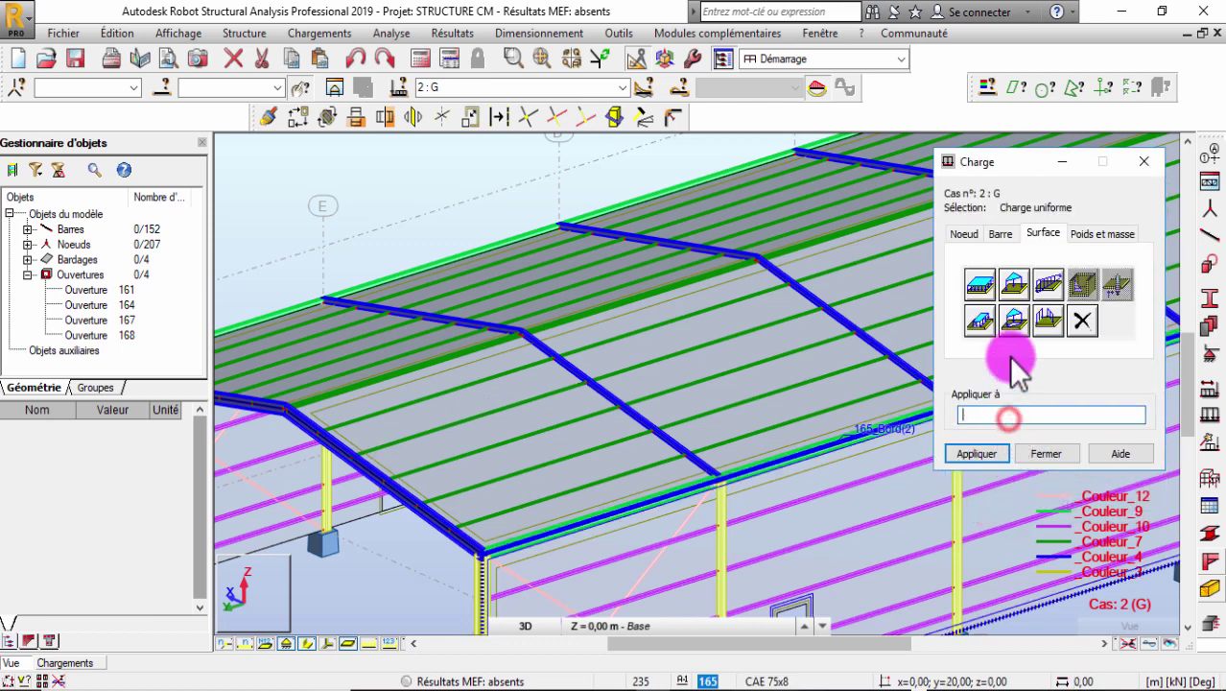
left_click(979, 284)
left_click(1050, 402)
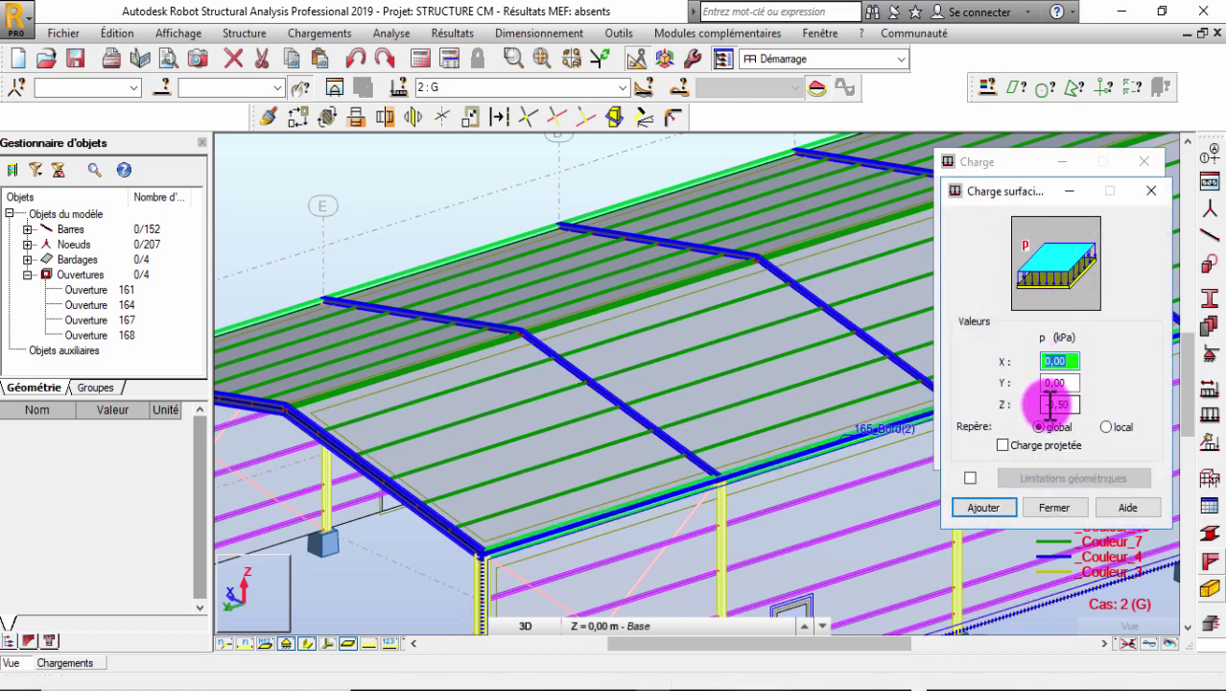
left_click(979, 502)
left_click(949, 453)
left_click(280, 178)
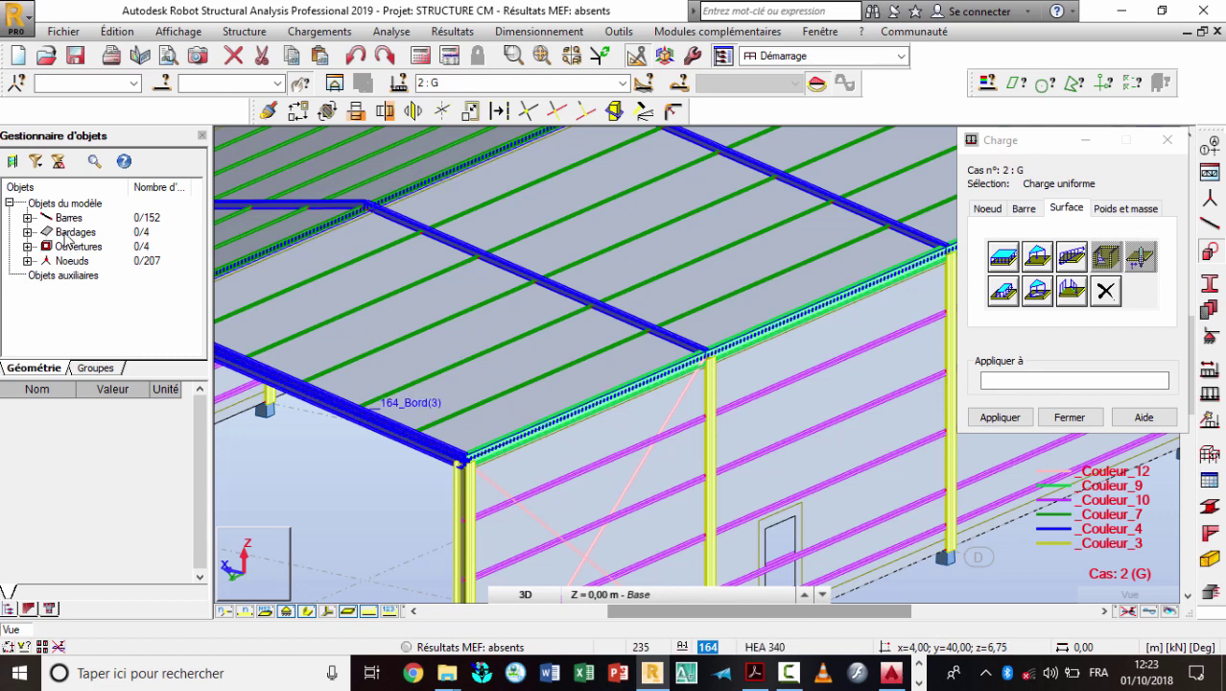
Step: Select all the cladding panels (Bardages) of the model through the object manager
right_click(68, 239)
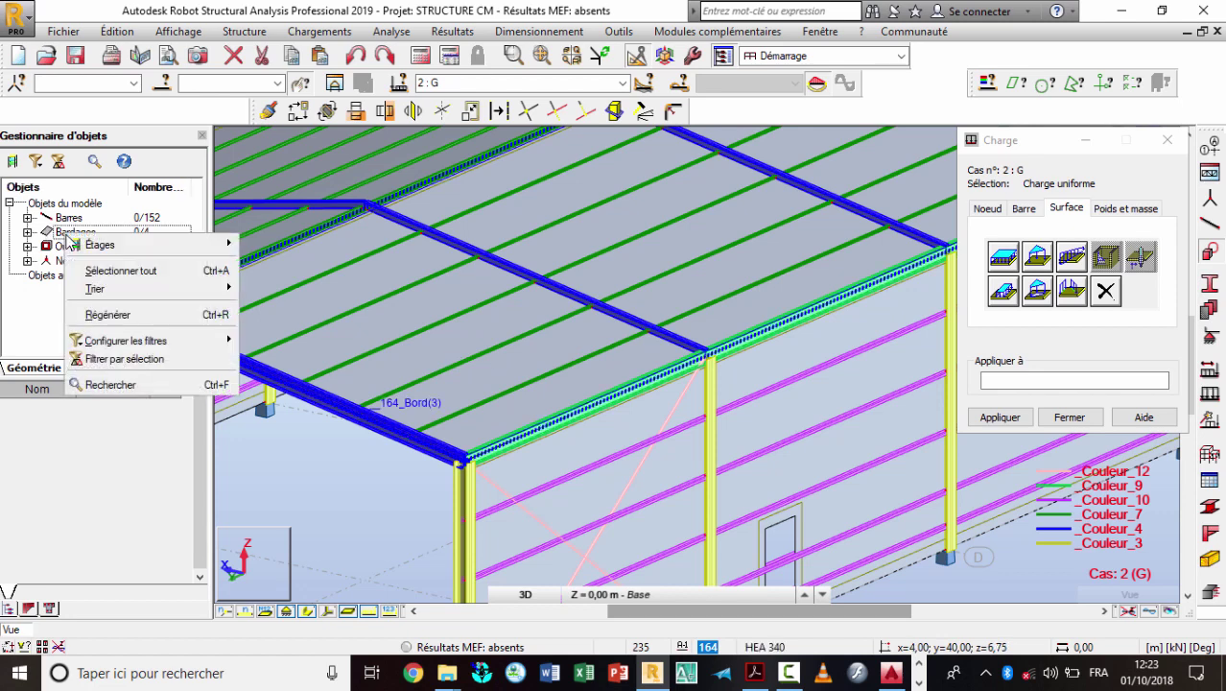
left_click(122, 272)
scroll(469, 422, "down", 5)
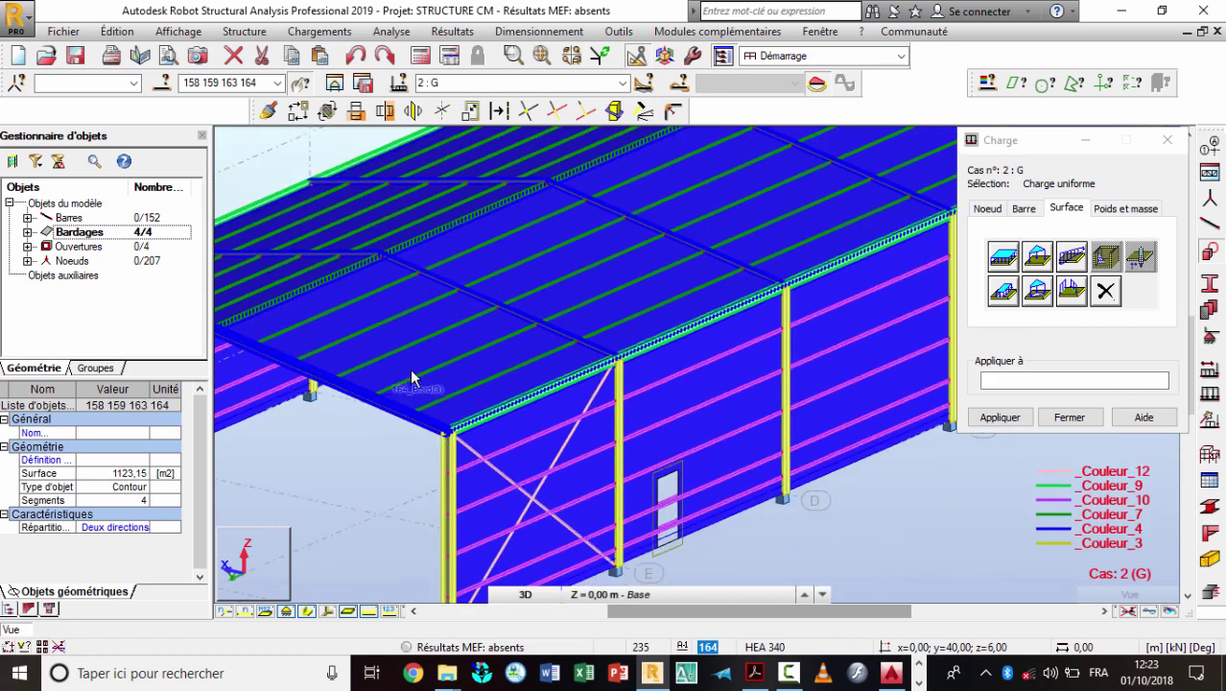
scroll(470, 420, "down", 2)
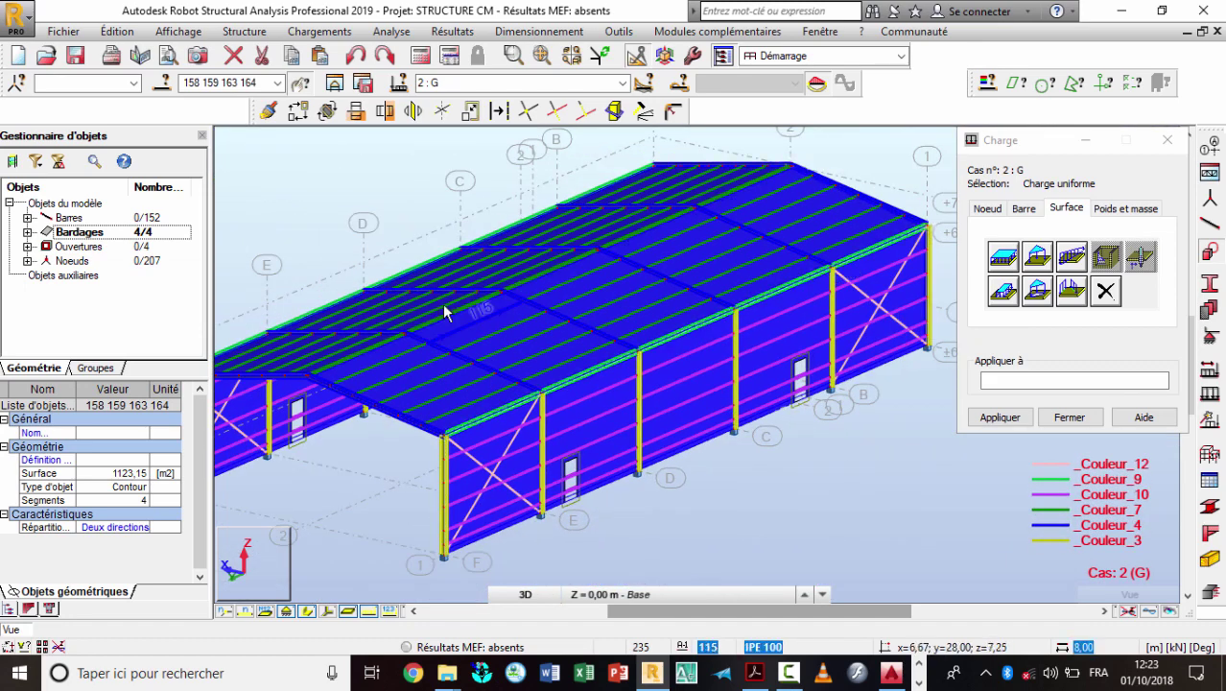
scroll(499, 383, "up", 2)
scroll(483, 452, "up", 1)
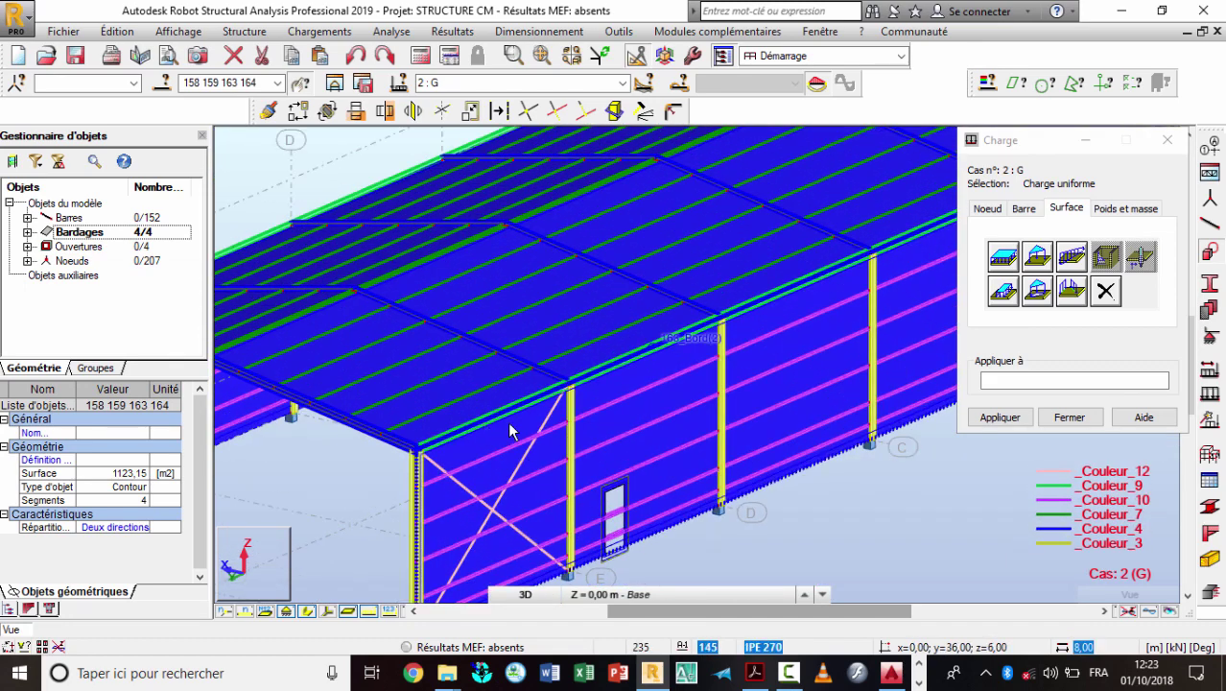
scroll(493, 443, "up", 1)
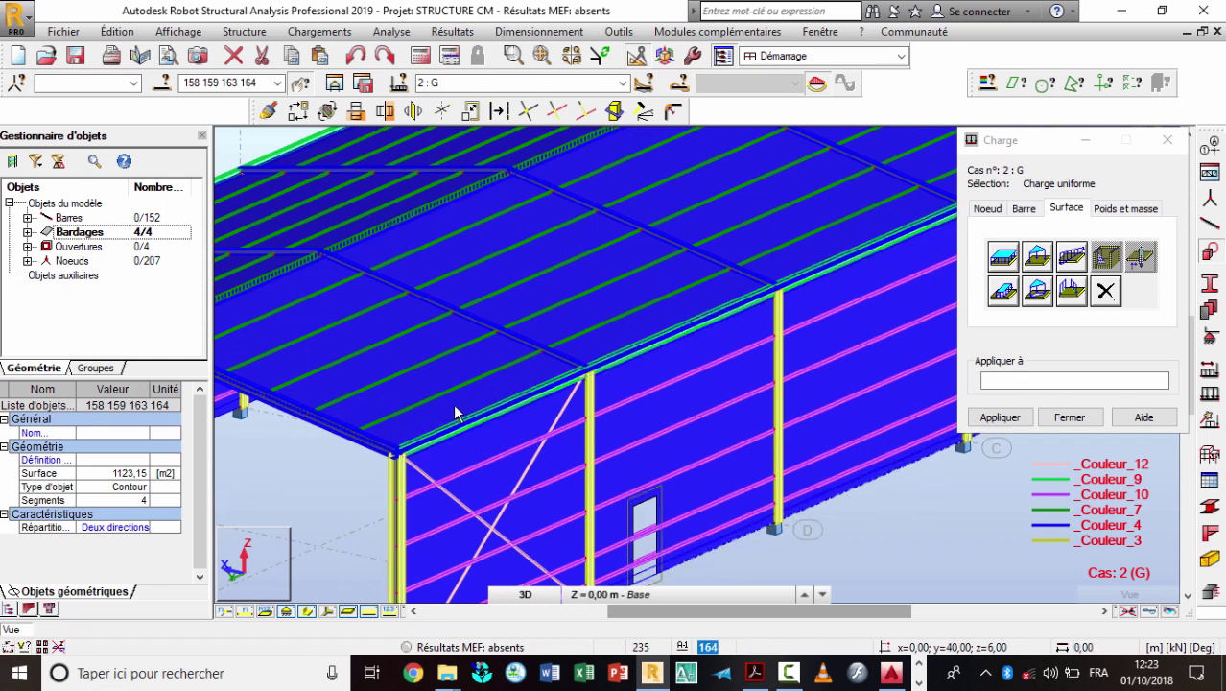
Step: Add the uniform surface load of -0.5 kPa along Z again and try to apply it to the four selected cladding panels
scroll(460, 465, "down", 2)
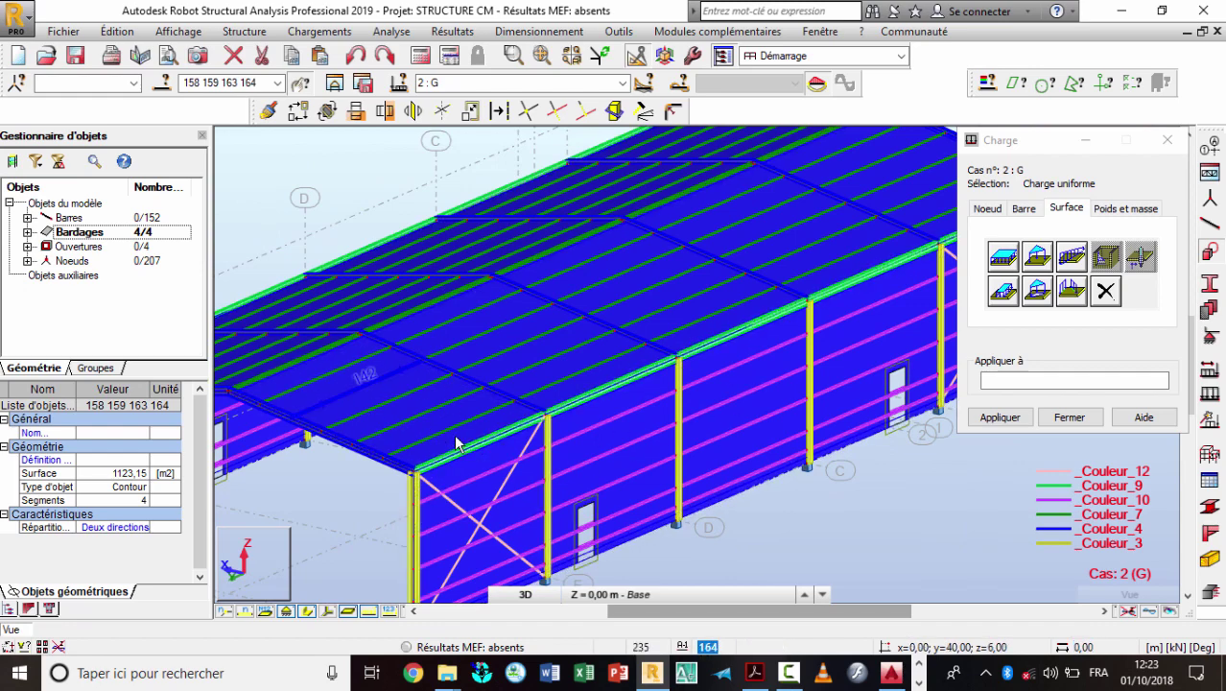
scroll(522, 476, "up", 1)
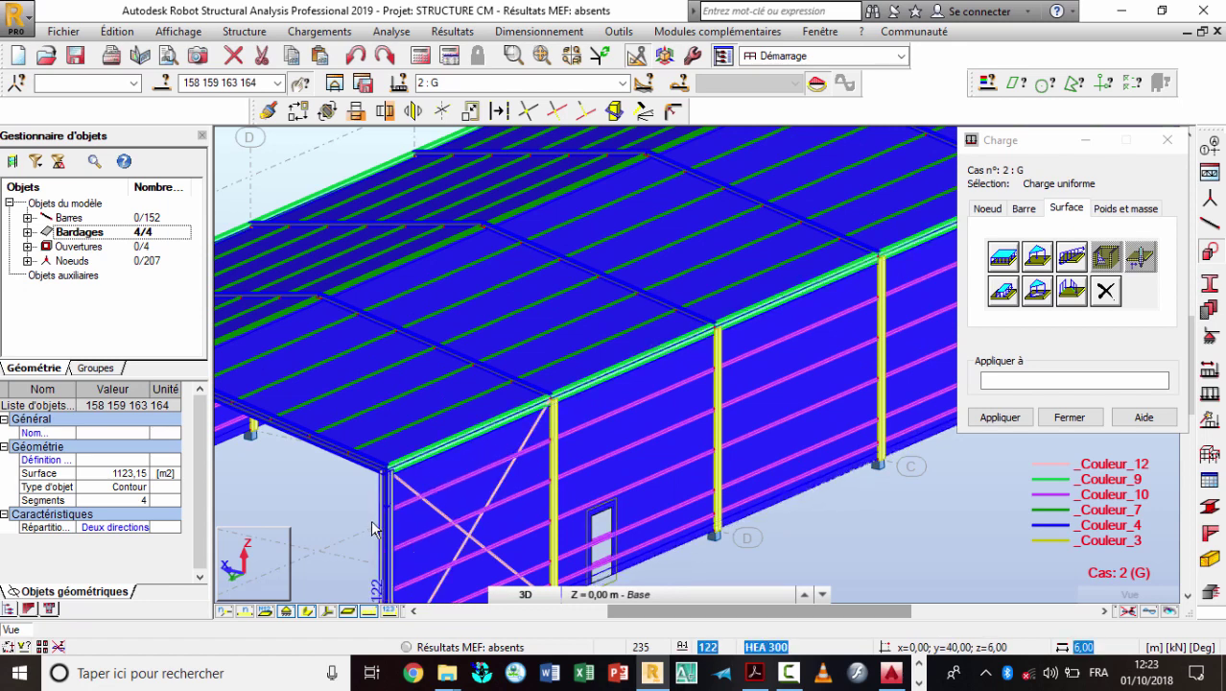
scroll(372, 518, "up", 1)
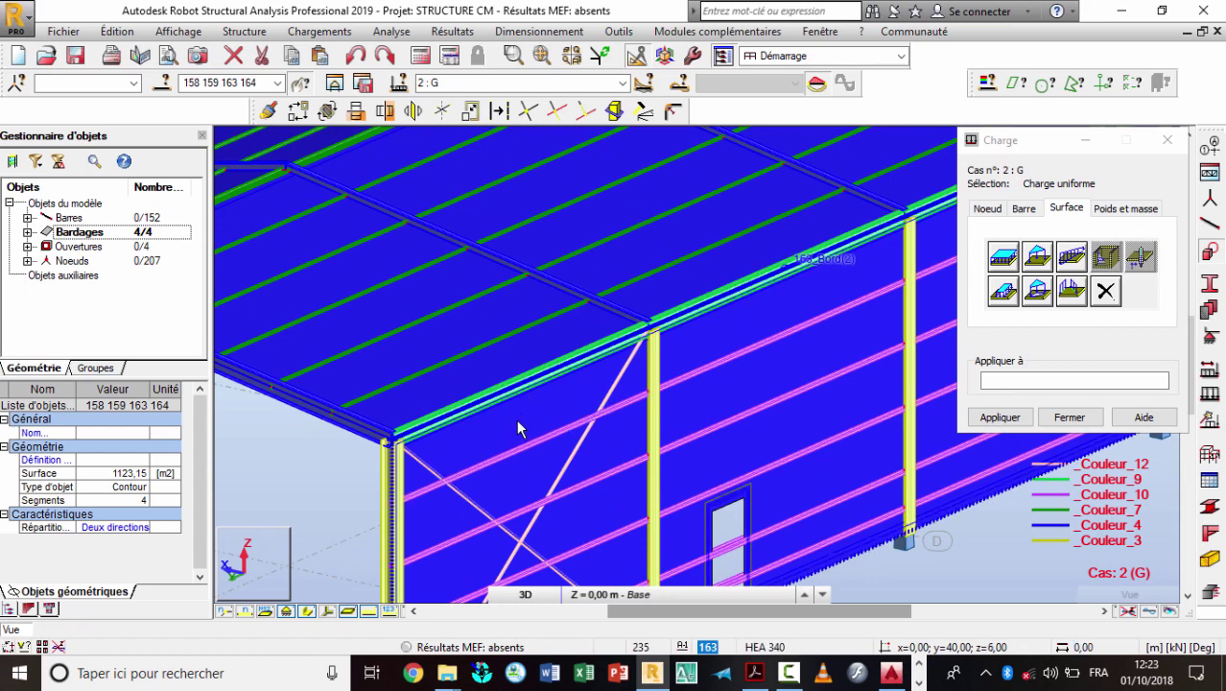
scroll(523, 383, "down", 2)
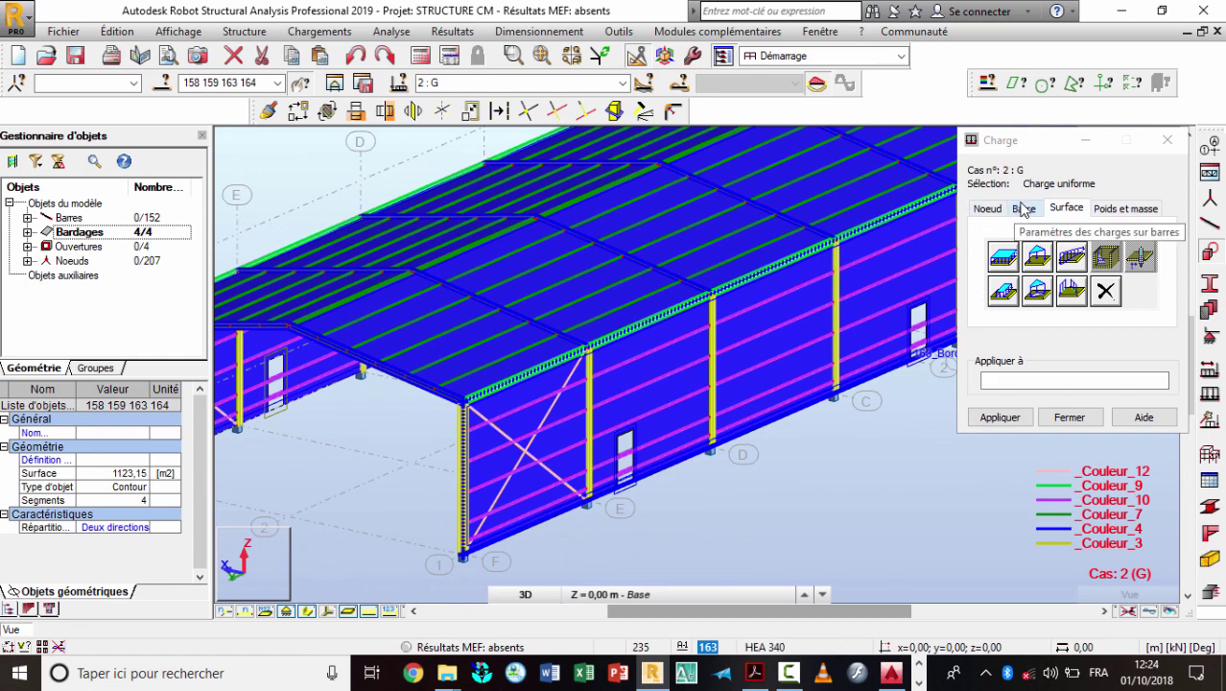
left_click(1059, 210)
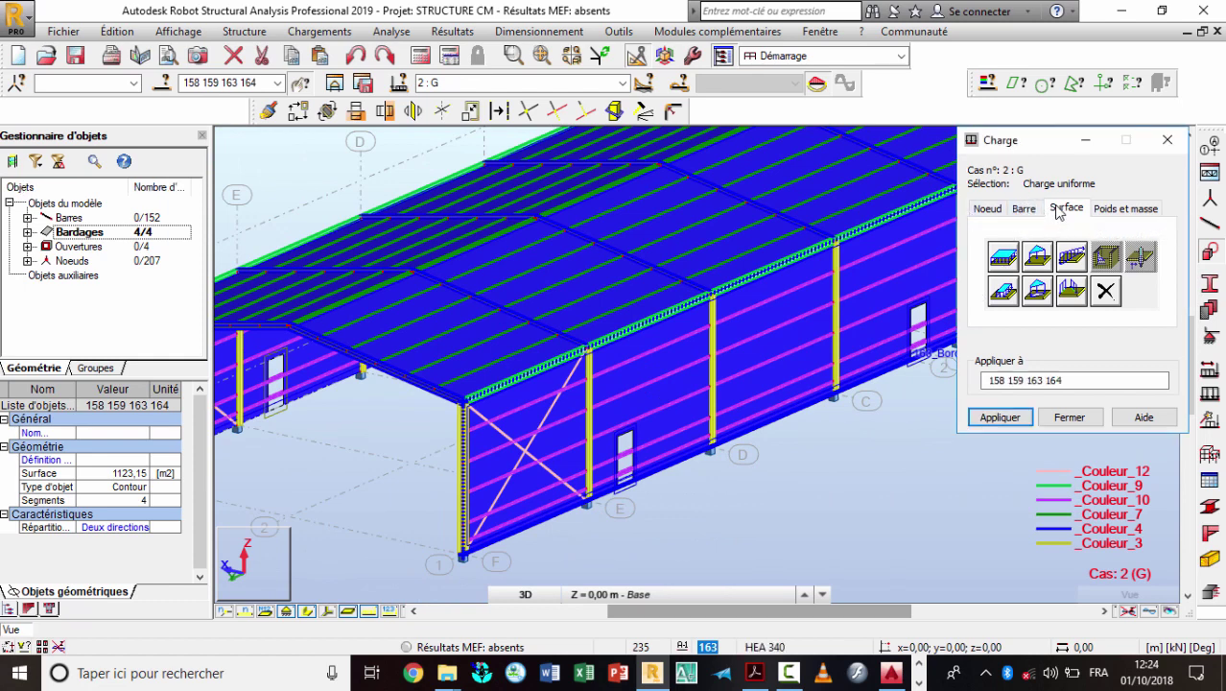
left_click(1002, 261)
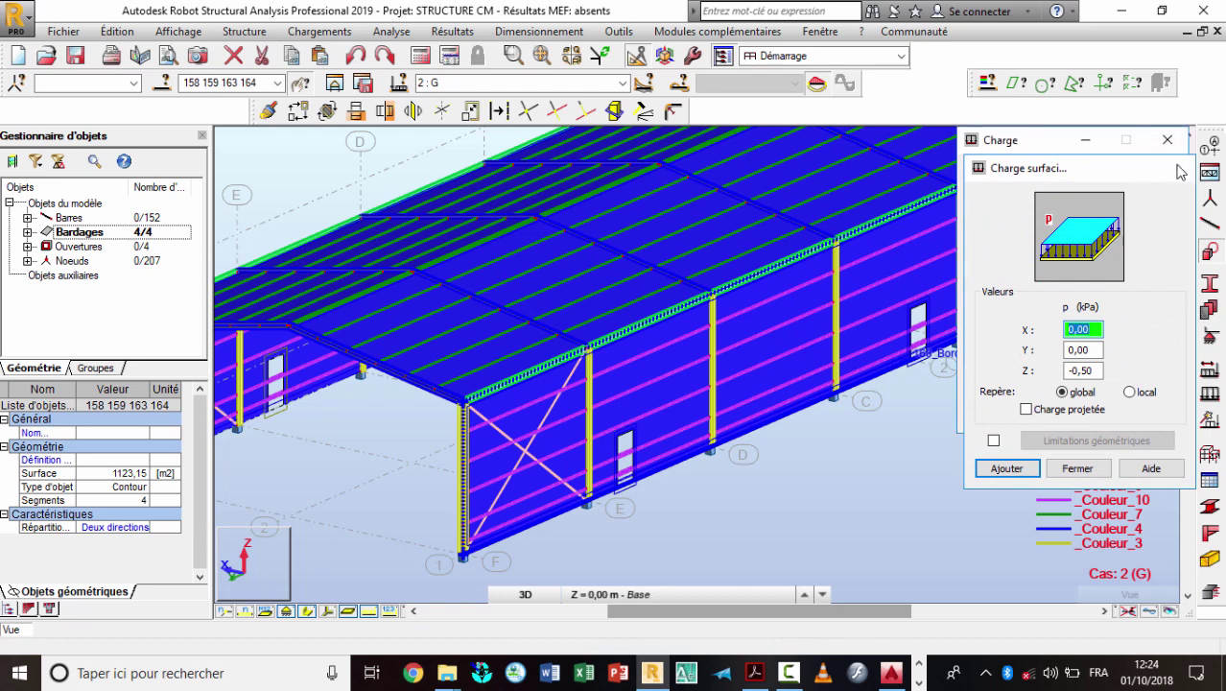
key("Return")
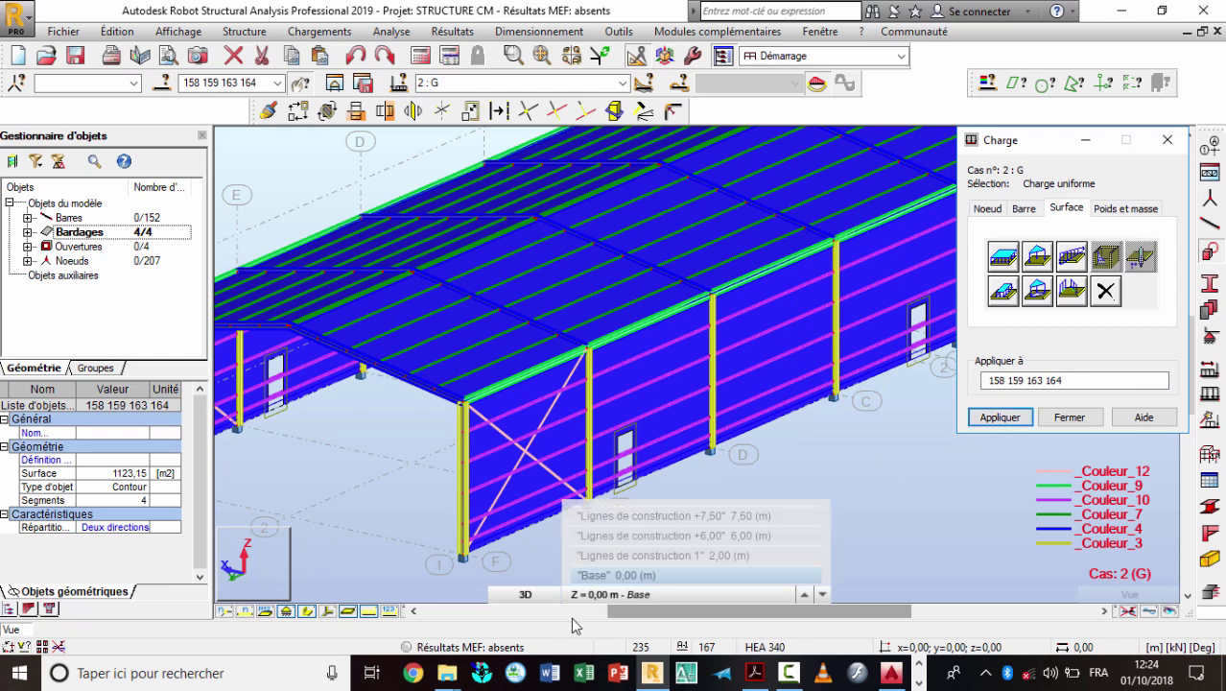
left_click(370, 610)
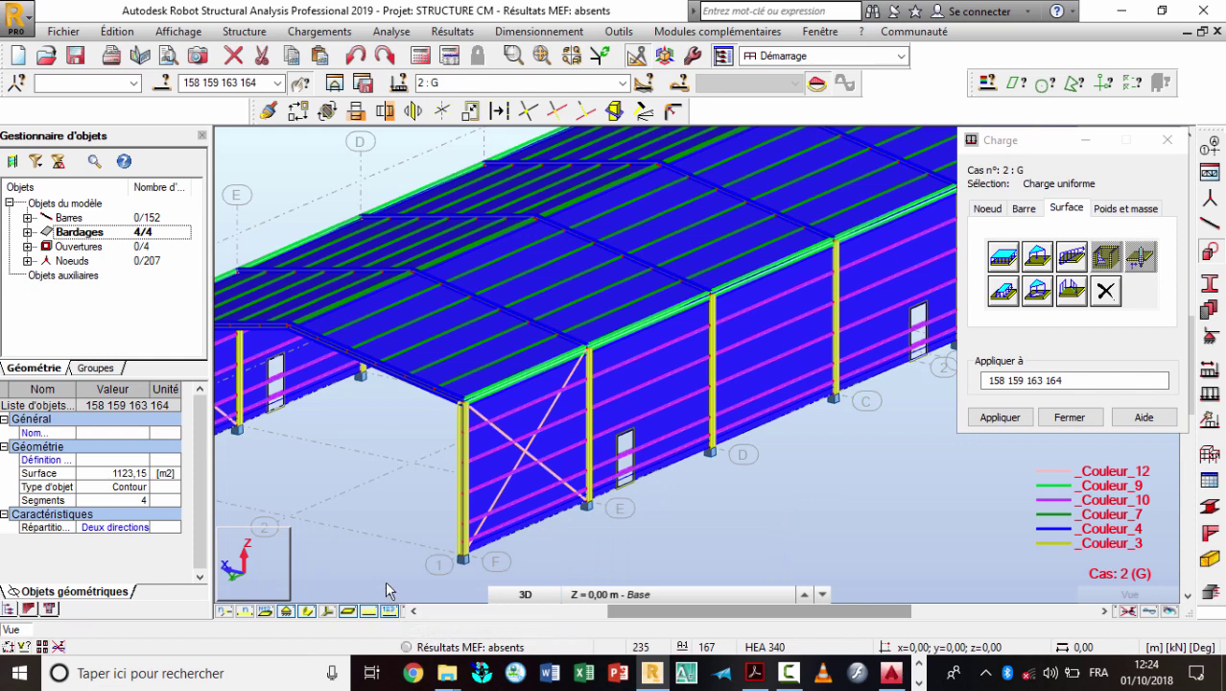
left_click(1044, 382)
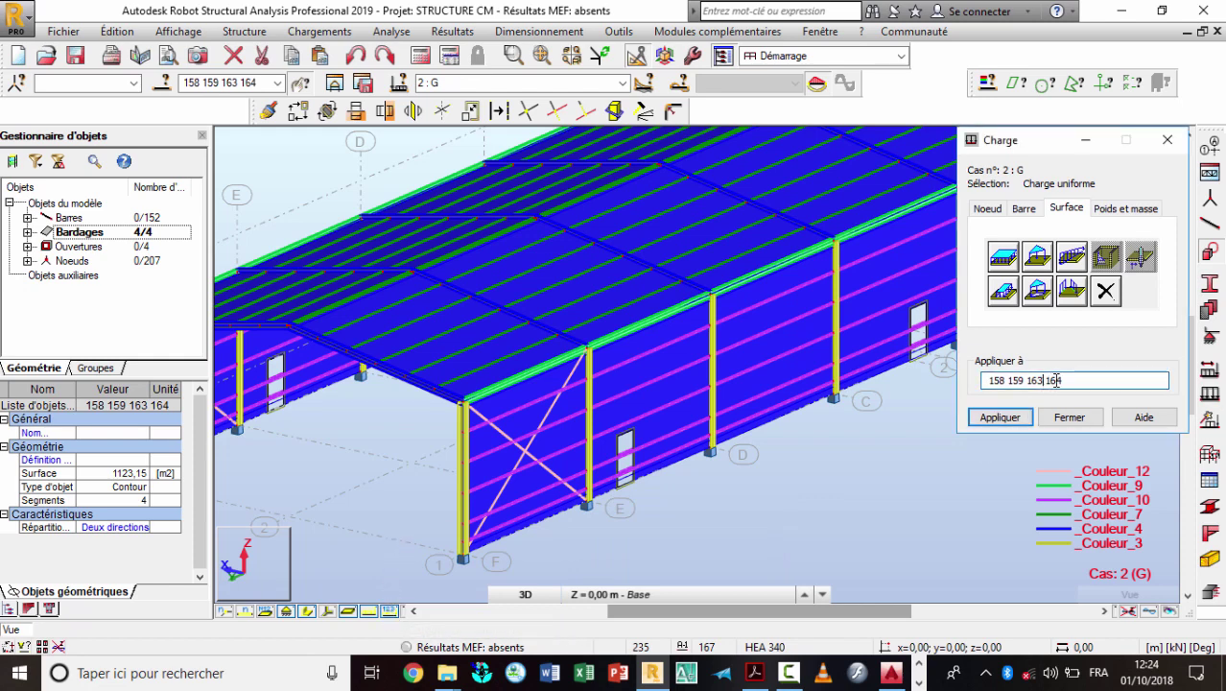
left_click(1008, 423)
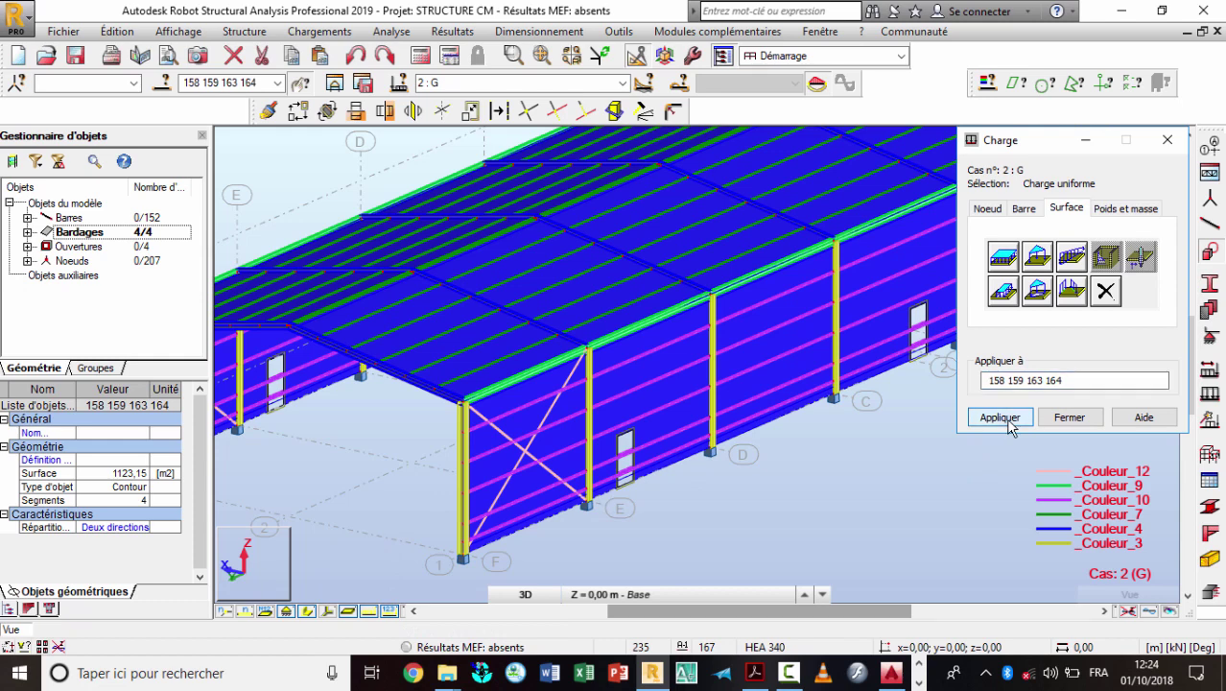
left_click_drag(1059, 380, 835, 405)
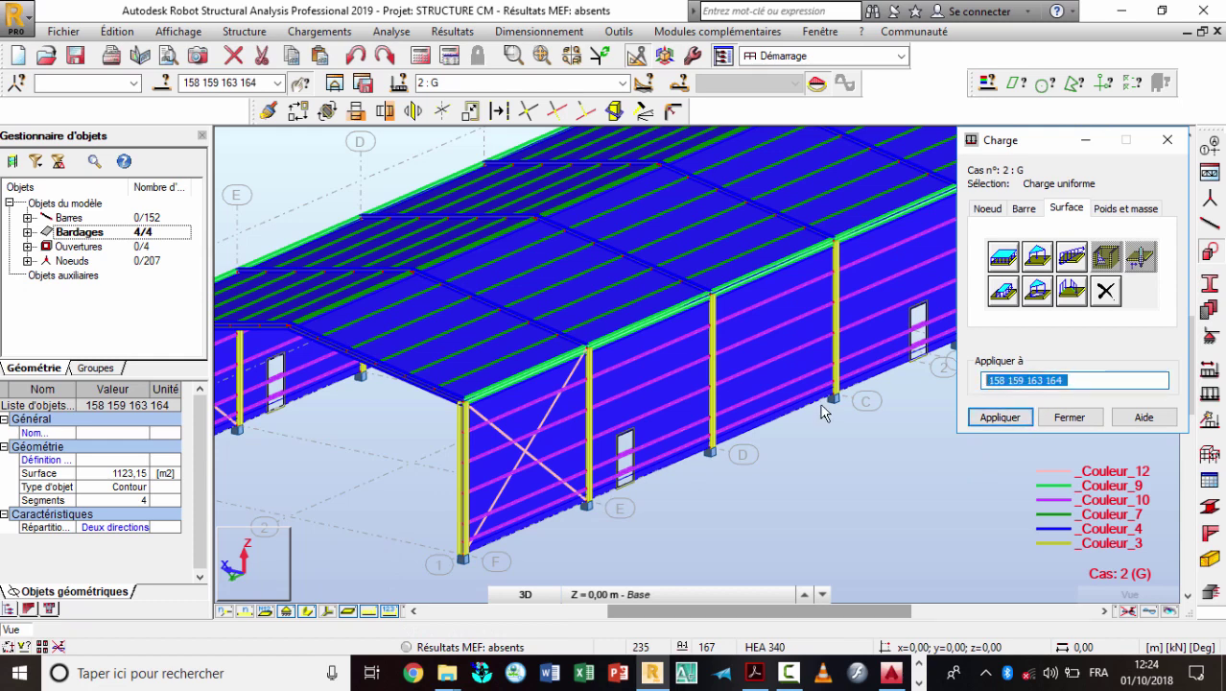
key("BackSpace")
left_click(220, 82)
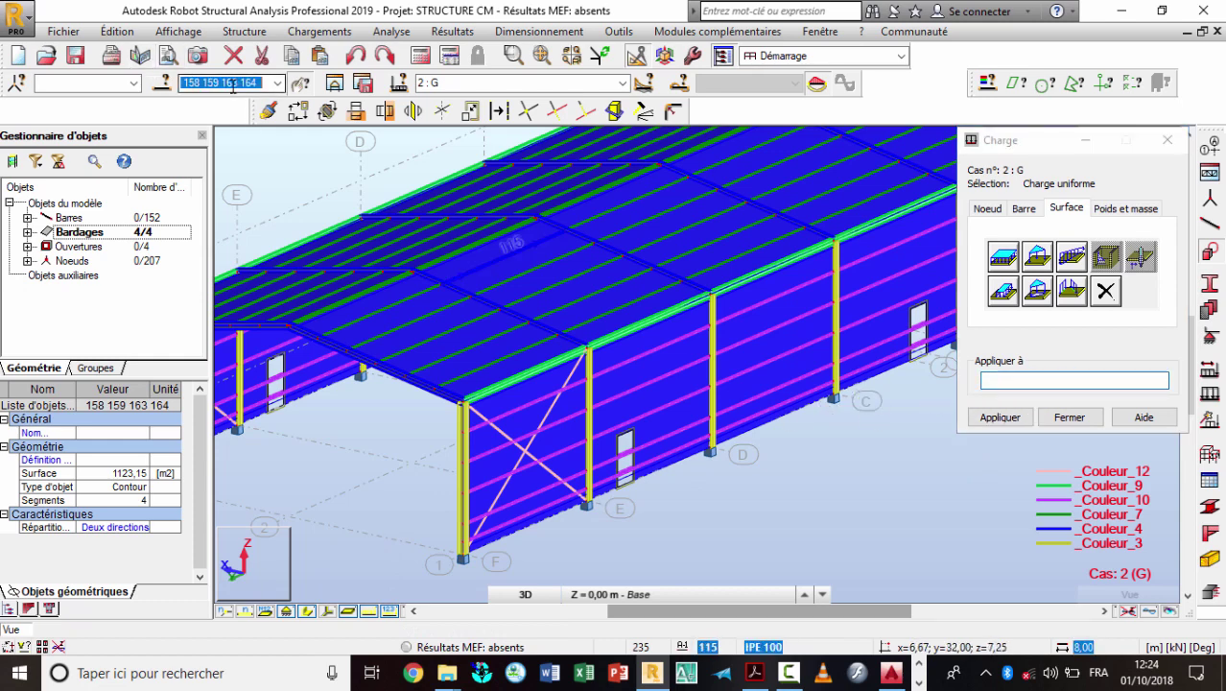
left_click(1074, 385)
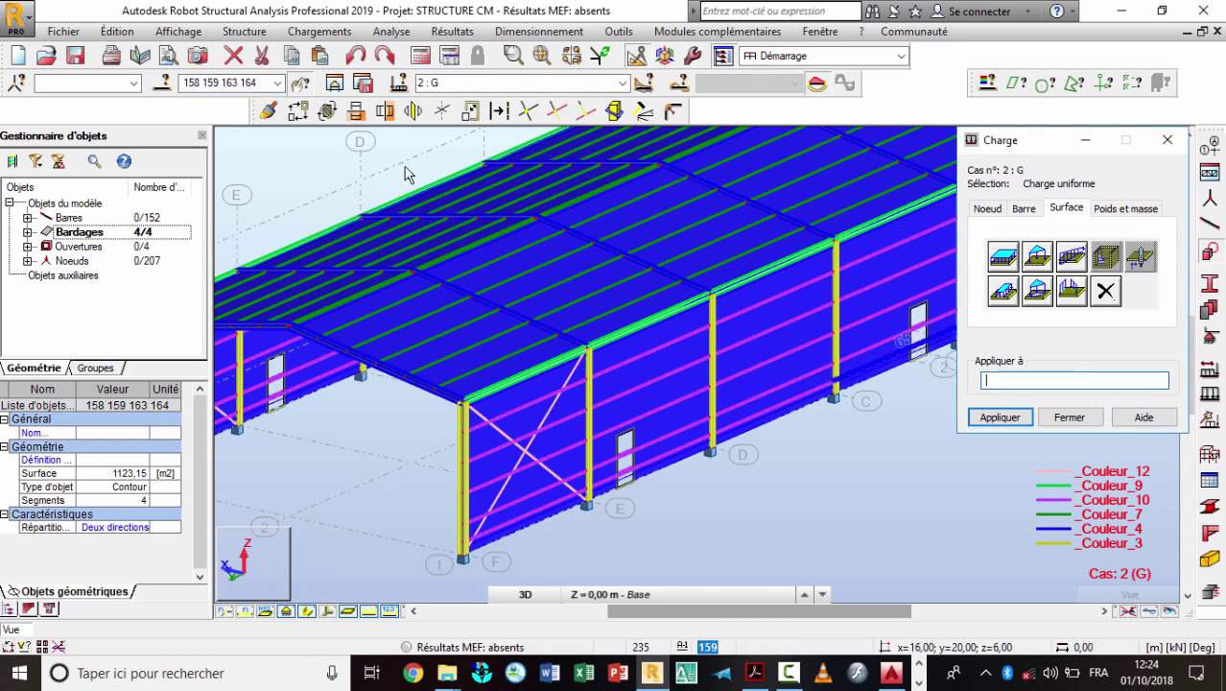
left_click(246, 85)
key("ctrl+c")
right_click(247, 85)
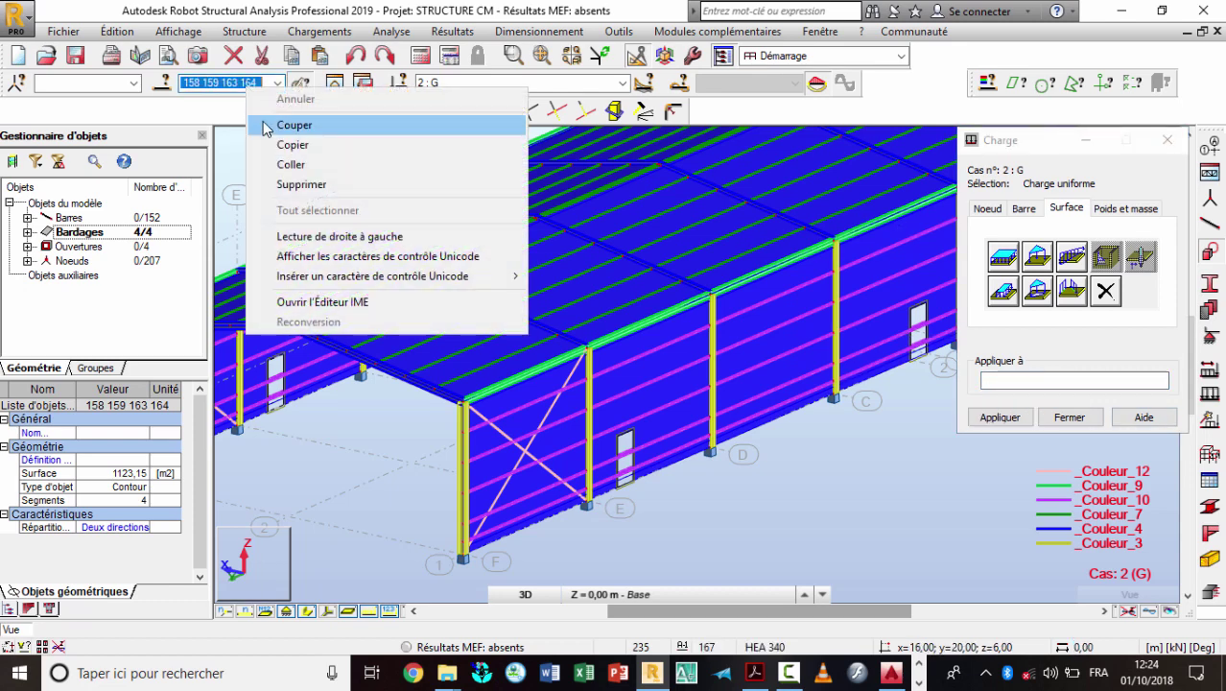
left_click(280, 145)
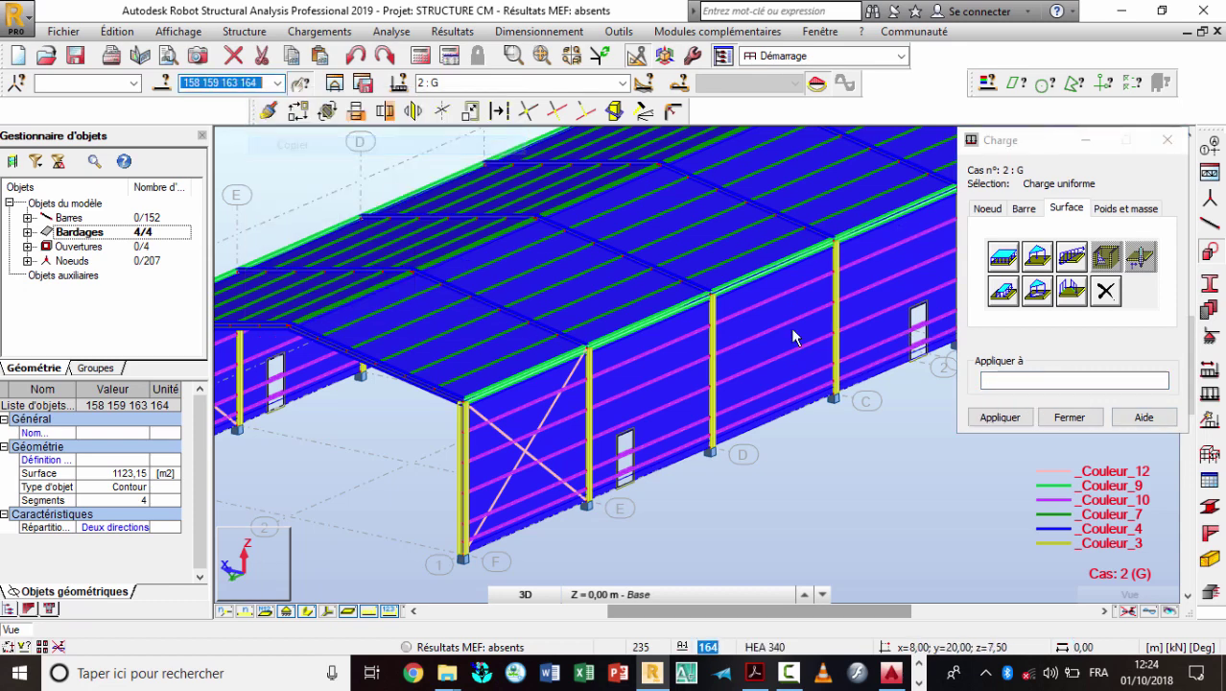
left_click(1007, 379)
right_click(1010, 382)
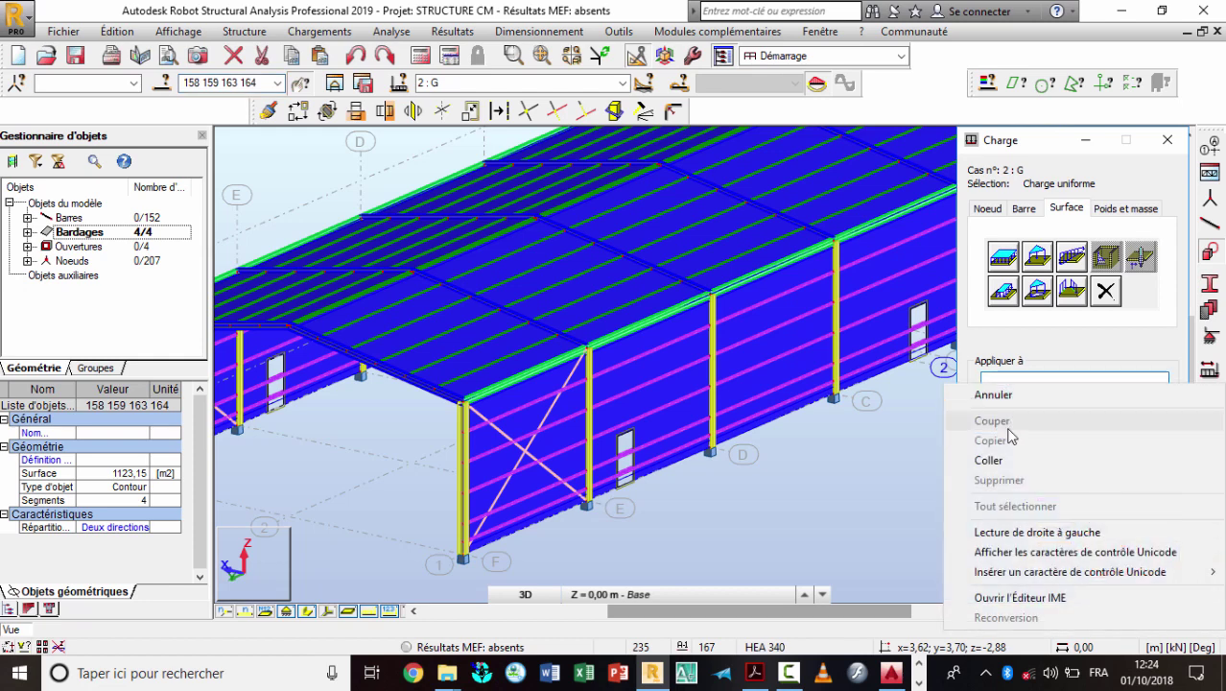
left_click(993, 458)
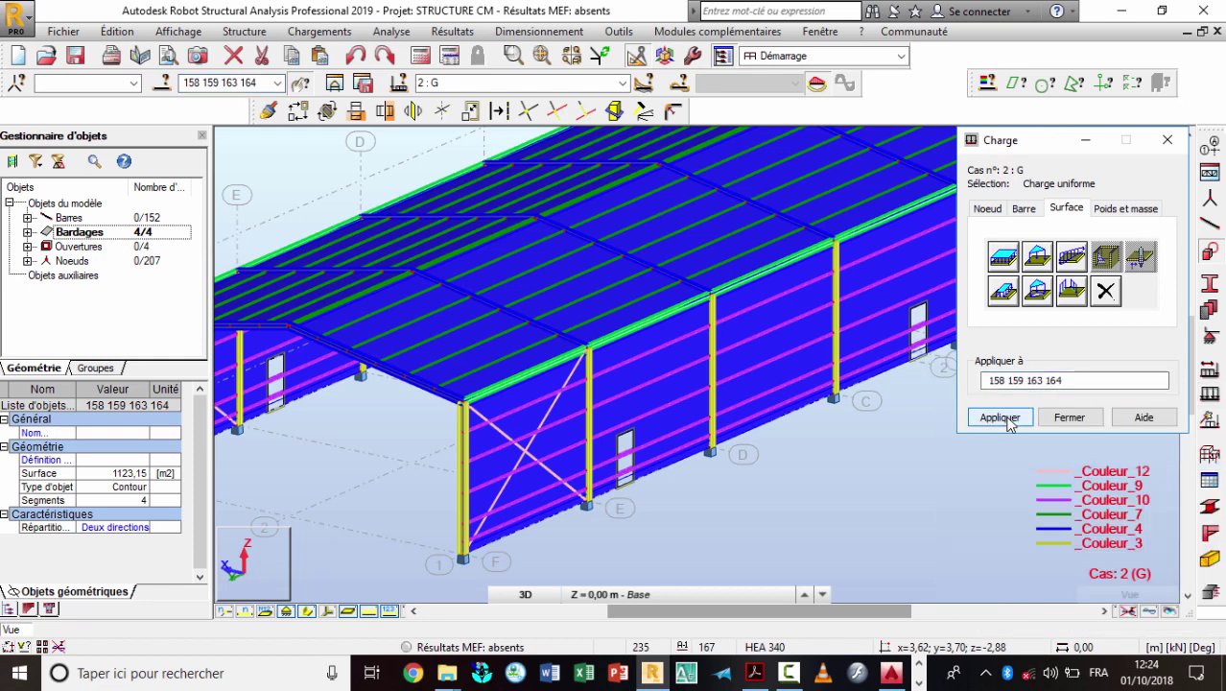
left_click(1000, 417)
left_click(1068, 417)
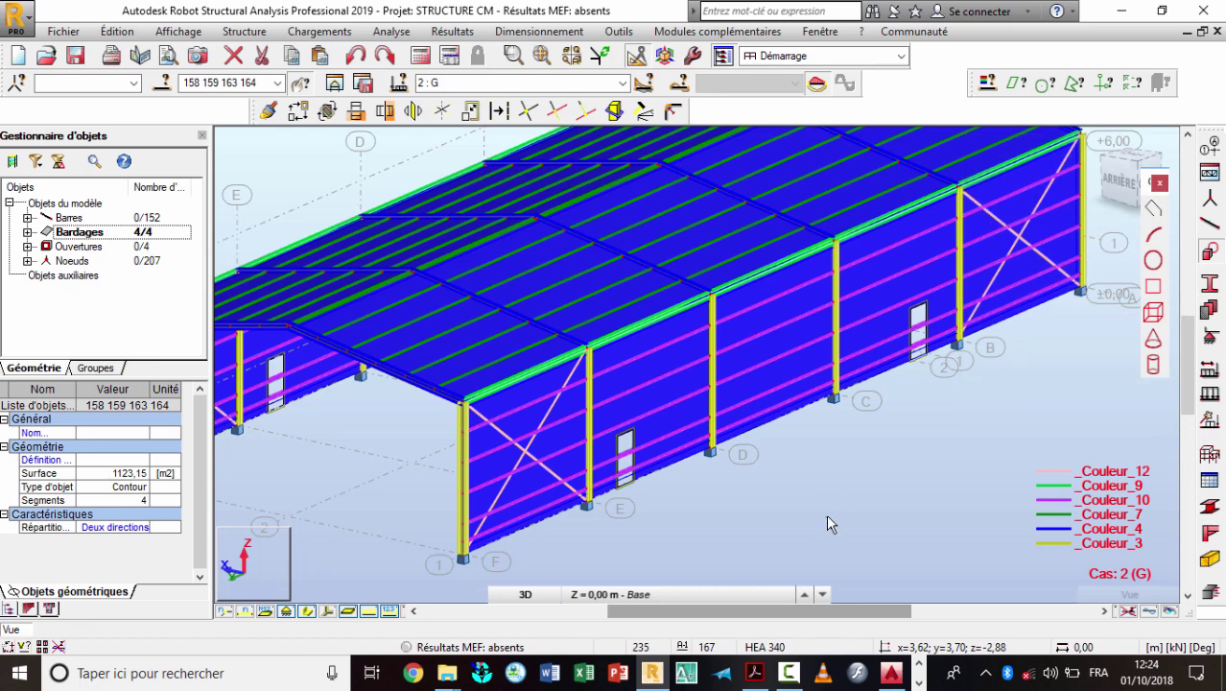
Step: Clear the panel selection, check the load table for the case G surface loads, and return to the model view
left_click(826, 515)
scroll(751, 562, "down", 1)
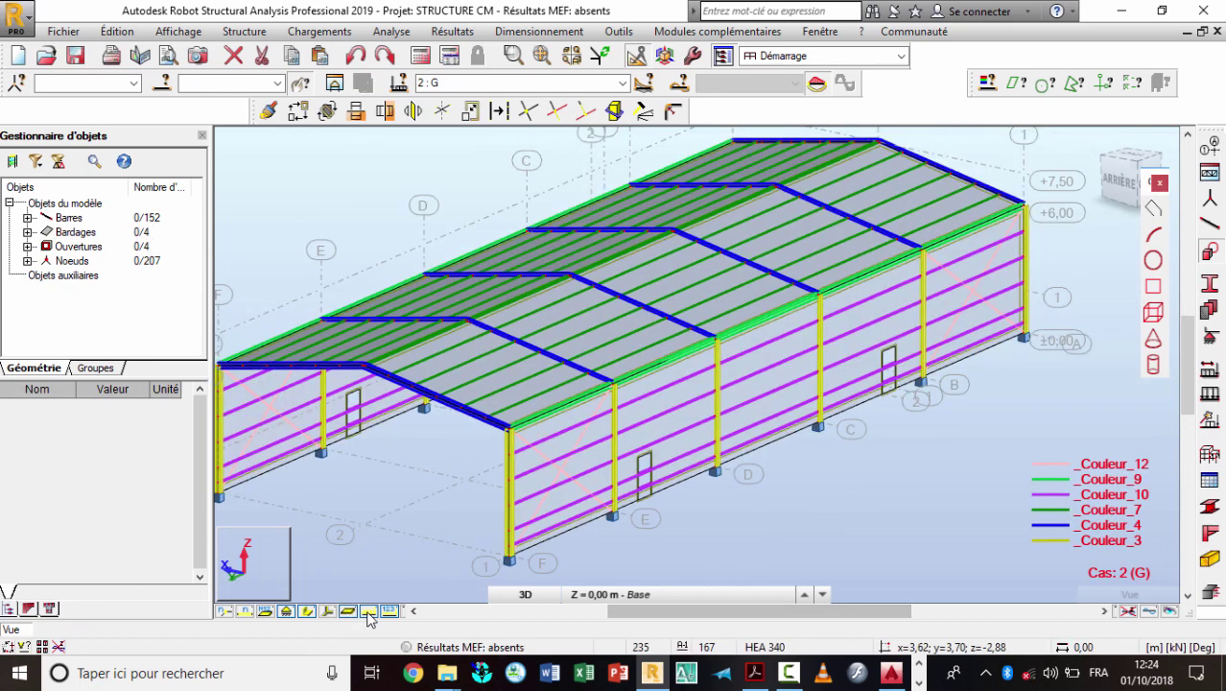
right_click(313, 34)
left_click(316, 31)
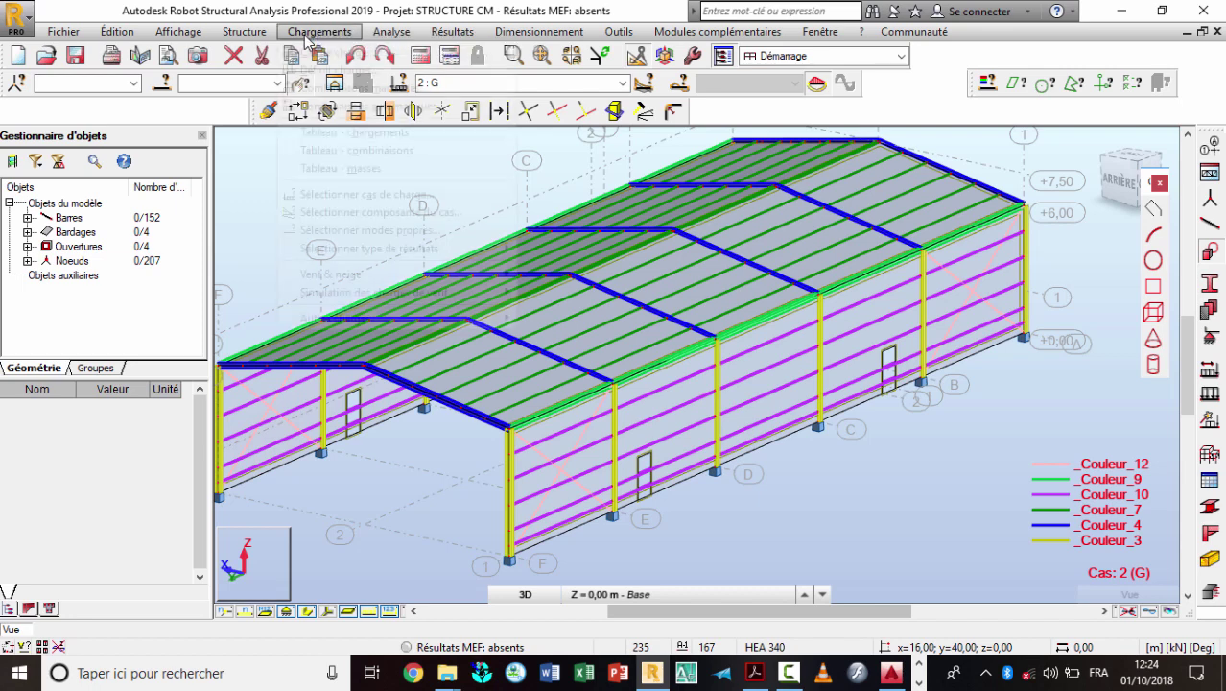
left_click(333, 133)
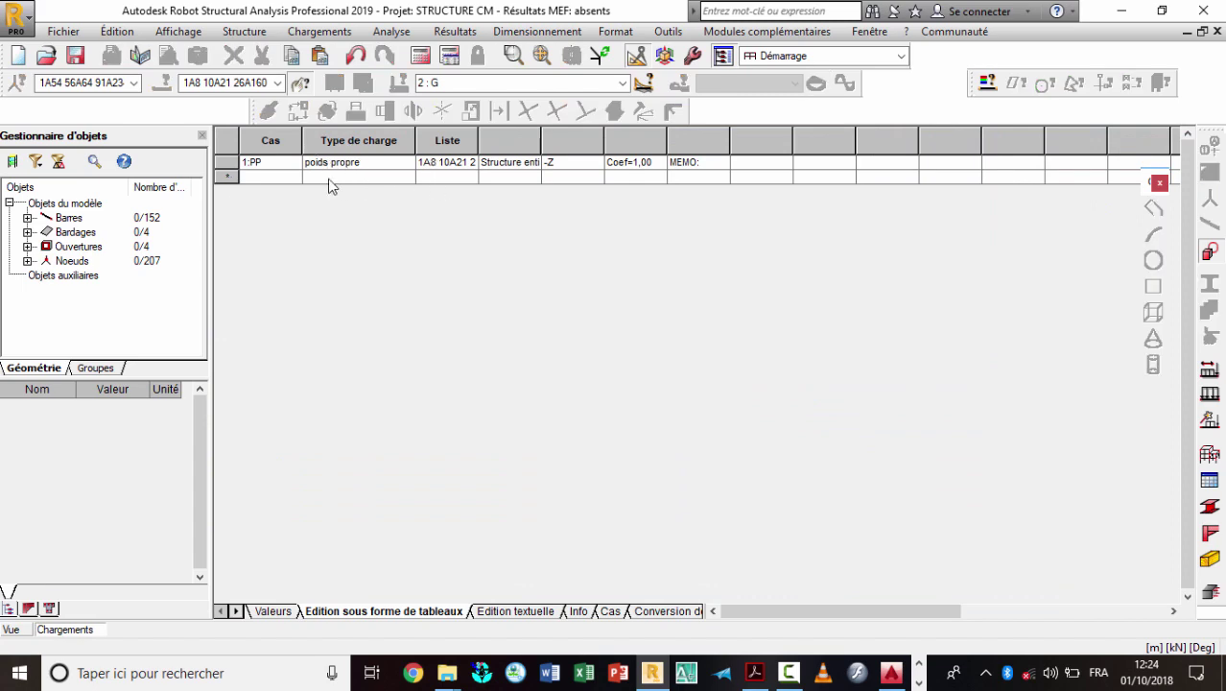
left_click(12, 629)
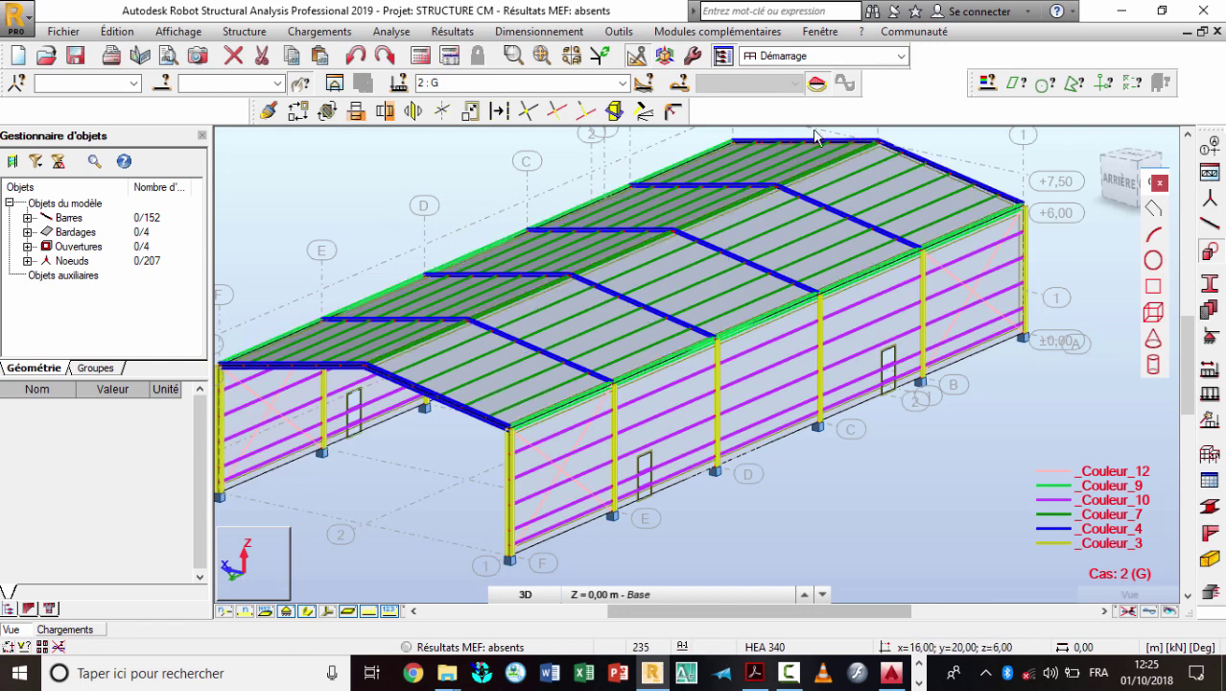
Step: Define a new uniform surface load for case G with Z at -0.50 kPa in the global reference system
left_click(1206, 395)
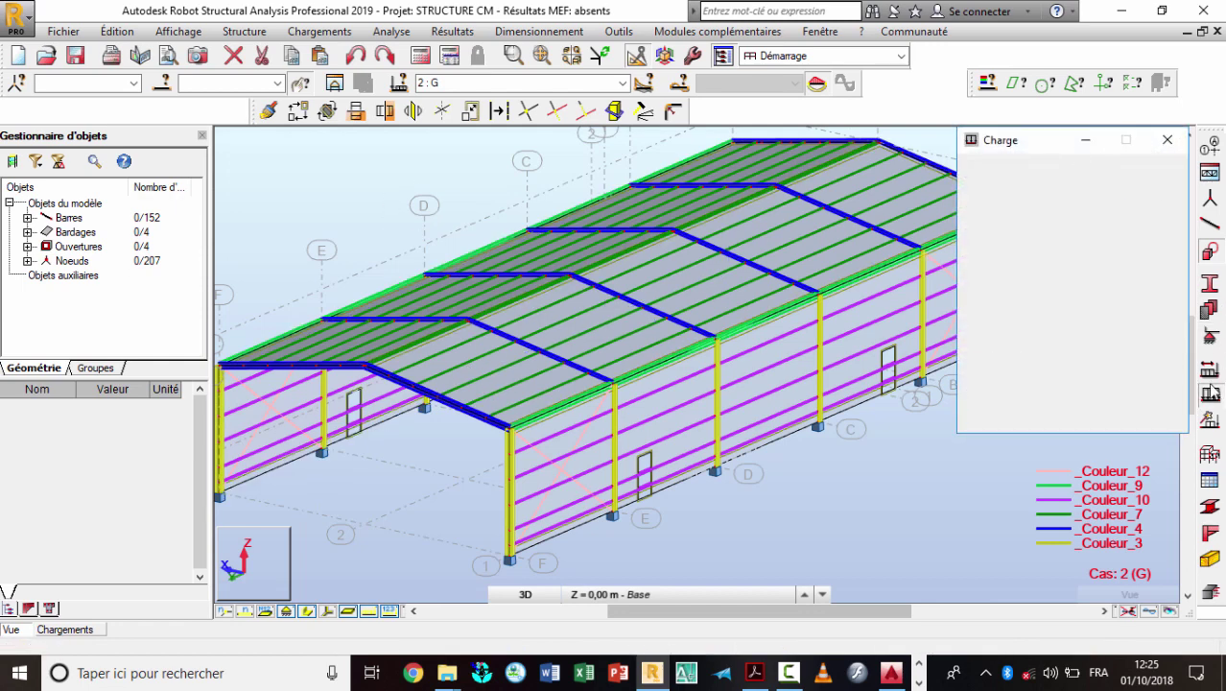
left_click(1055, 211)
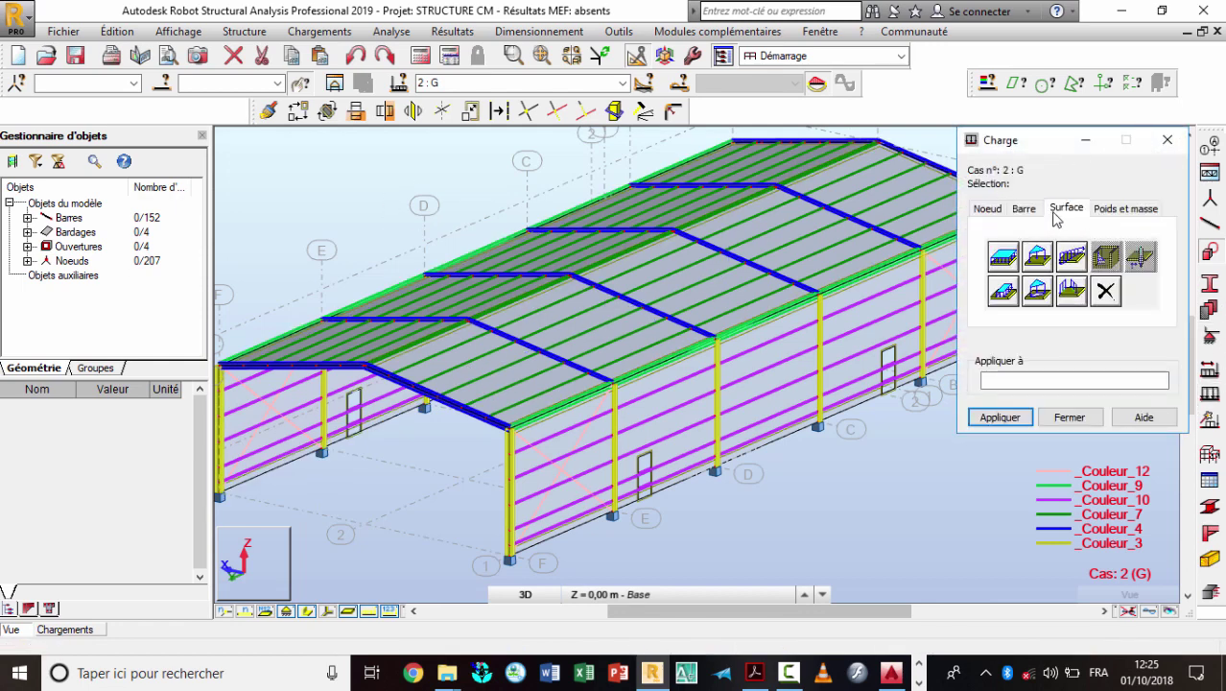
left_click(1004, 256)
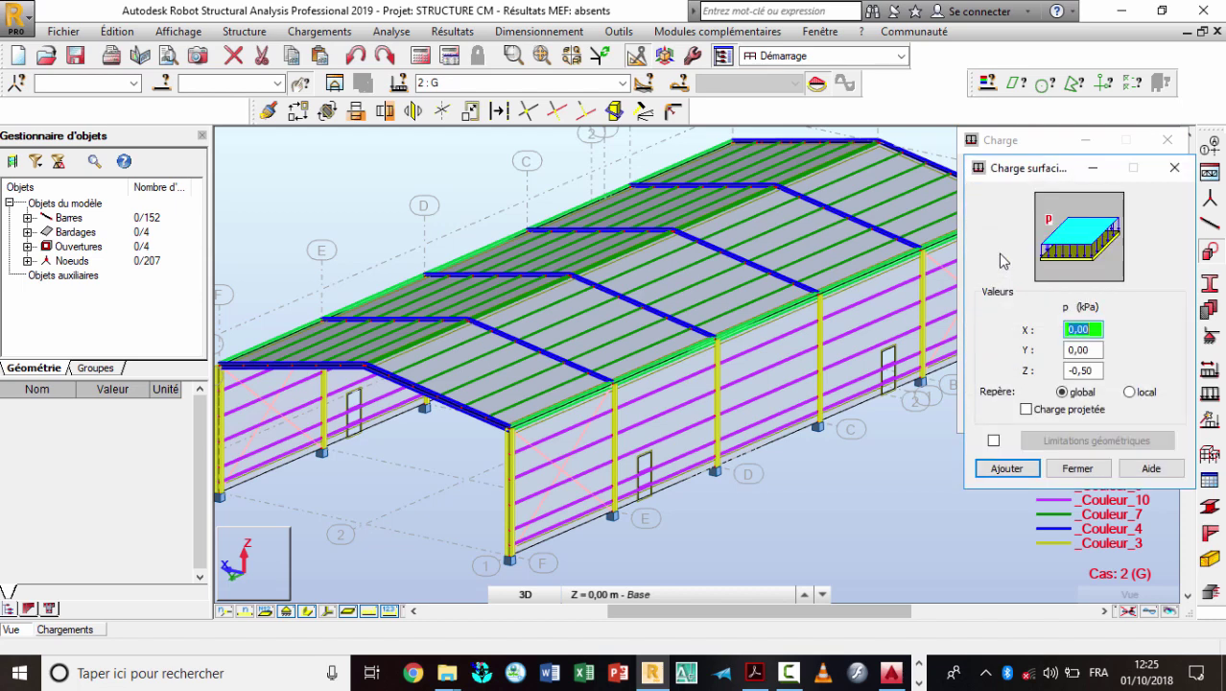
left_click_drag(1097, 372, 1049, 378)
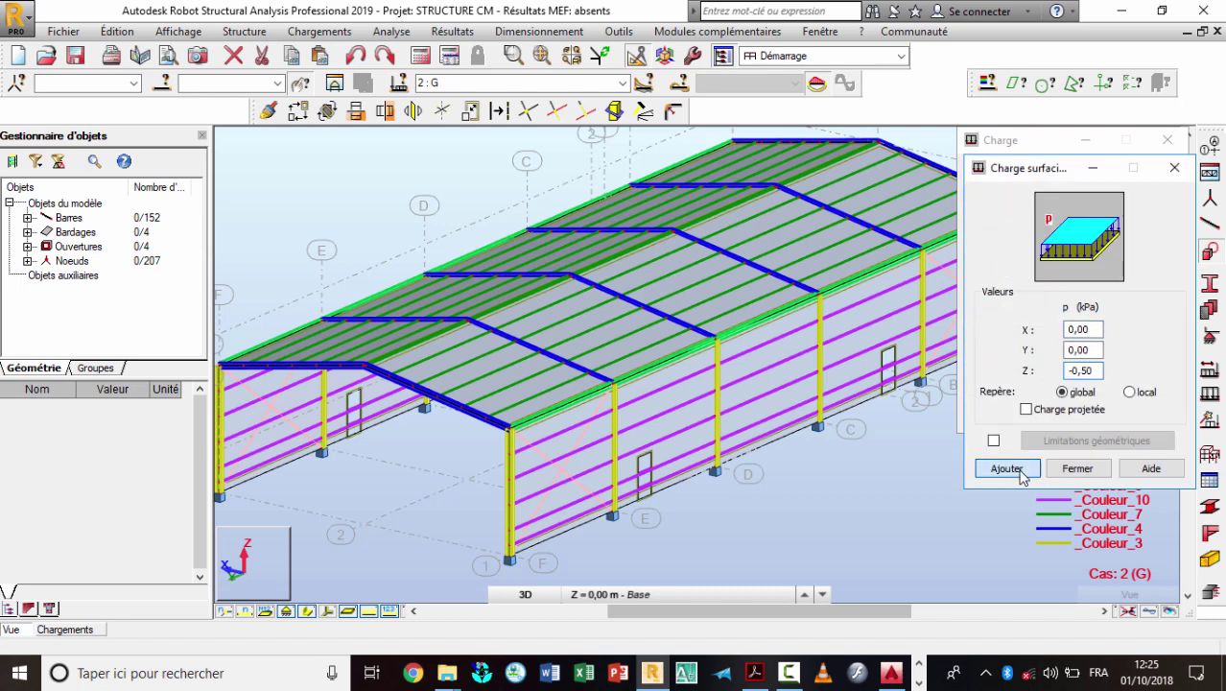
left_click(1007, 469)
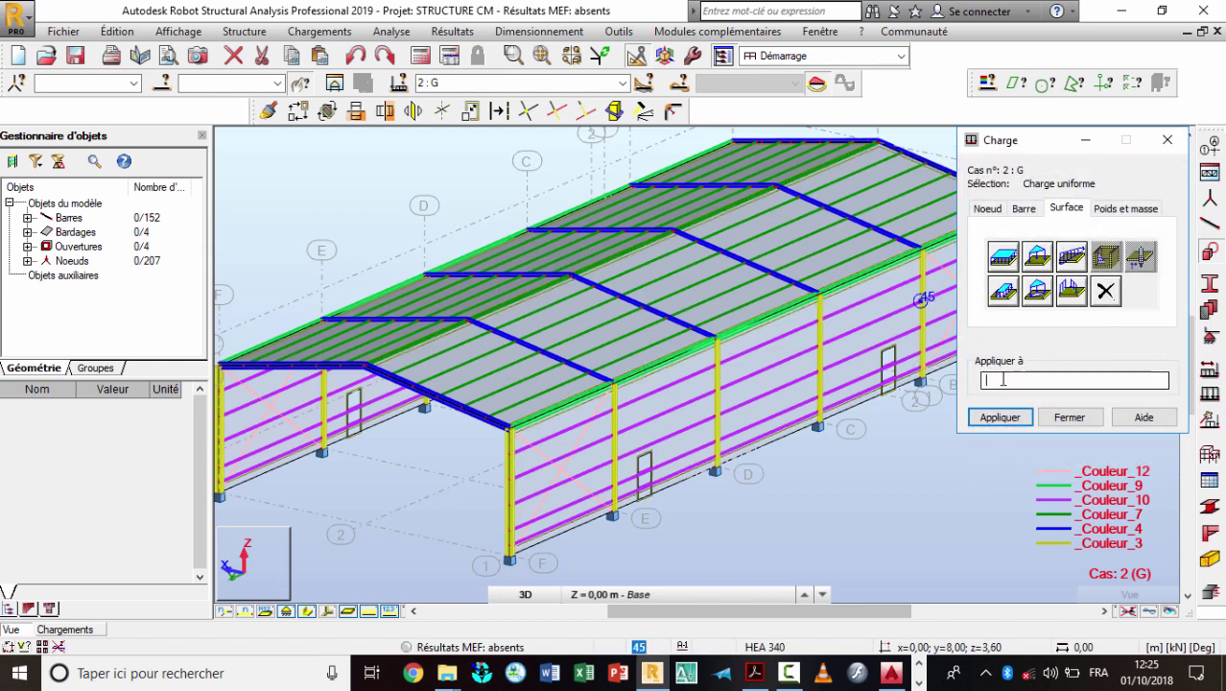
Step: Select both roof slope cladding panels, 159 and 164, and apply the uniform surface load to them
left_click(419, 349)
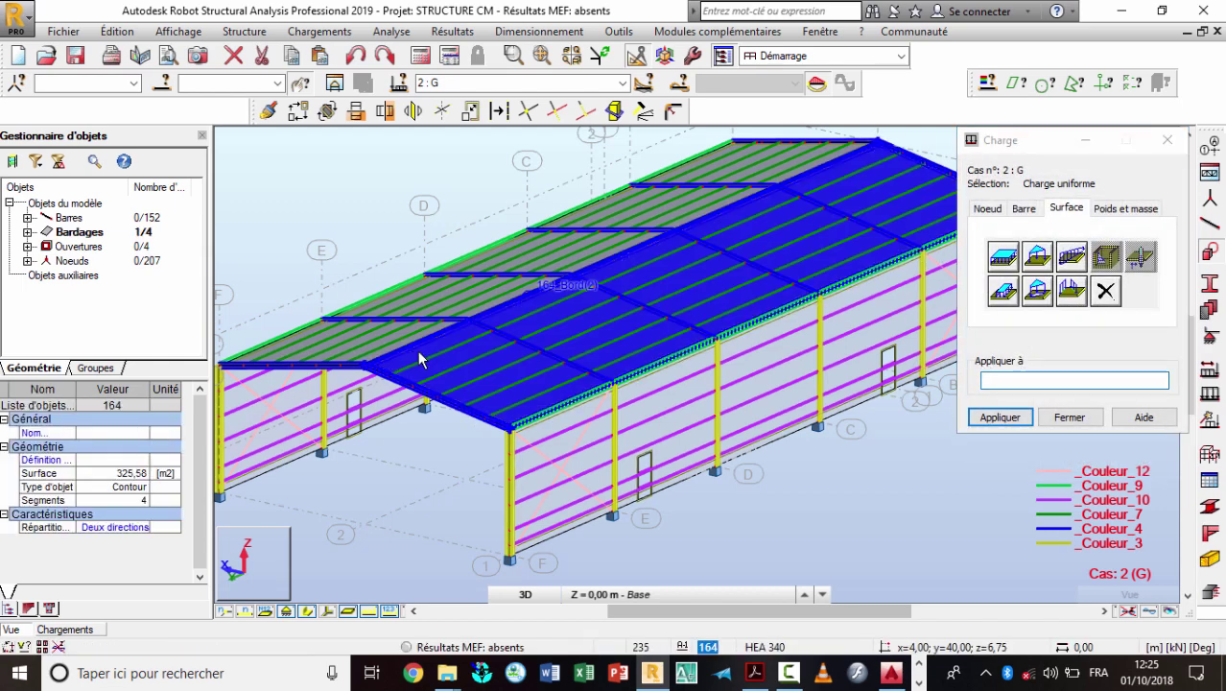
left_click(346, 333, "ctrl")
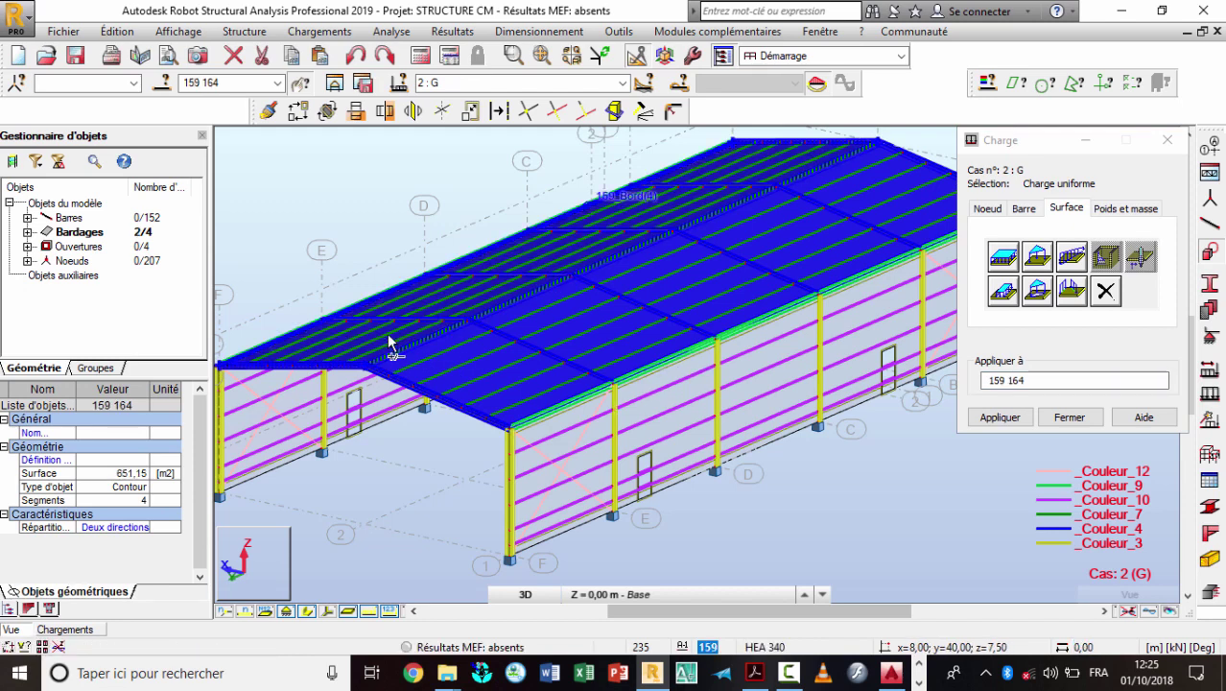
left_click(998, 417)
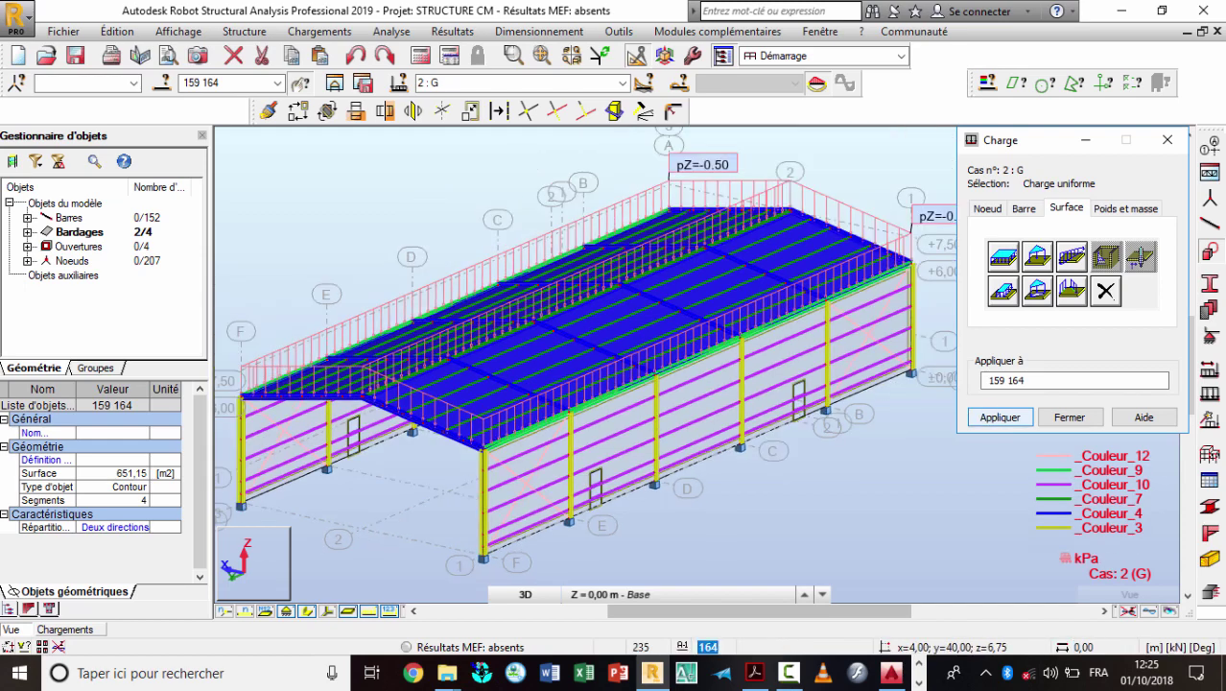
Step: Examine the surface load arrows on the roof slopes and along the side walls of the hall
scroll(682, 338, "up", 3)
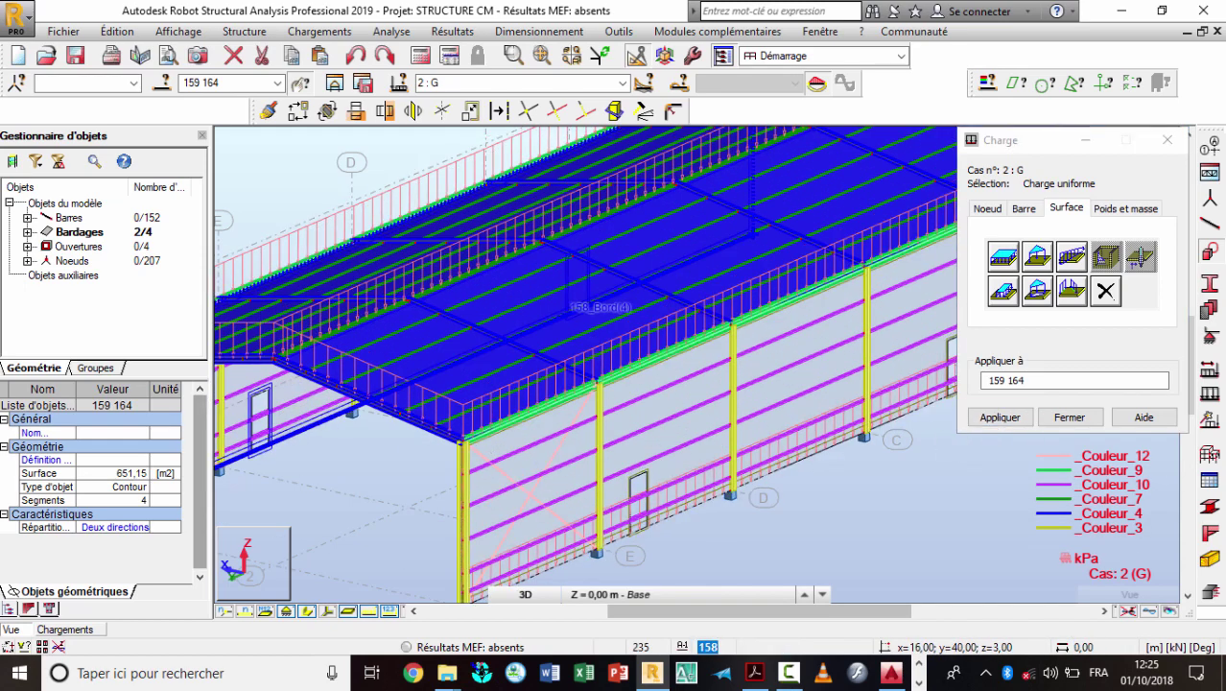
scroll(585, 365, "down", 5)
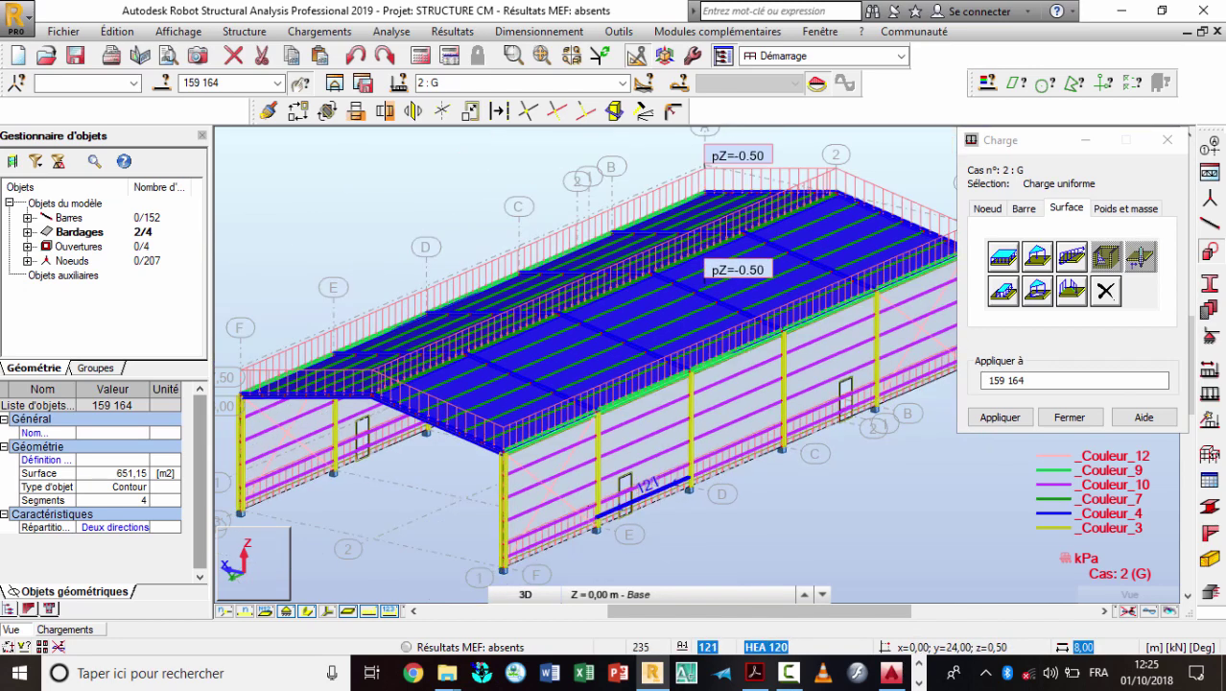
scroll(584, 480, "up", 4)
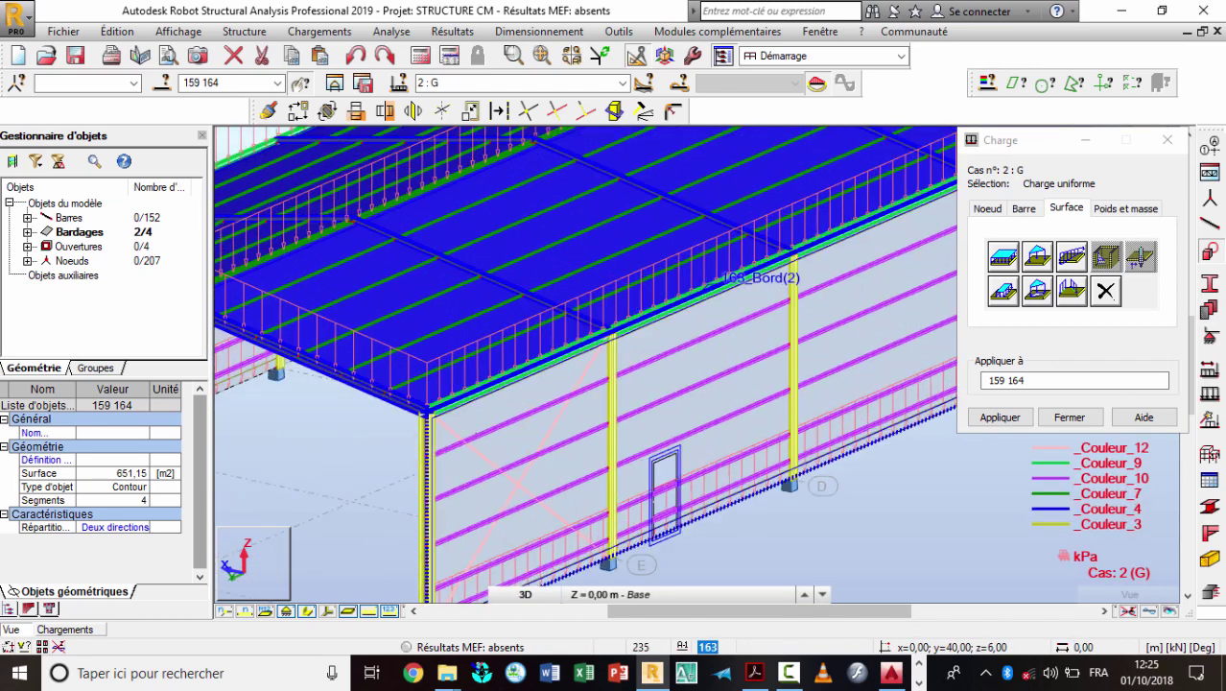
scroll(489, 443, "up", 2)
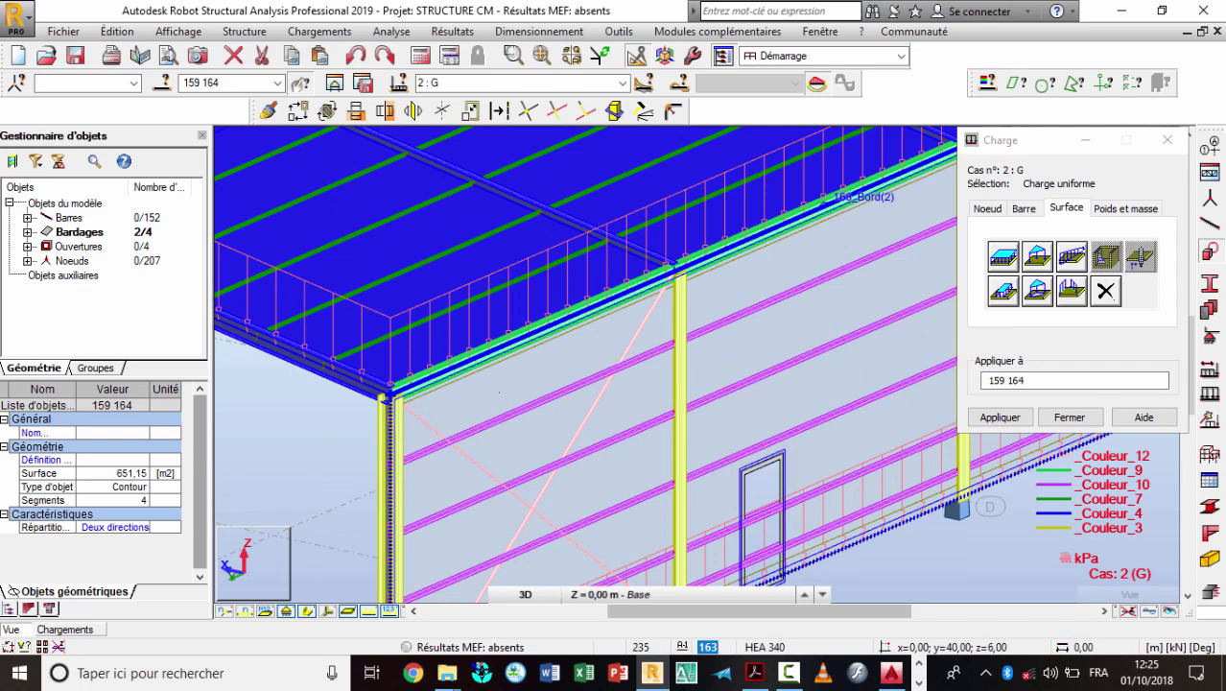
scroll(468, 419, "down", 3)
scroll(625, 410, "down", 3)
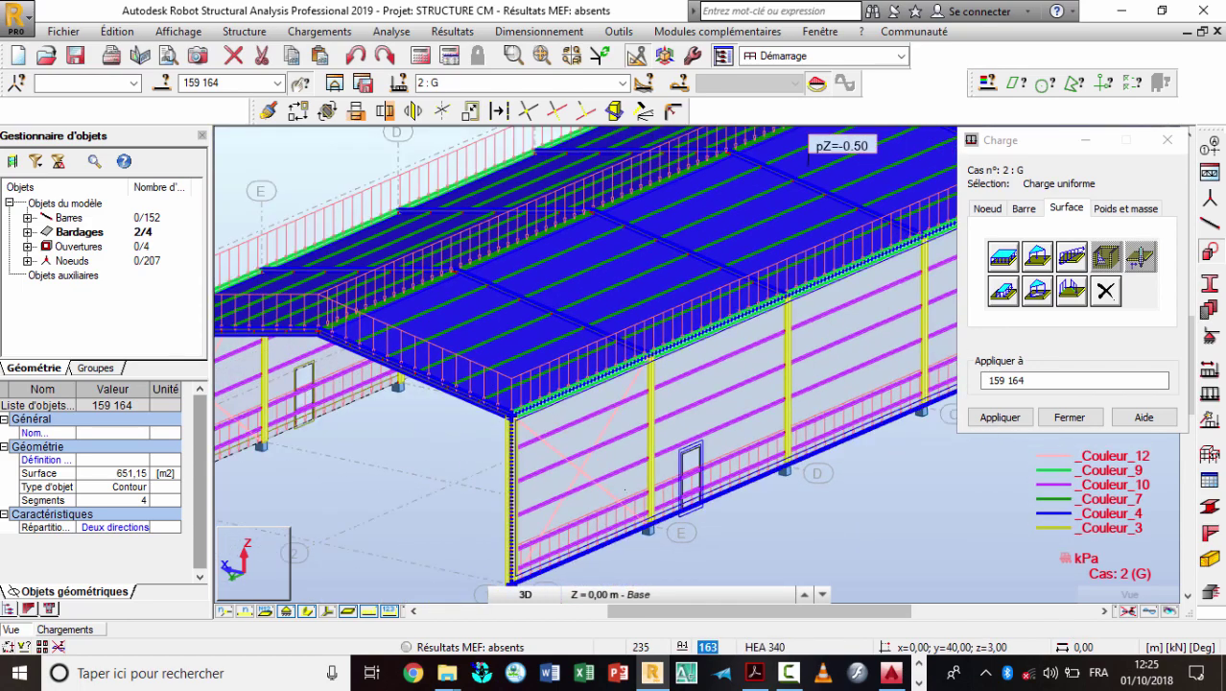
Step: Toggle the load symbols and load values of case G in the model view, leaving the symbols shown and the values hidden
scroll(625, 411, "down", 3)
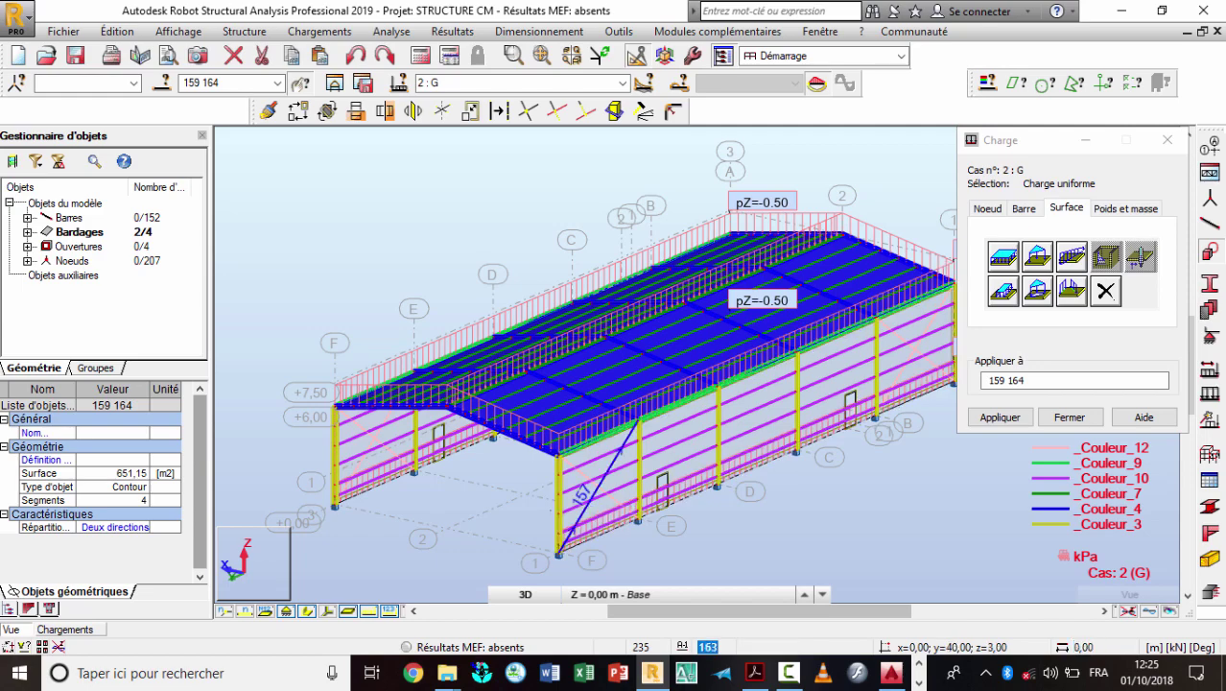
scroll(556, 451, "up", 3)
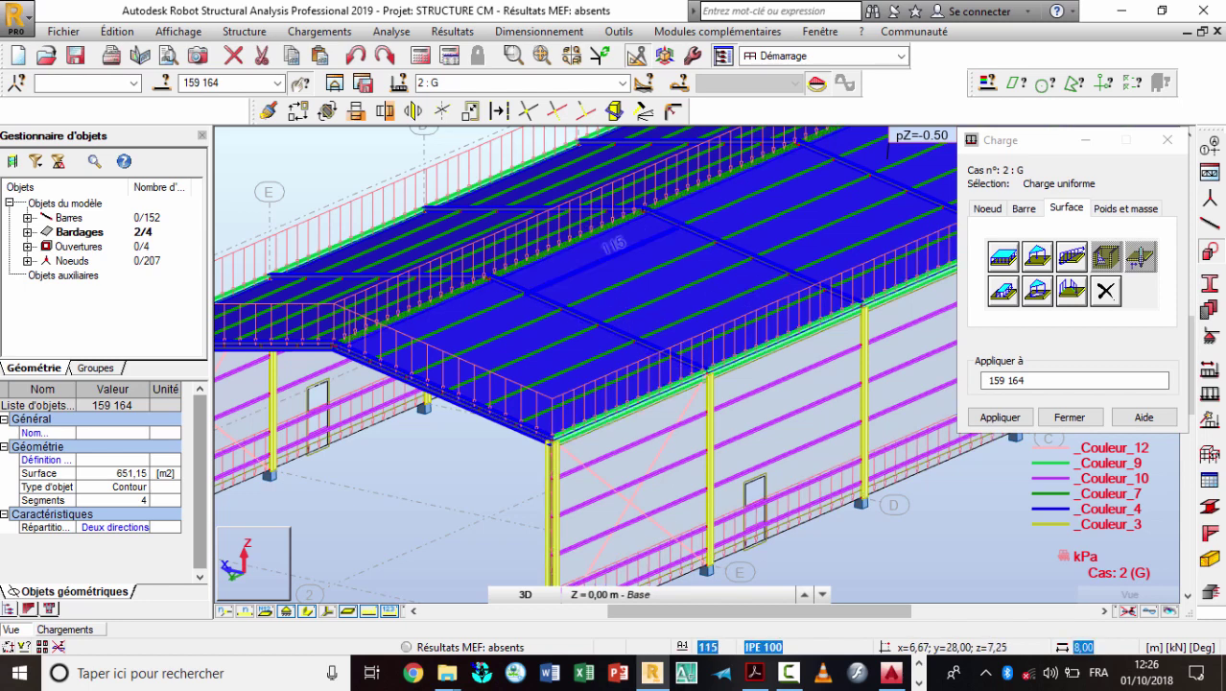
left_click(375, 612)
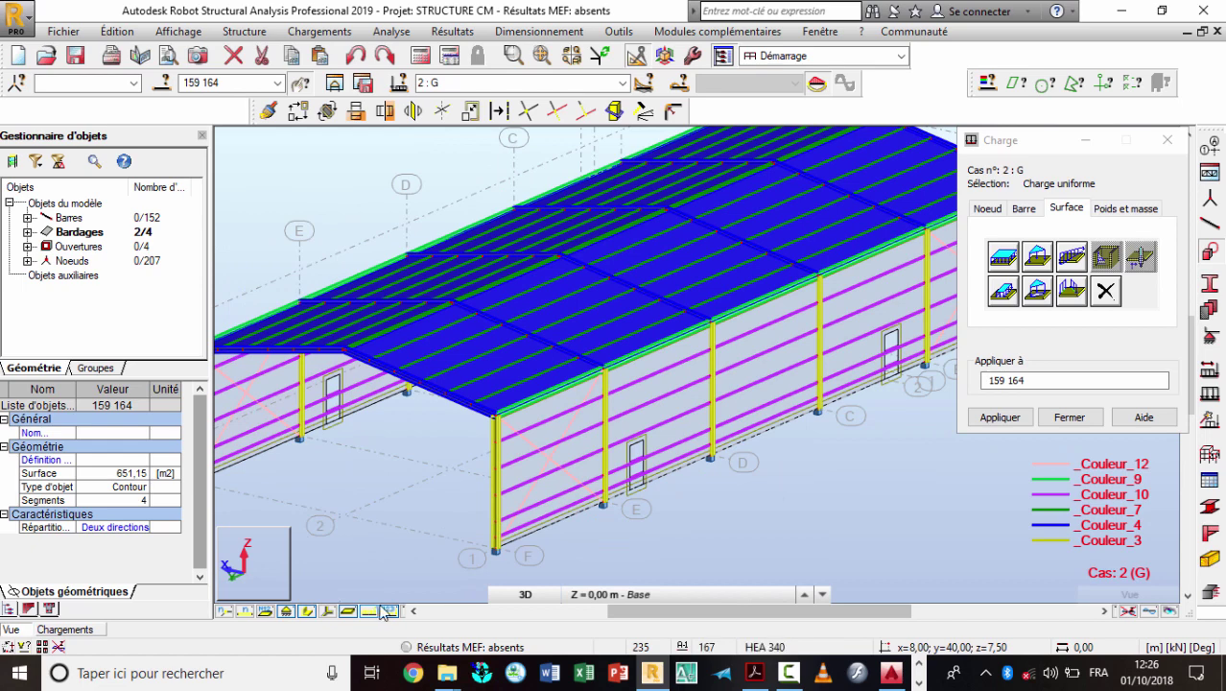
left_click(370, 612)
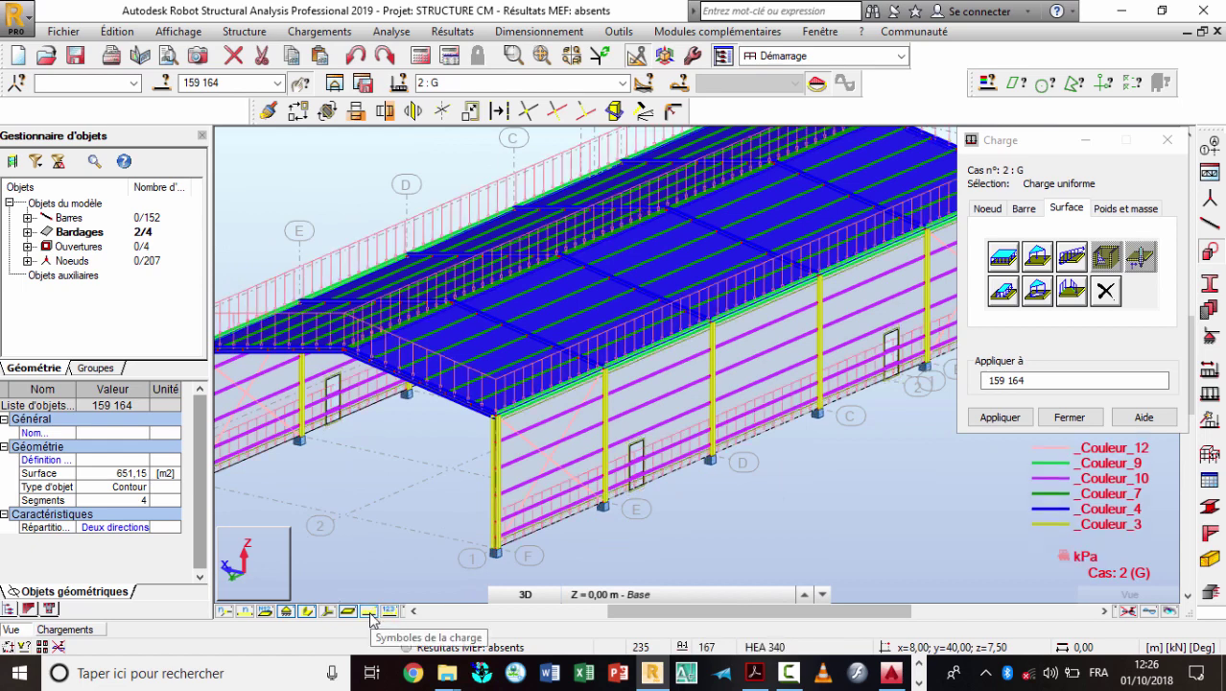
left_click(390, 611)
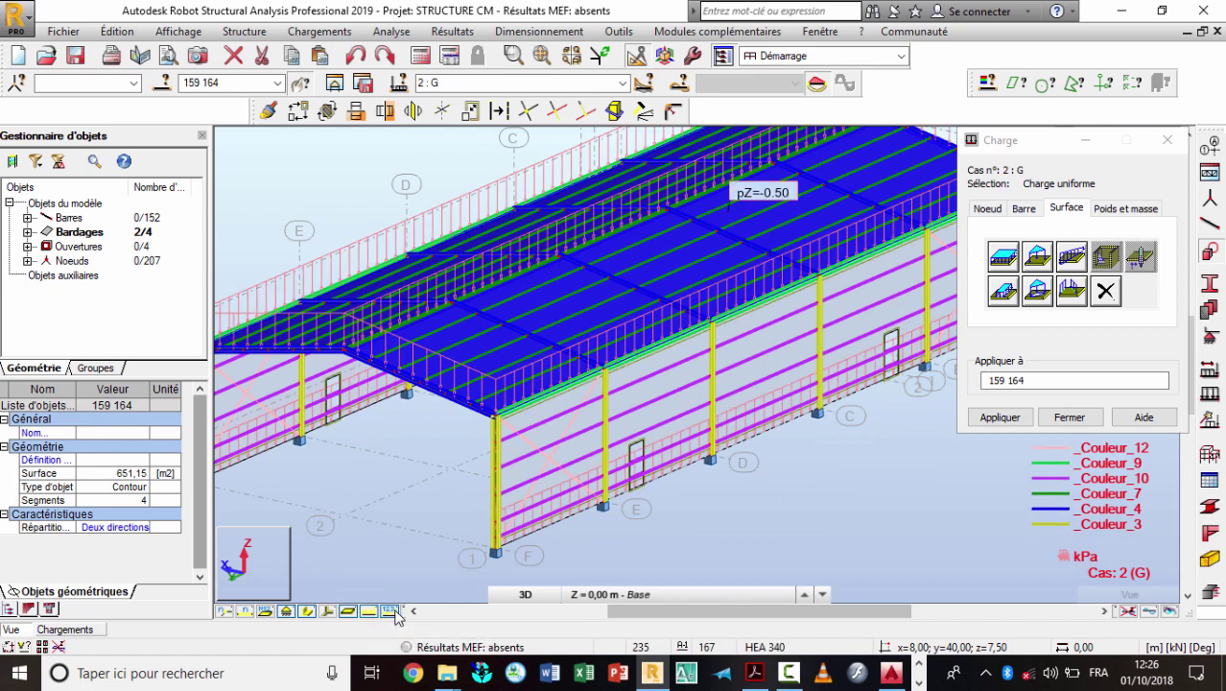
left_click(390, 611)
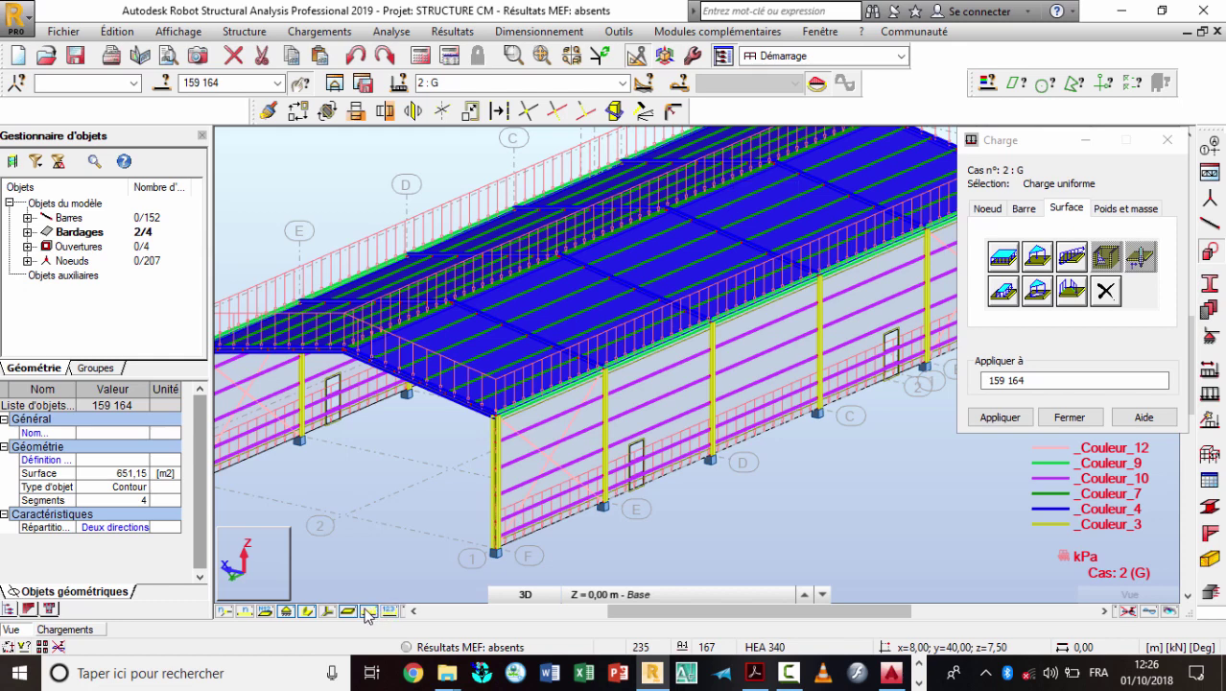
Step: Hide the load symbols on the hall and toggle the panel interiors off and back on
left_click(368, 611)
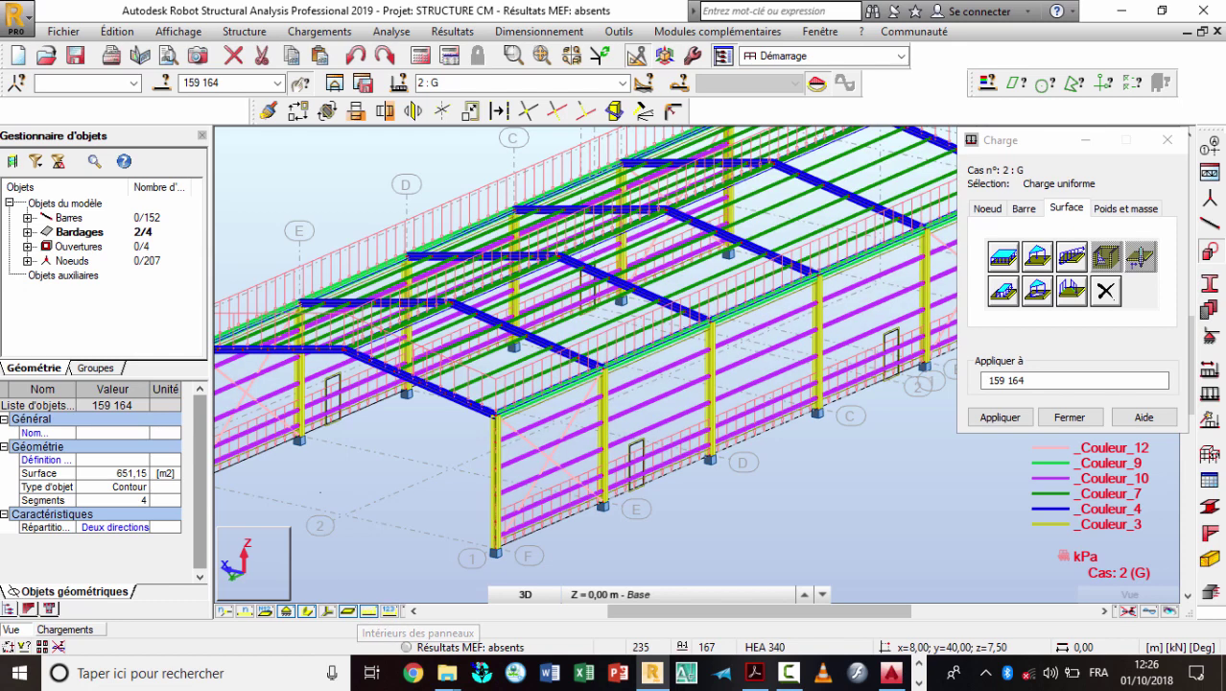
left_click(350, 611)
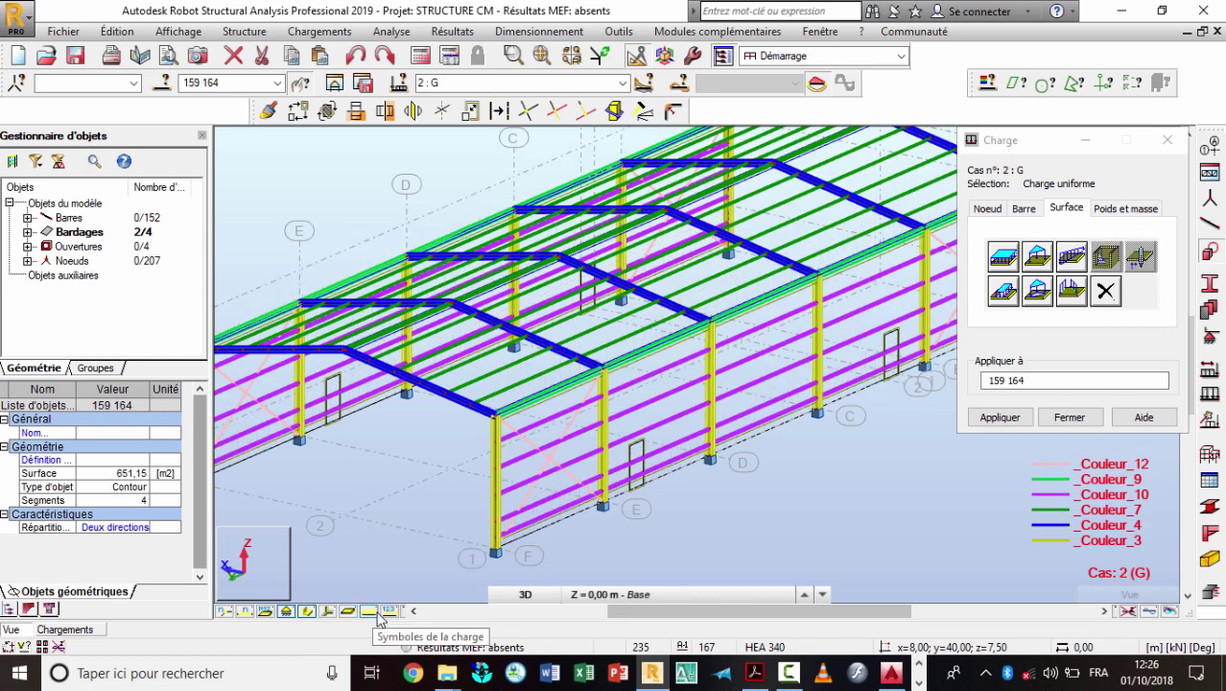
left_click(350, 612)
scroll(408, 425, "down", 2)
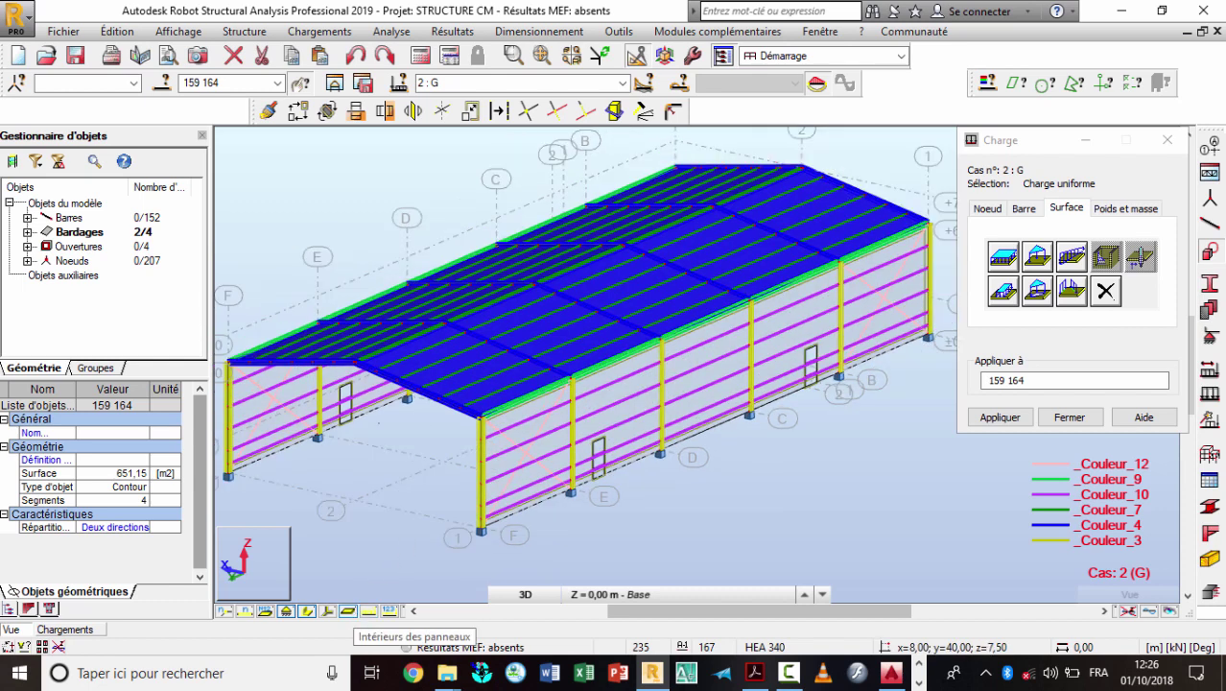
Step: End the load definition with the roof cladding panels deselected and save the project
left_click(1167, 140)
left_click(657, 180)
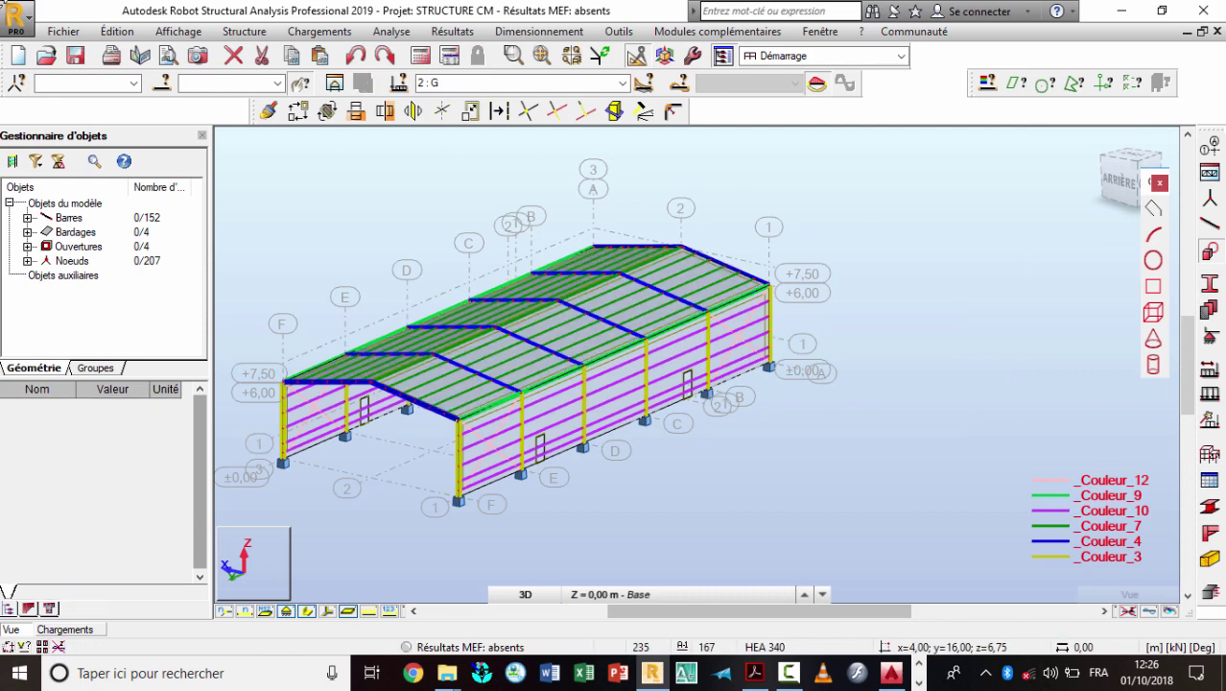
left_click(76, 57)
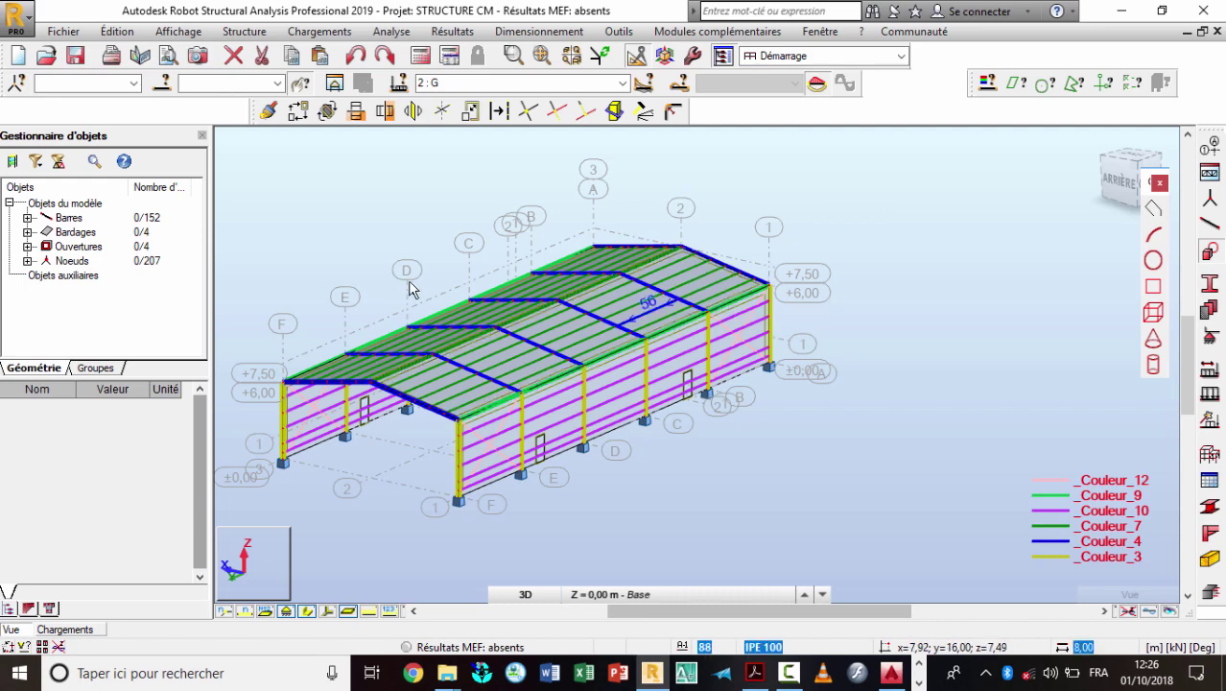
scroll(394, 334, "up", 1)
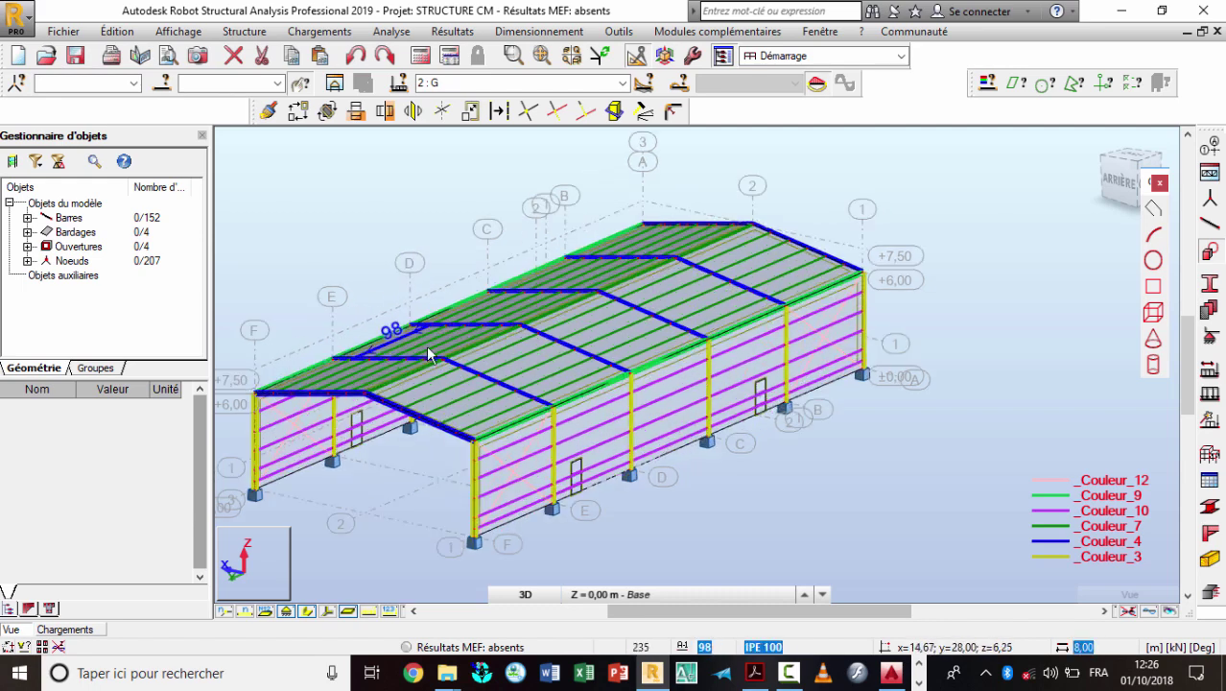
scroll(484, 380, "down", 1)
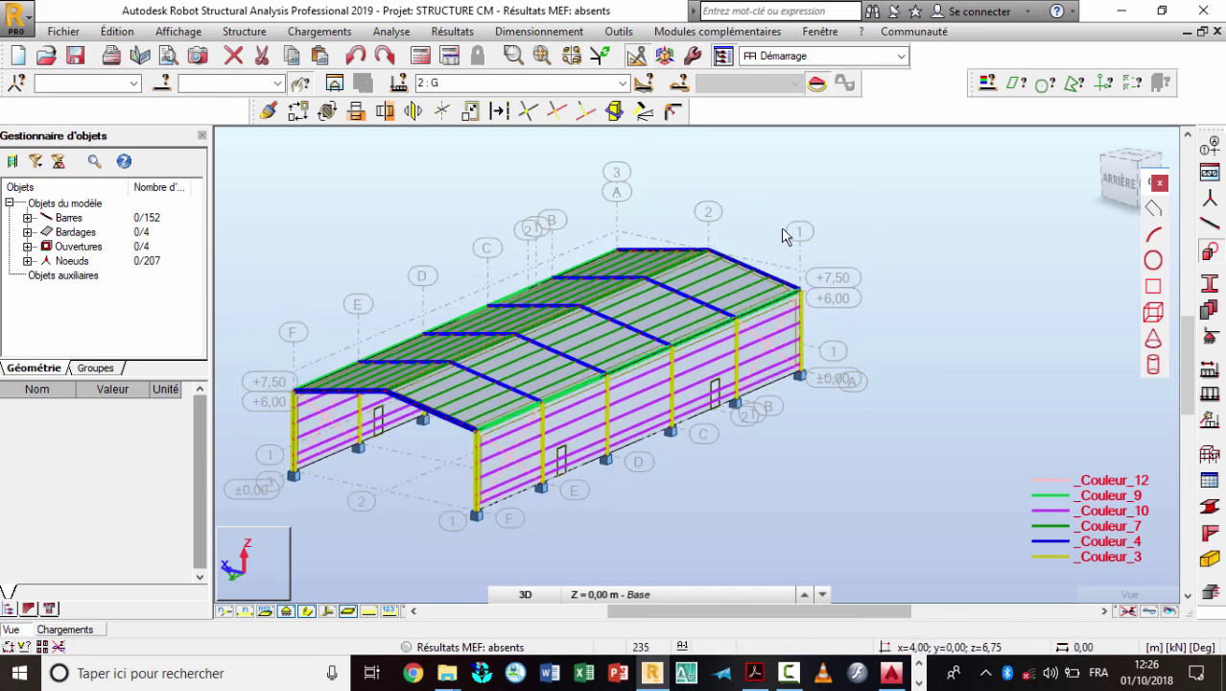